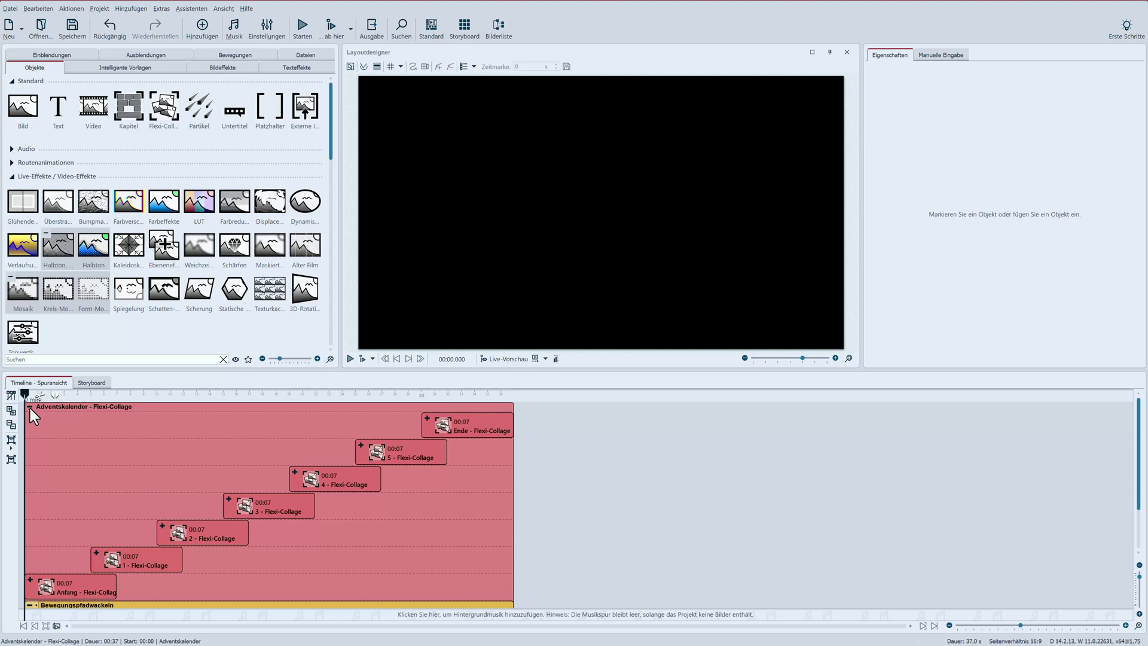
Step: Examine the finished Advent calendar project: its Anfang, 1, 2 and 3 Flexi-Collages, the contents of collage 3, the Partikel object and the enclosing collage
click(60, 587)
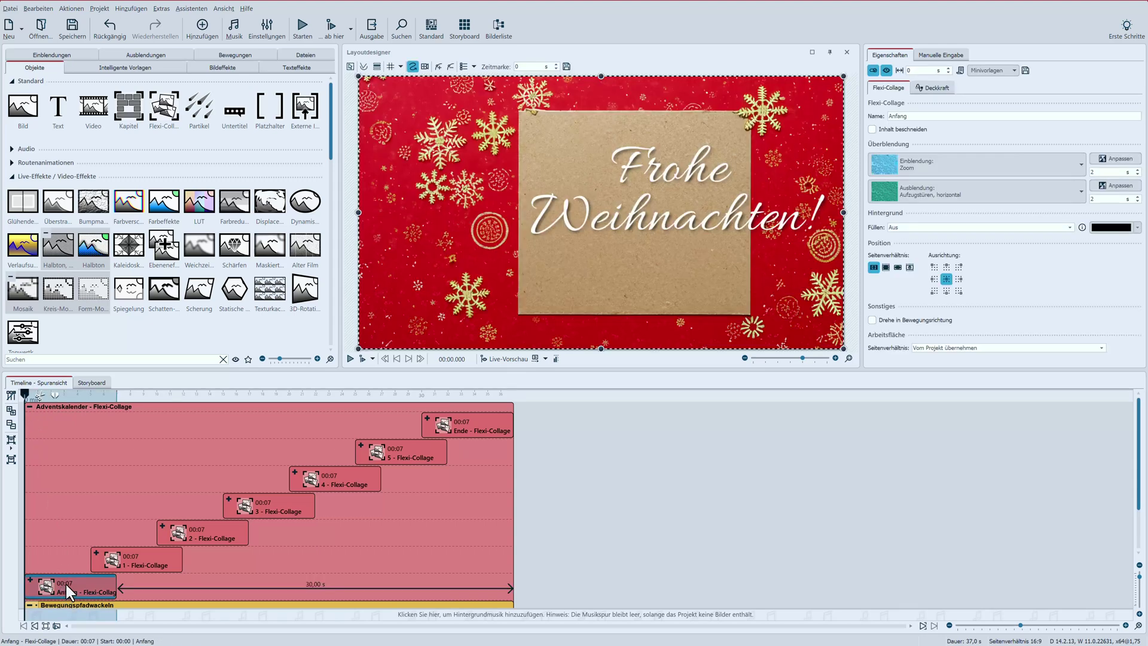
click(141, 561)
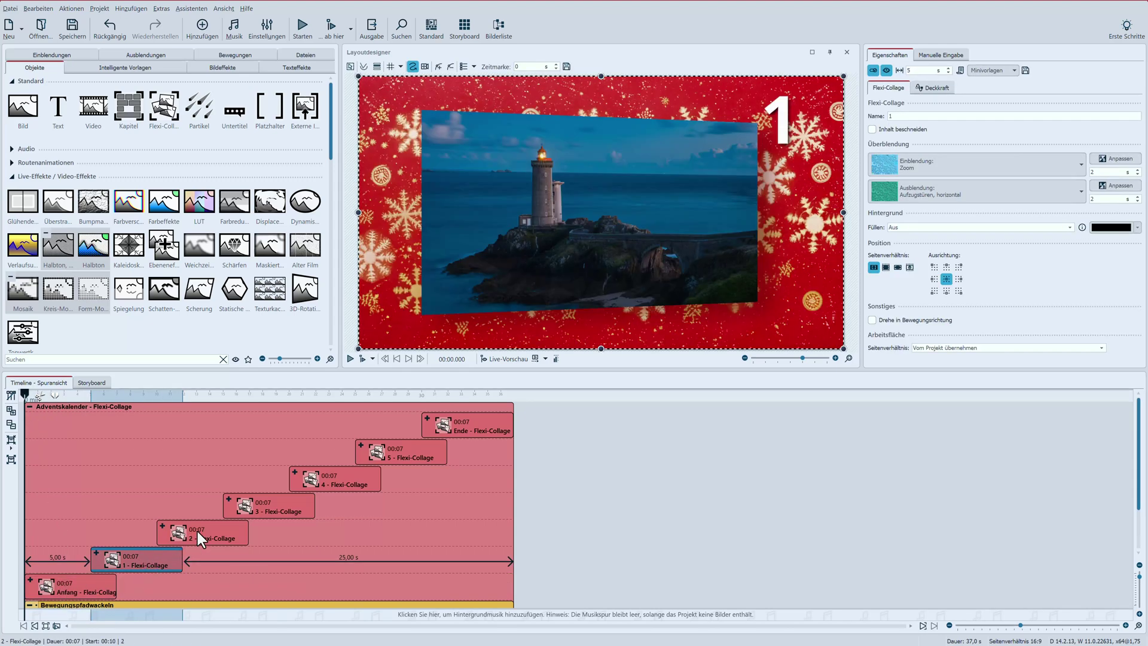
click(198, 534)
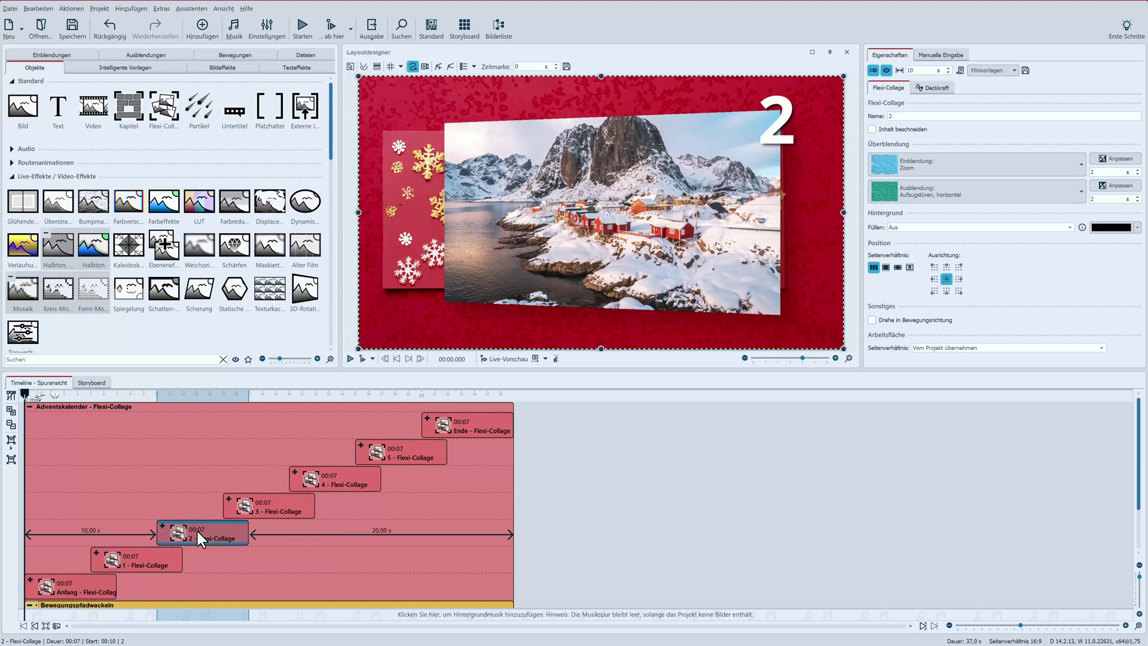
click(270, 510)
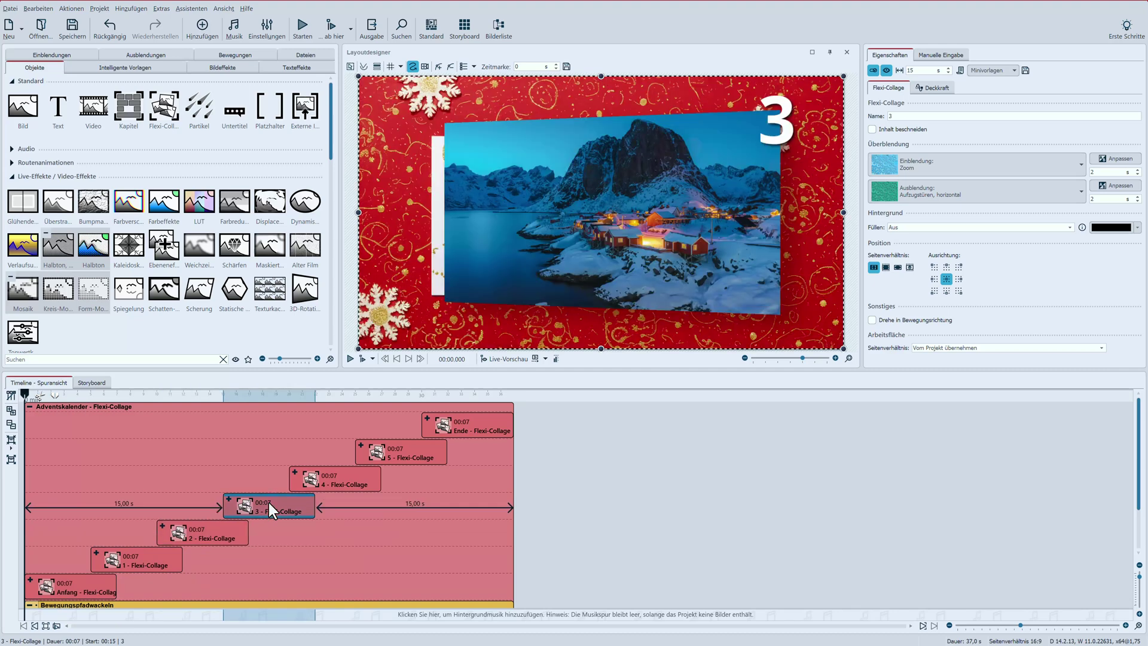
click(229, 499)
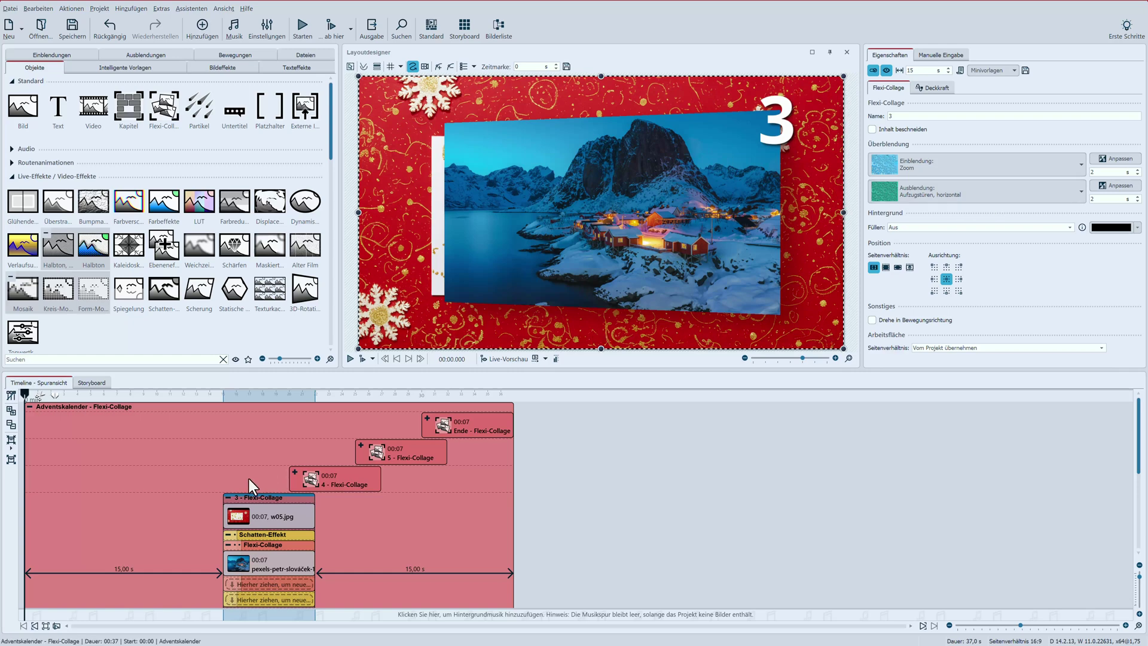
click(227, 497)
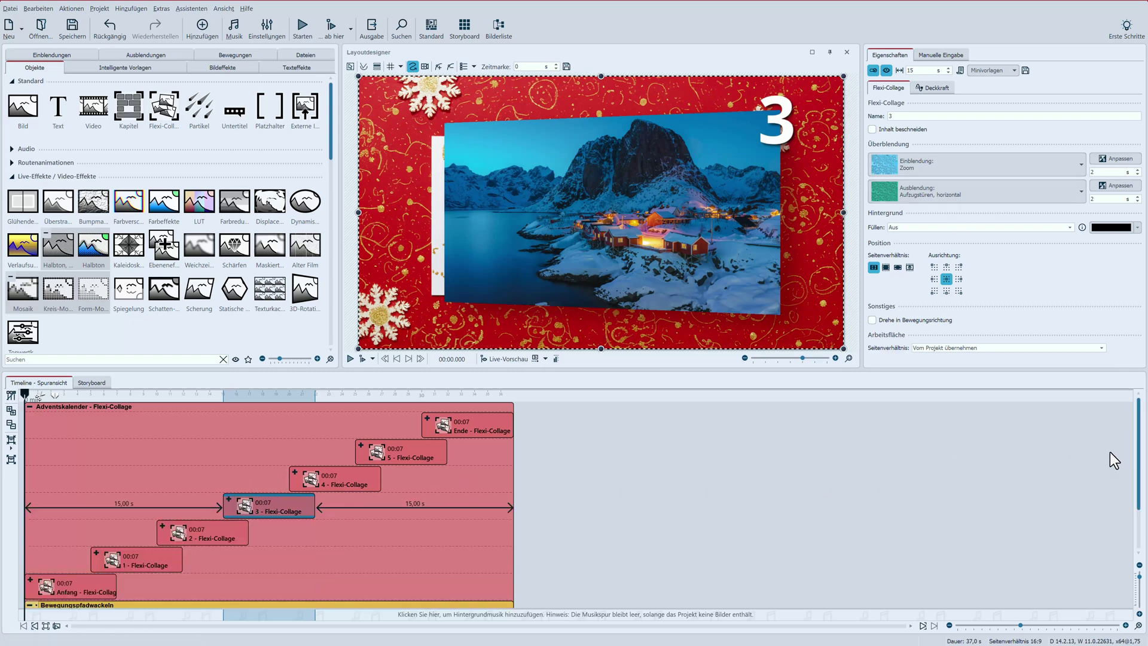
drag(1142, 451, 1142, 491)
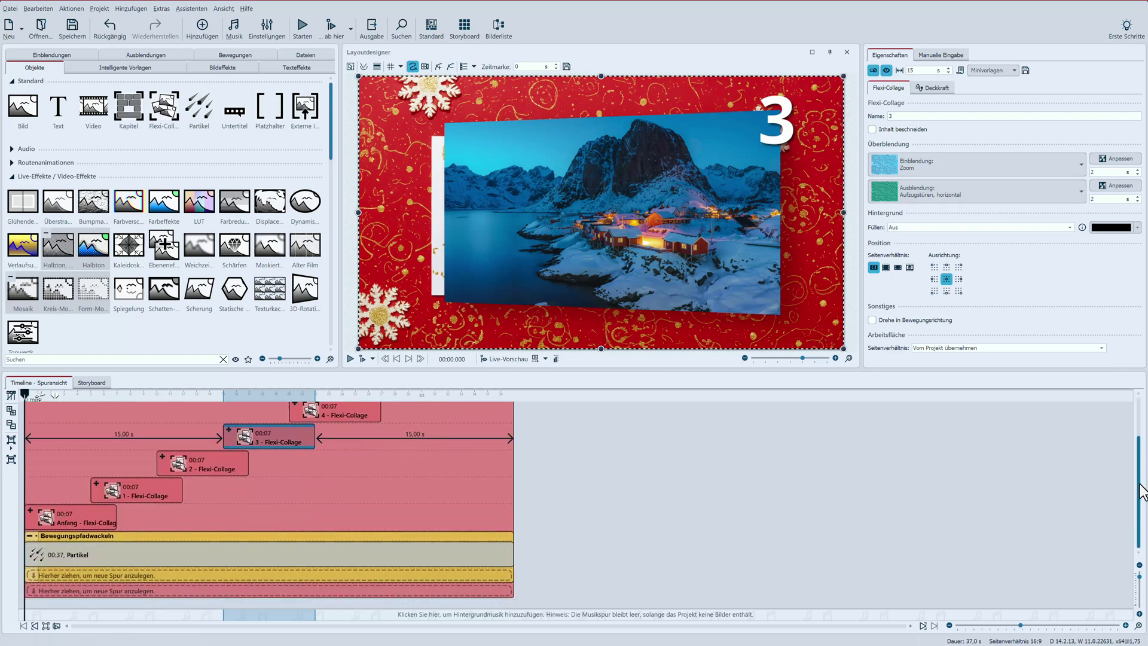
click(53, 557)
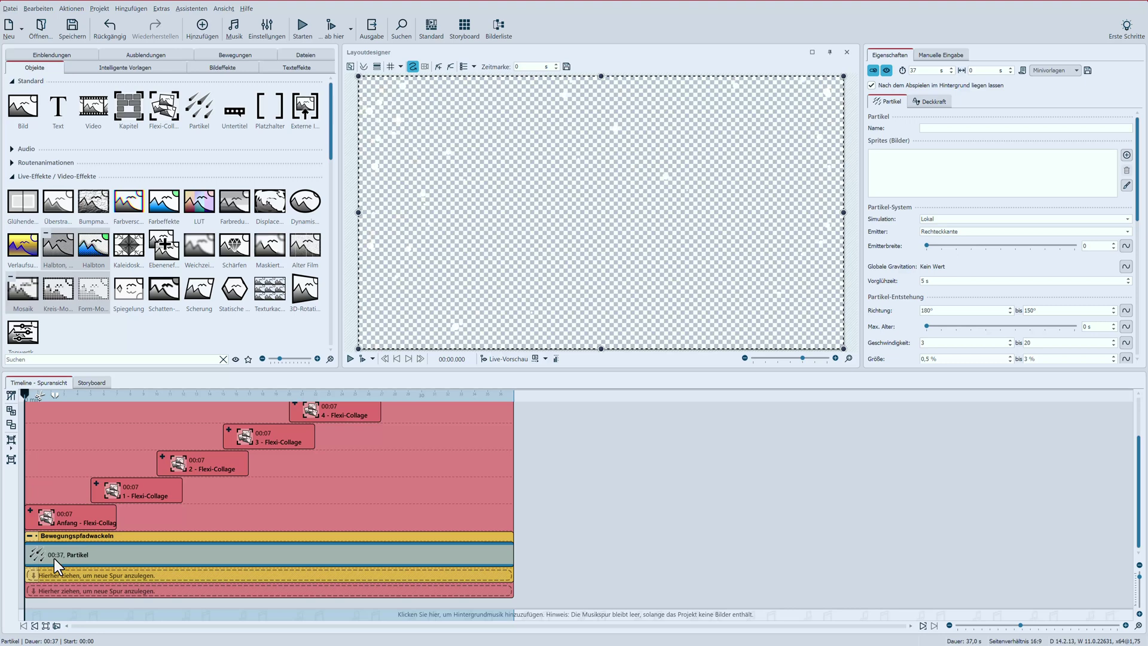
click(51, 591)
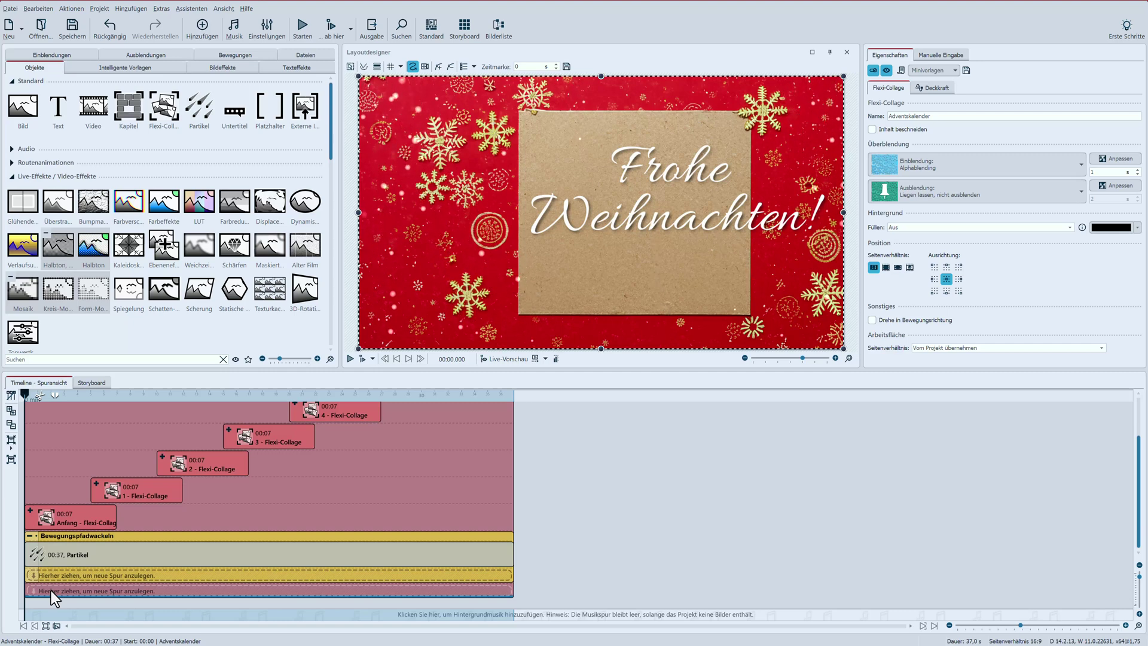
Step: Start a new project and place the Christmas background bg christmas 04.jpg on Spur 1 with a duration of 7 s
click(9, 36)
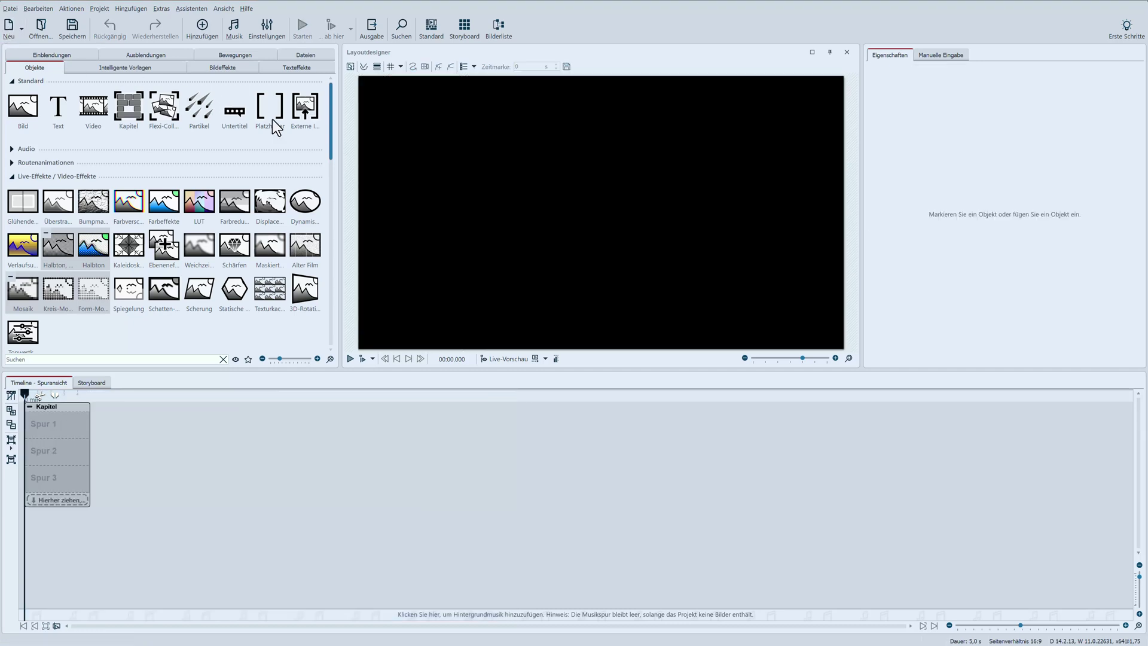
drag(332, 144, 311, 256)
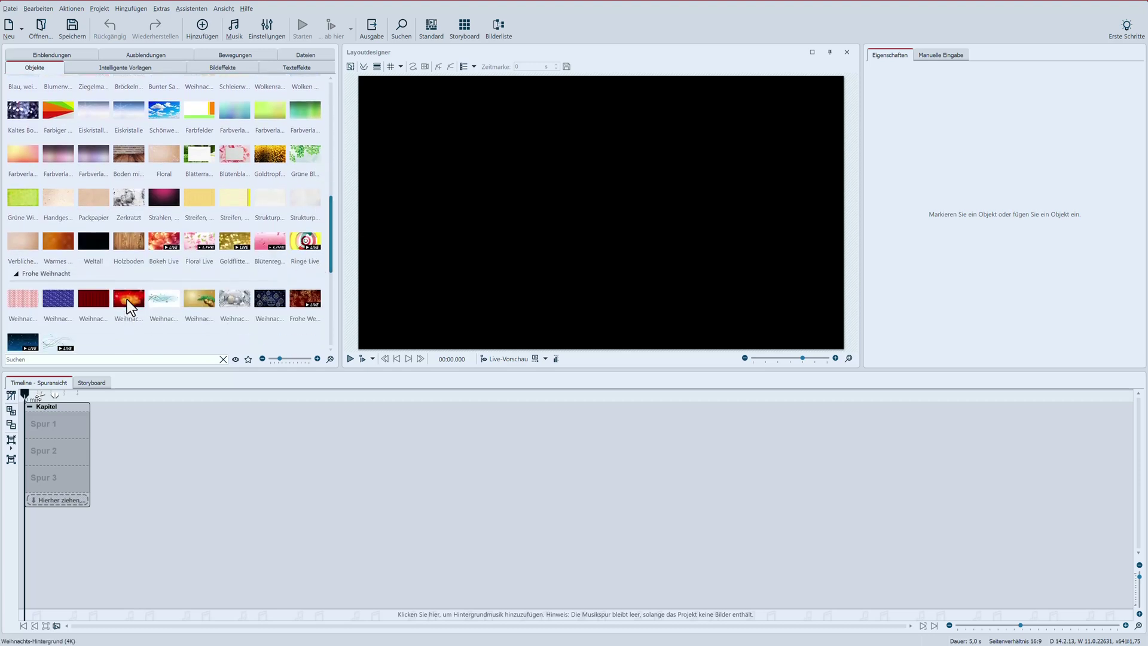
drag(127, 298, 73, 425)
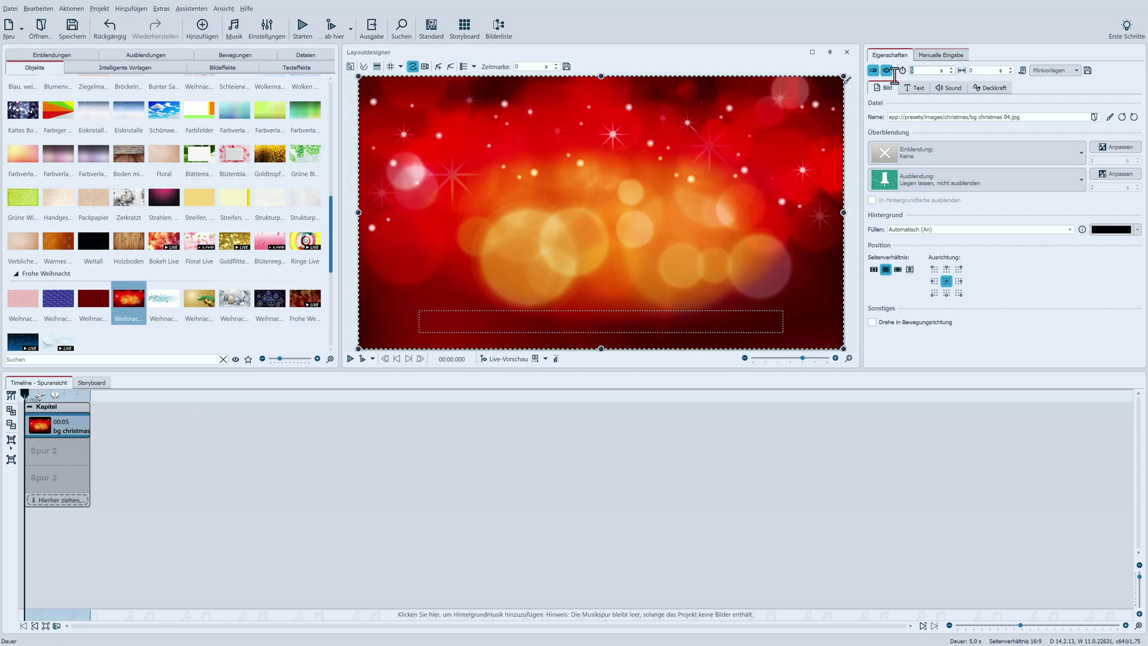
text(7)
key(Return)
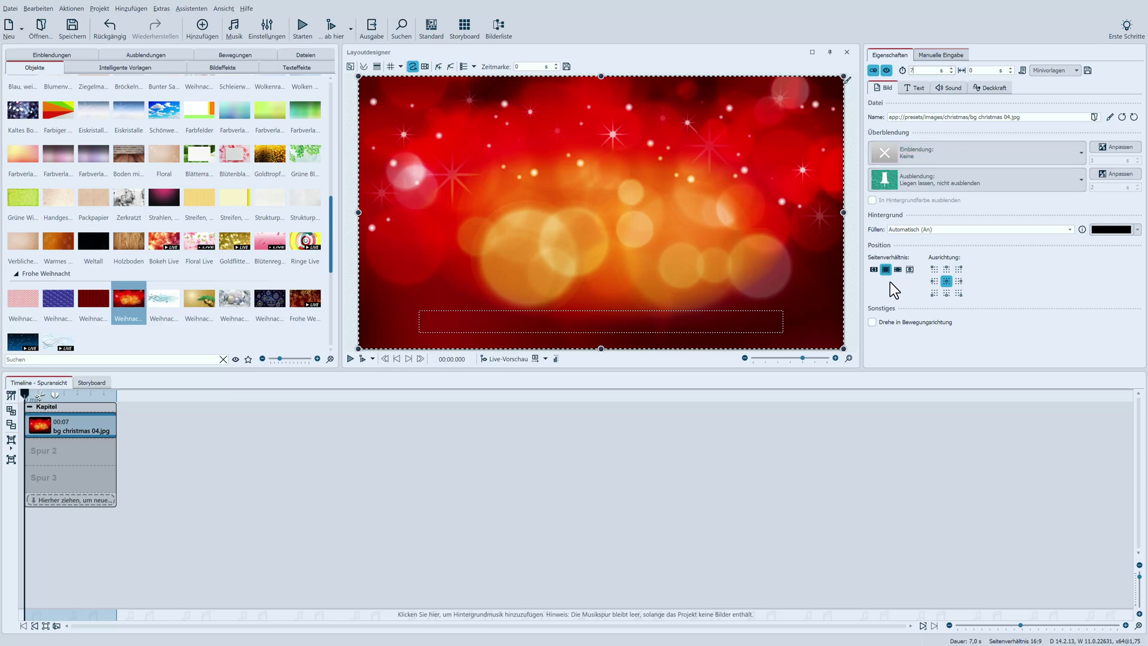
Step: Wrap the Christmas background in a Flexi-Collage and set the collage's Einblendung to Zoom
click(11, 440)
click(48, 455)
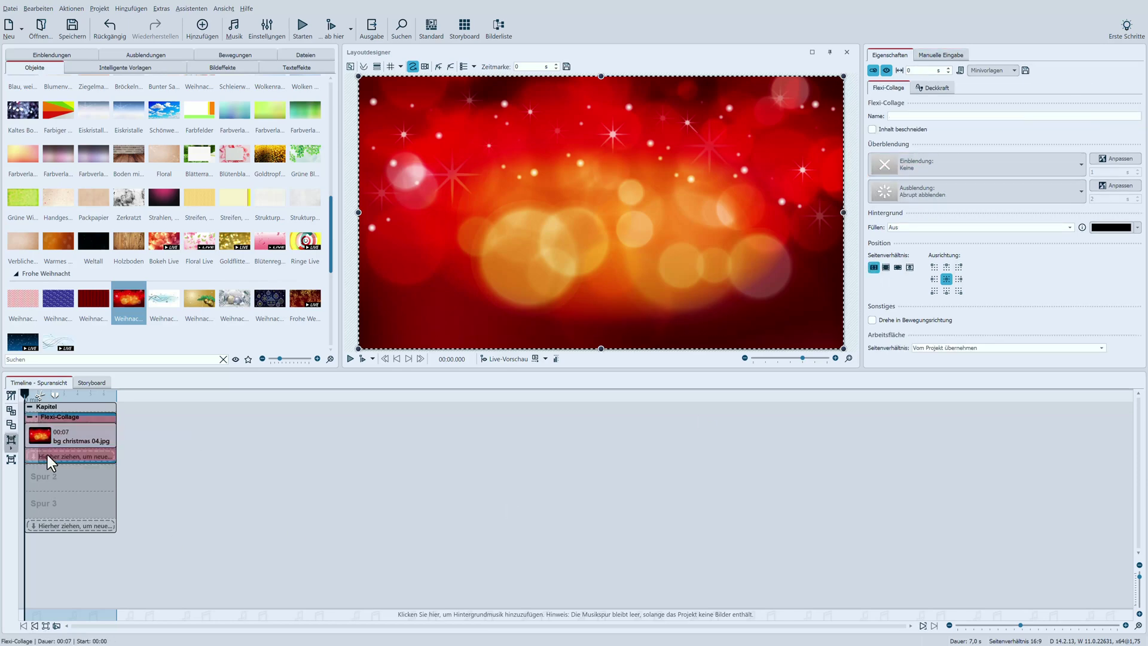
click(940, 166)
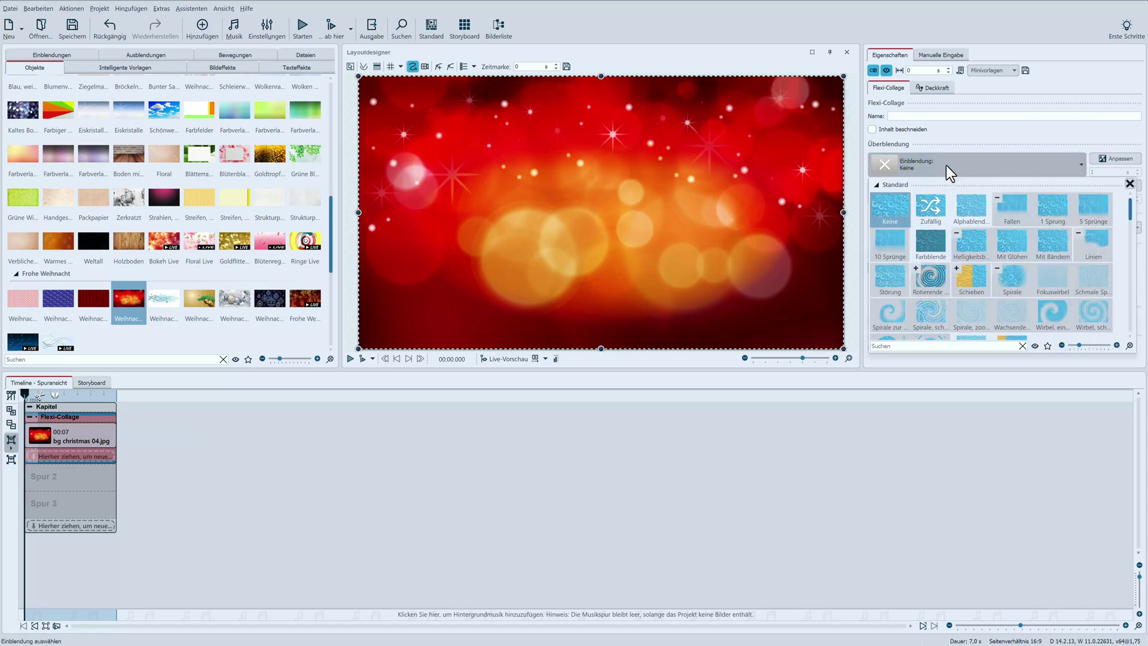
drag(1130, 217, 1131, 258)
click(894, 247)
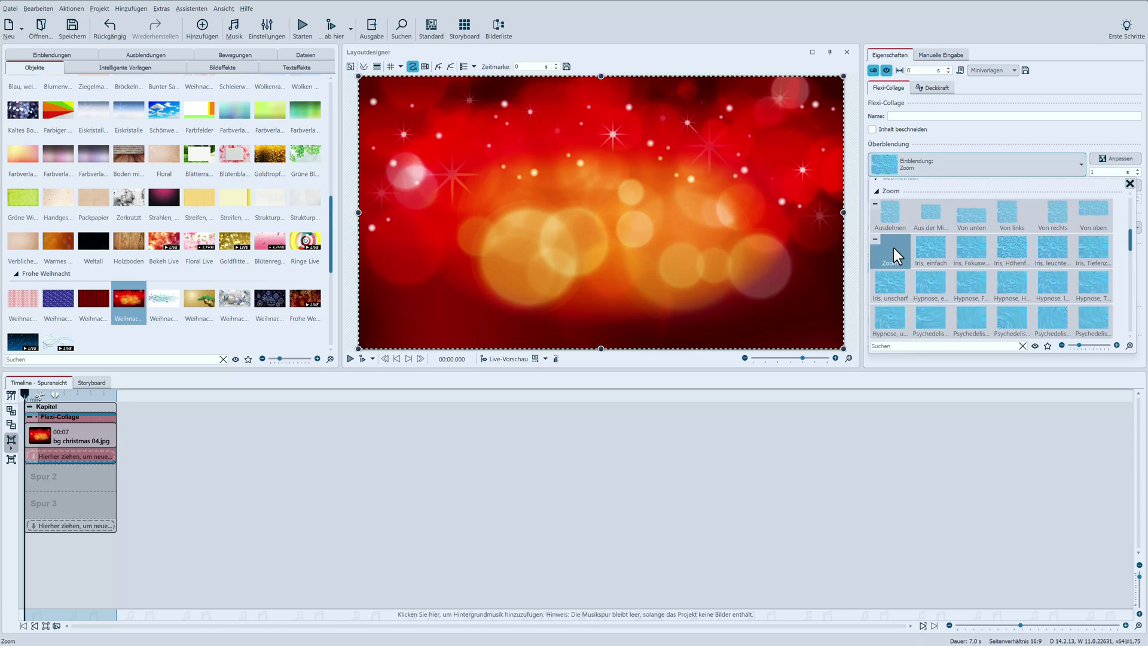
Step: Set the Flexi-Collage's Ausblendung to "Aufzugstüren, horizontal" and its Einblendung duration to 2 s
click(953, 194)
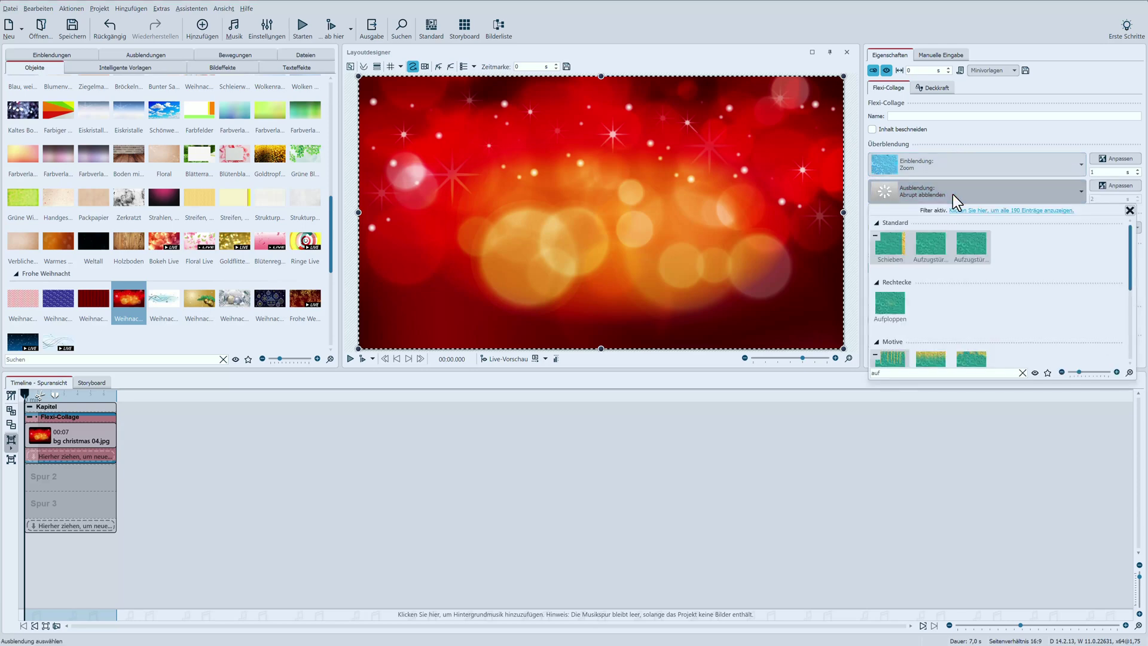
click(934, 243)
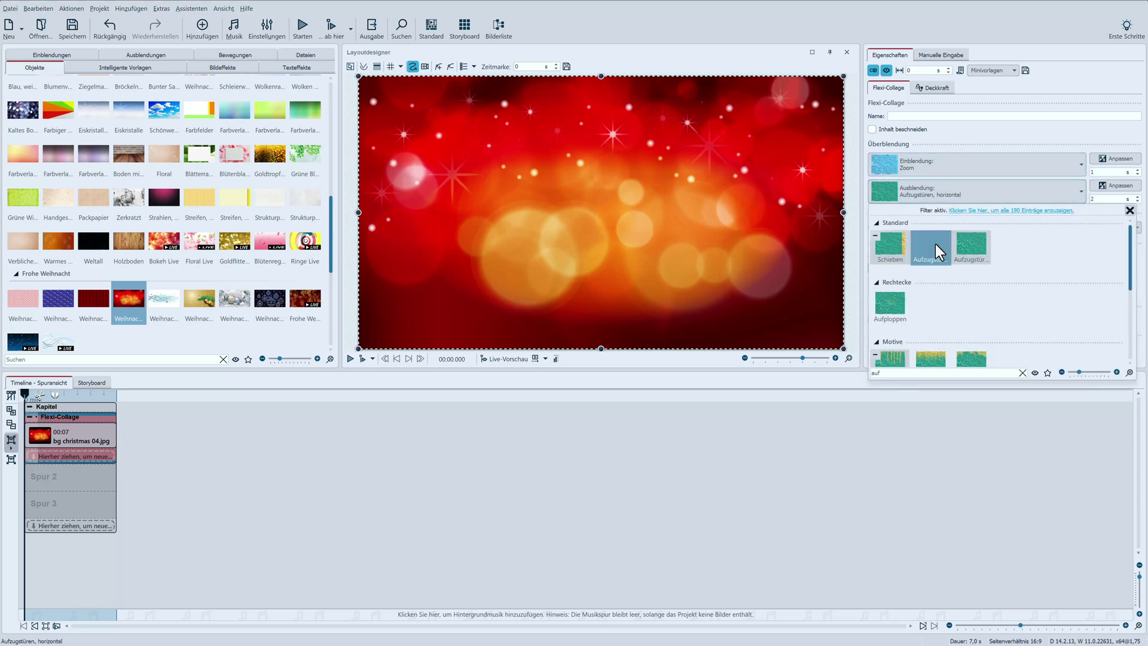
click(959, 131)
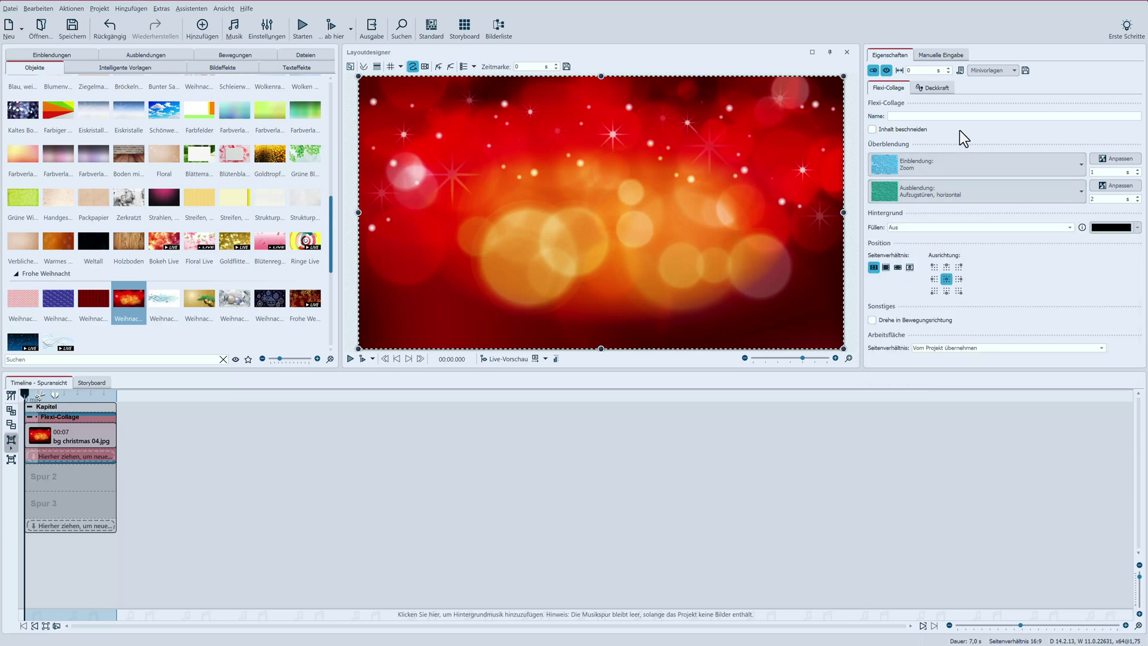
click(1102, 176)
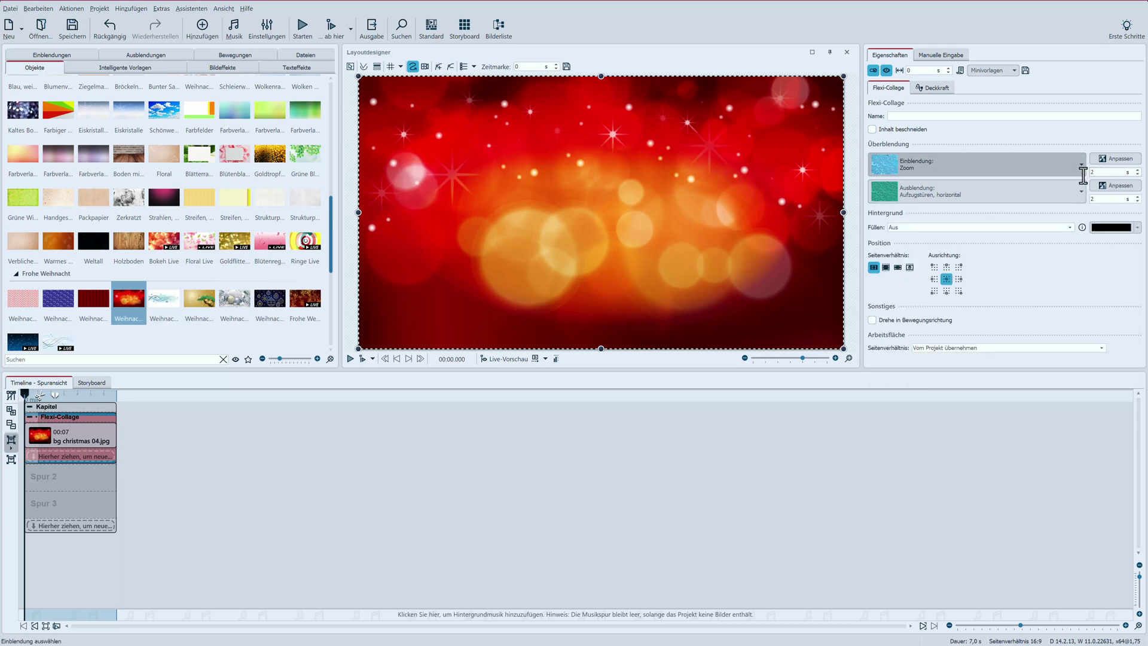
Step: Customize the Zoom Einblendung with a Vordergrund zoom of 200 % and a Hintergrund zoom of 0 %
click(1111, 160)
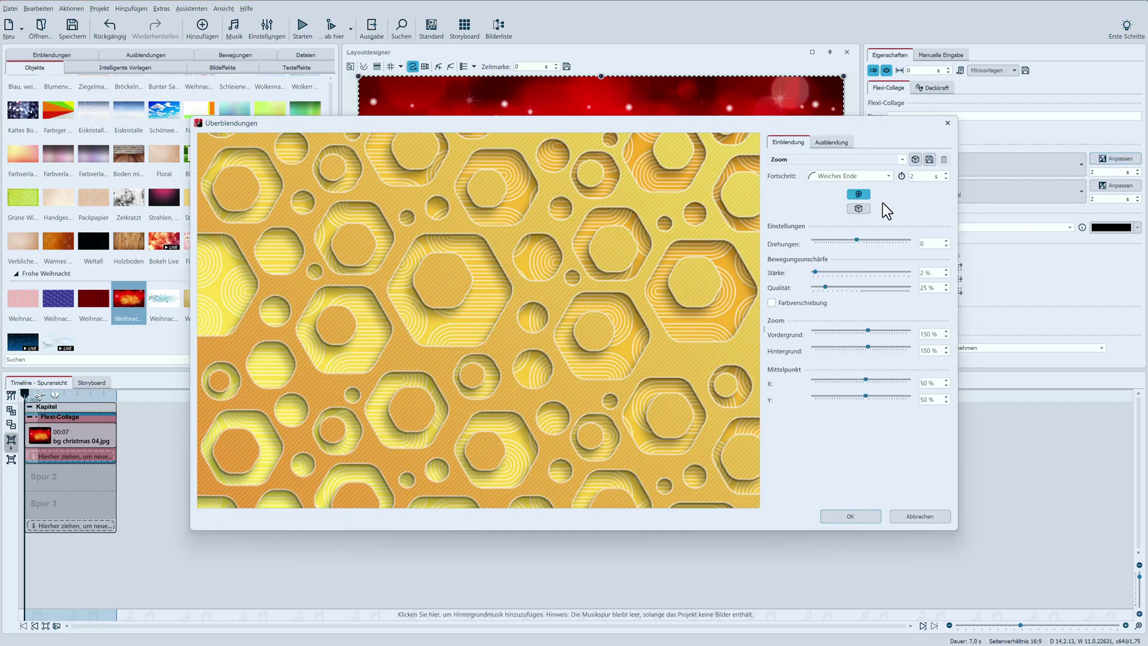
double_click(922, 333)
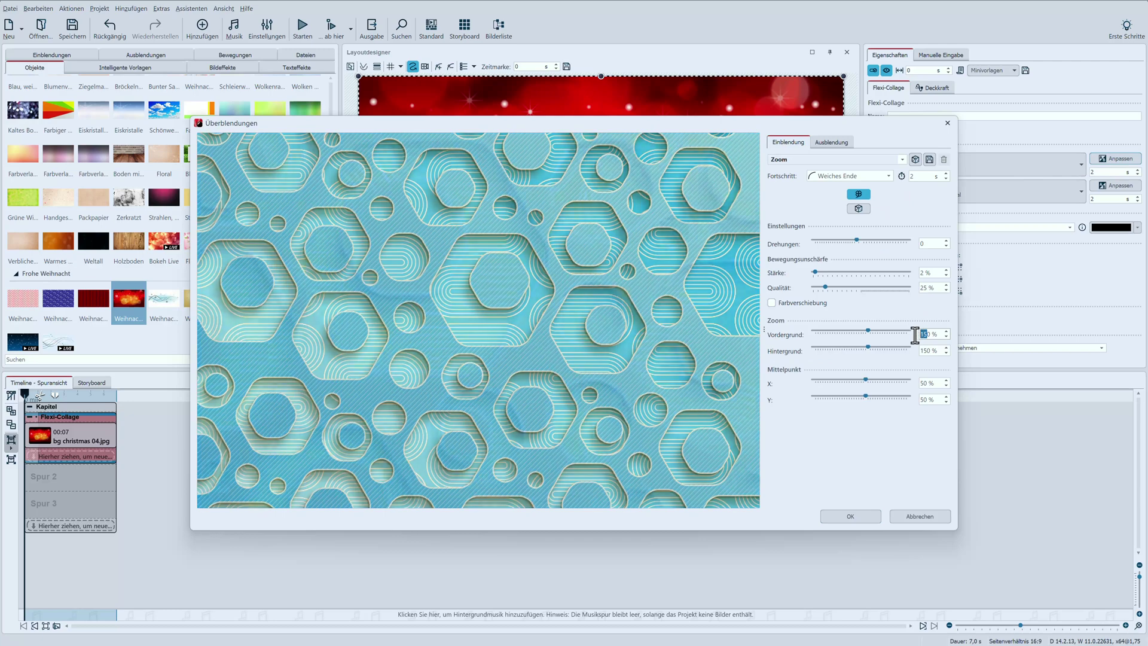
text(200)
double_click(924, 351)
text(100)
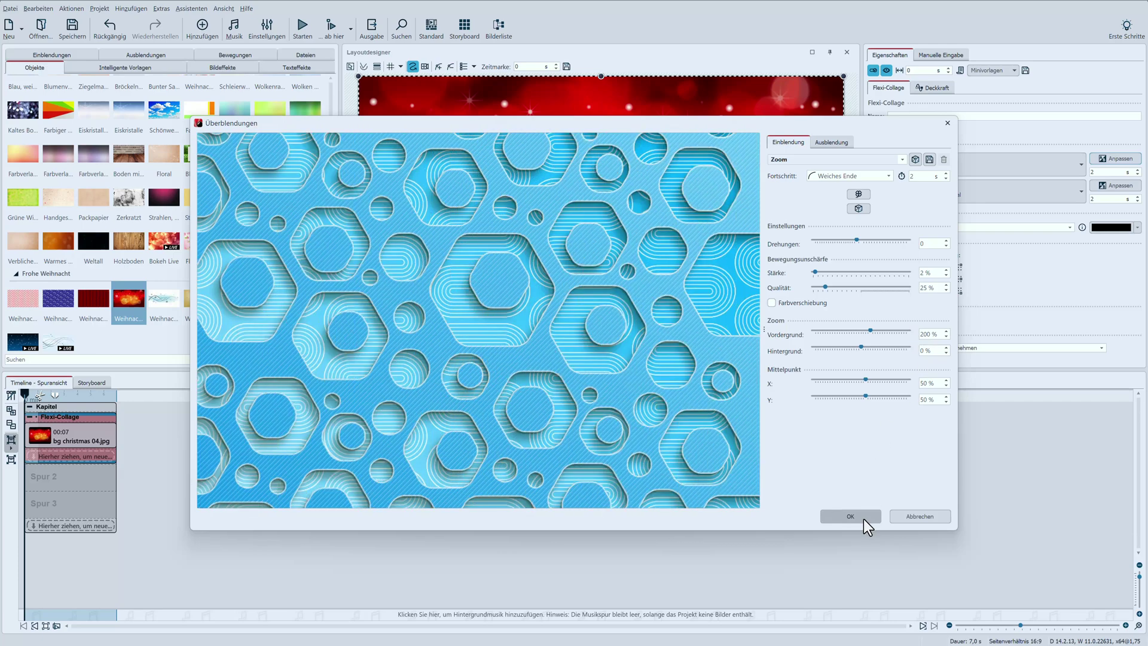
click(864, 519)
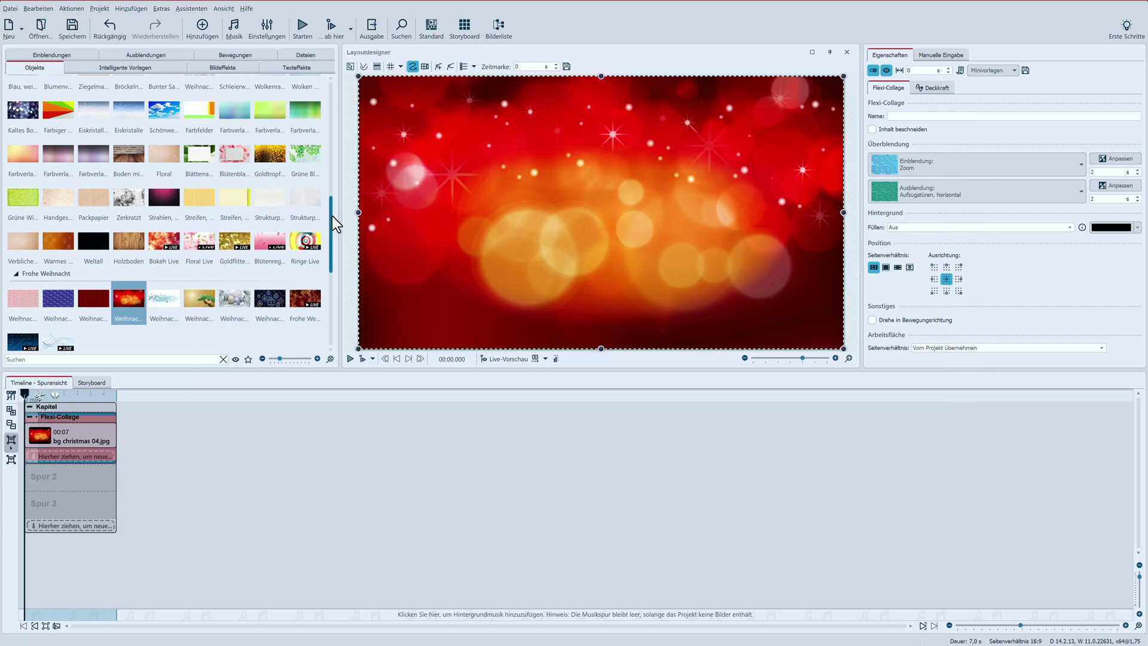
Step: Add a text object beneath the background image inside the Flexi-Collage and set its duration to 7 s
drag(331, 216, 332, 93)
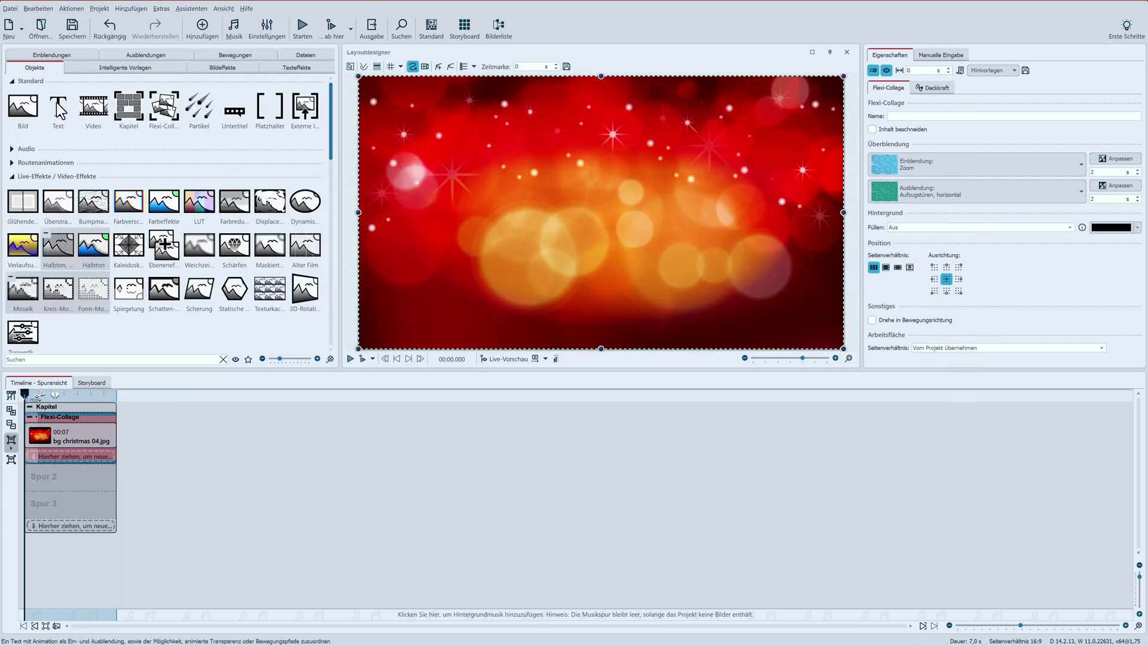
drag(58, 107, 67, 469)
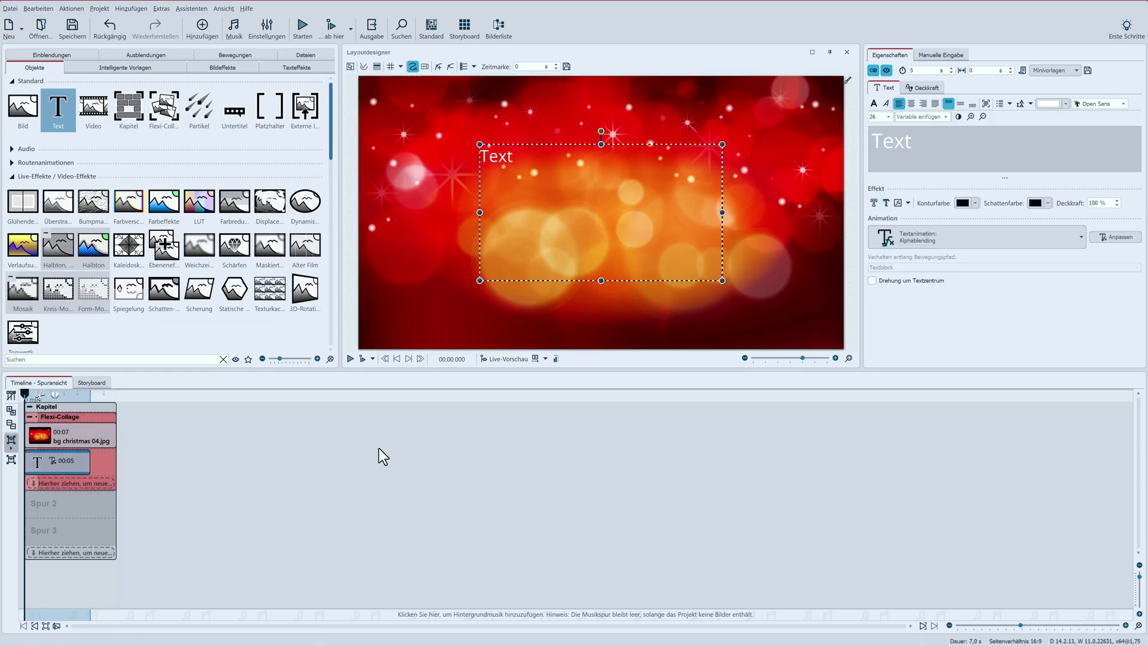
click(926, 71)
Step: Replace the placeholder text with "Wundervolle Adventszeit!" at font size 72 and give it a shadow
click(923, 152)
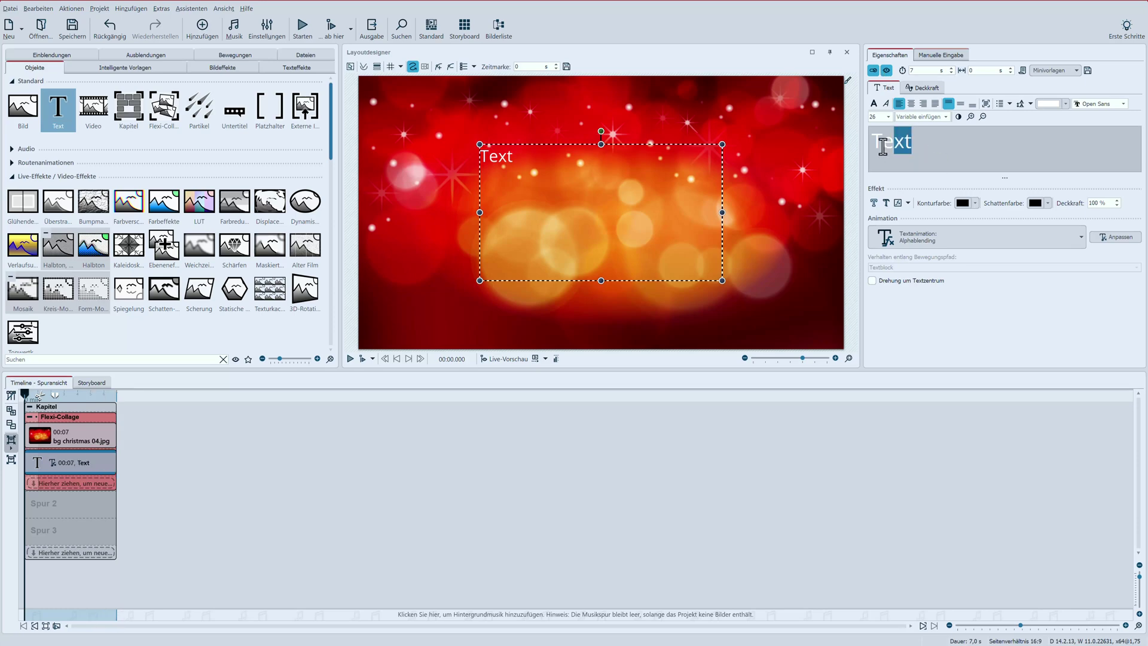
text(Wundervolle Adventszeit!)
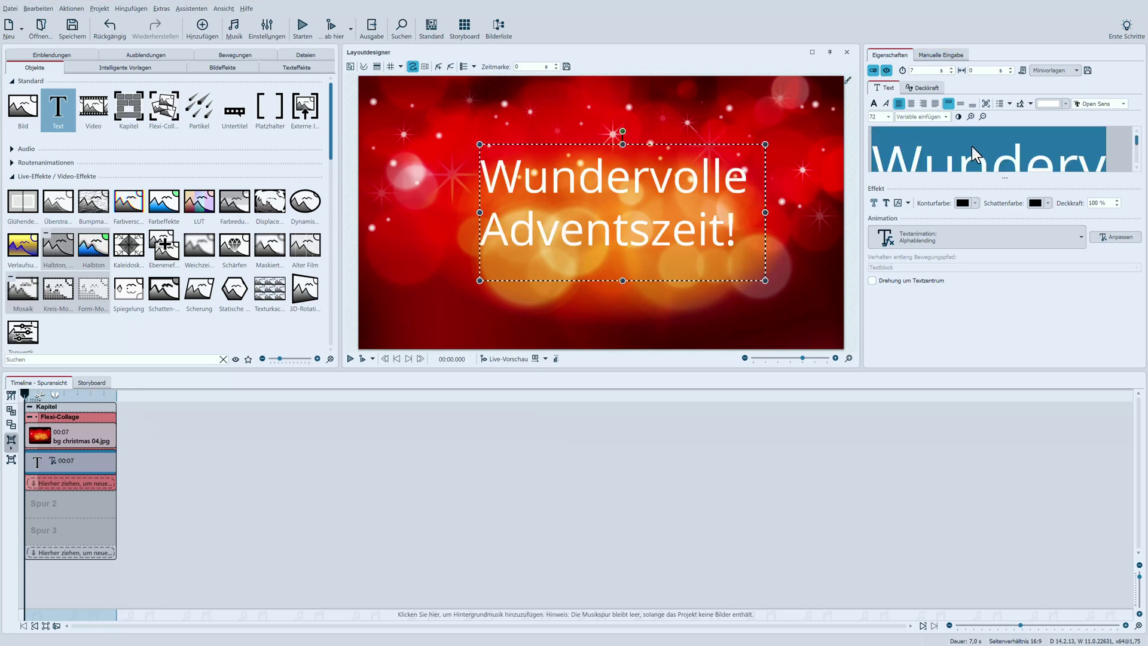
click(886, 202)
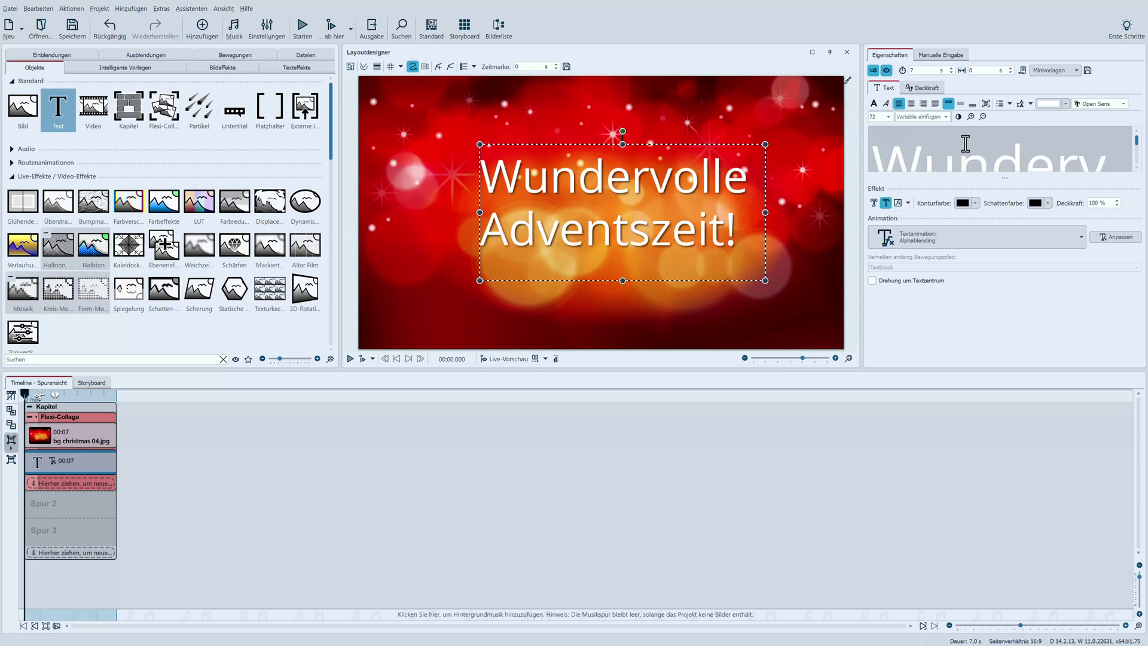
Step: Shift the text toward the right of the image and add a second motion path position level with it, further left
drag(633, 200, 672, 202)
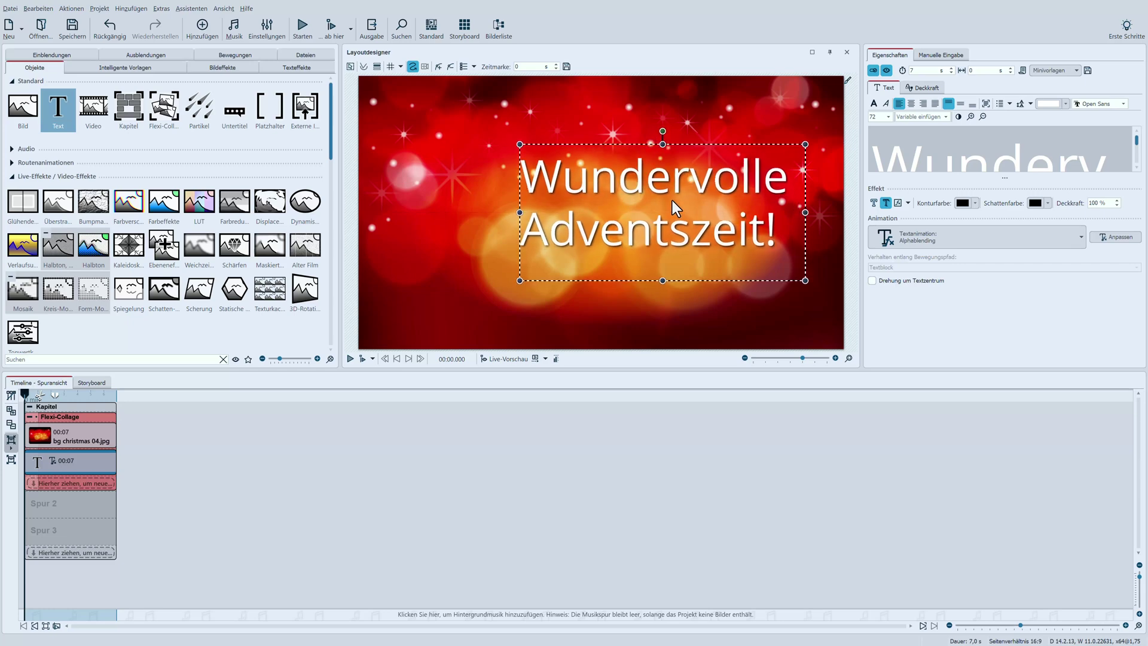
click(437, 67)
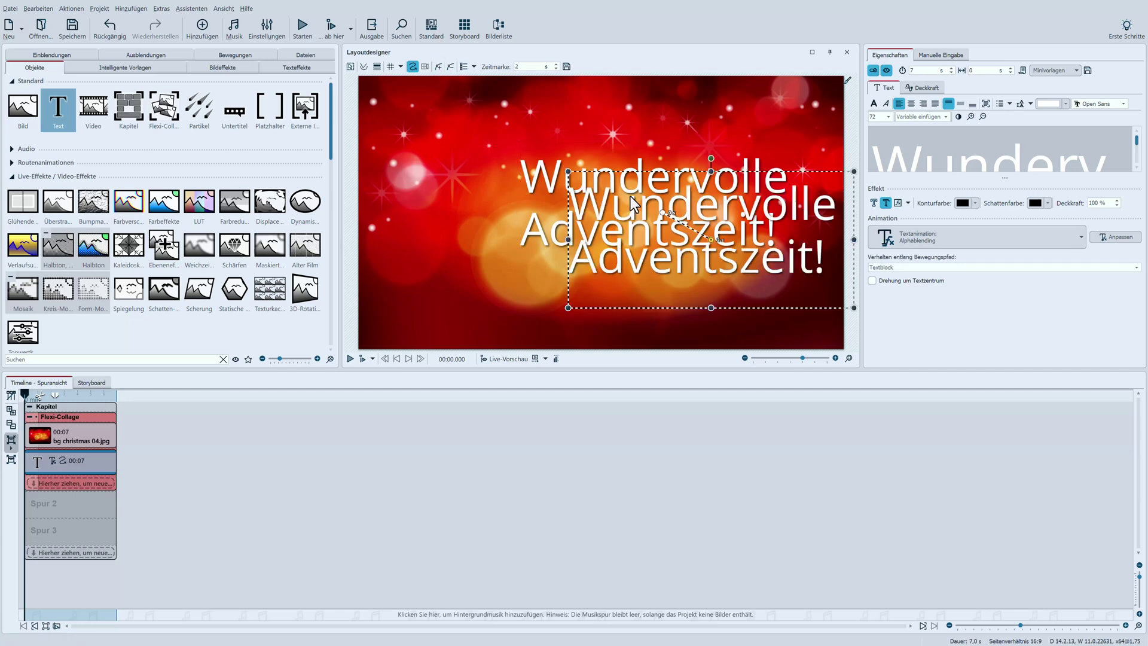
drag(681, 248, 562, 220)
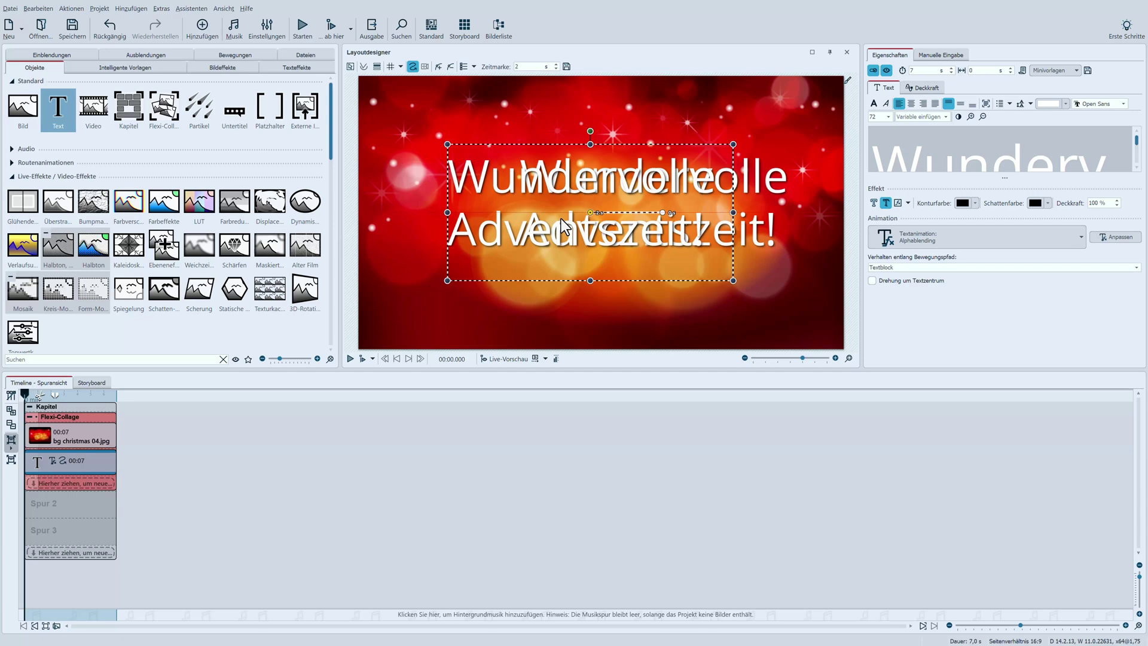
Step: Switch the second motion path position's Zeitmarke to percent, set it to 100 %, and play the preview
click(547, 66)
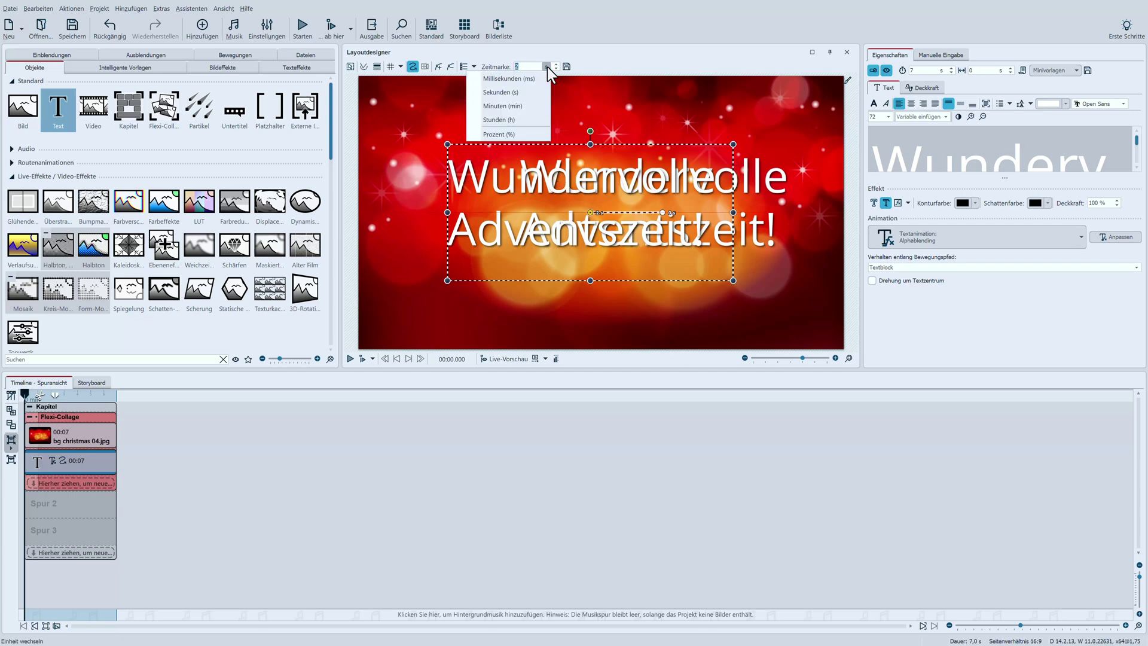
click(526, 132)
drag(530, 66, 505, 63)
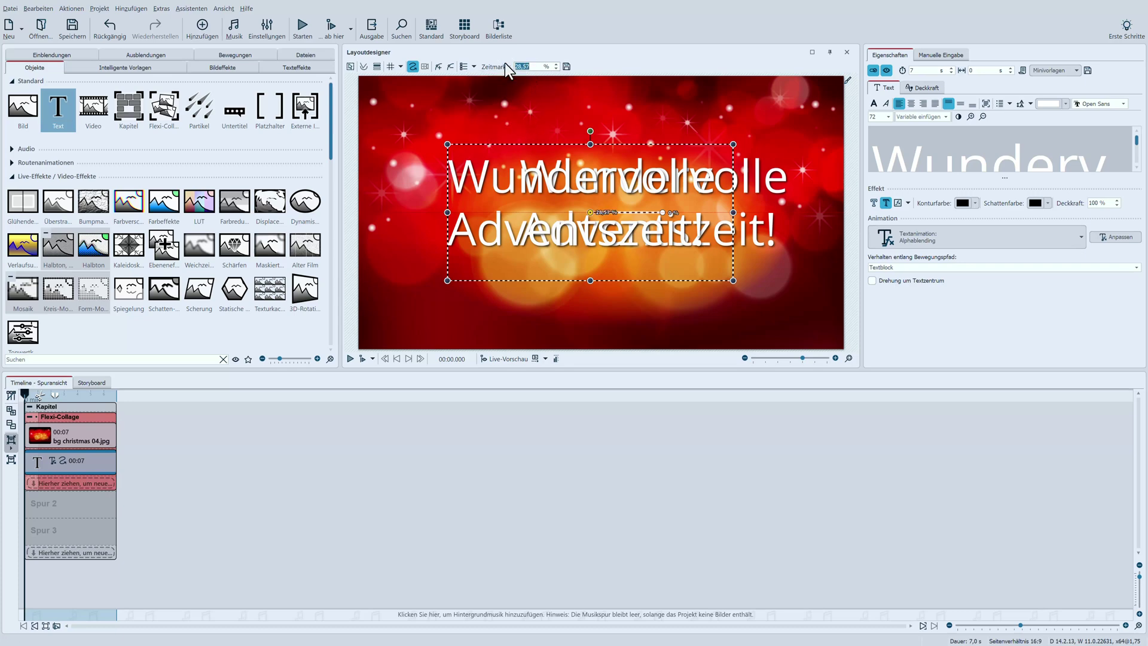
text(100)
click(349, 360)
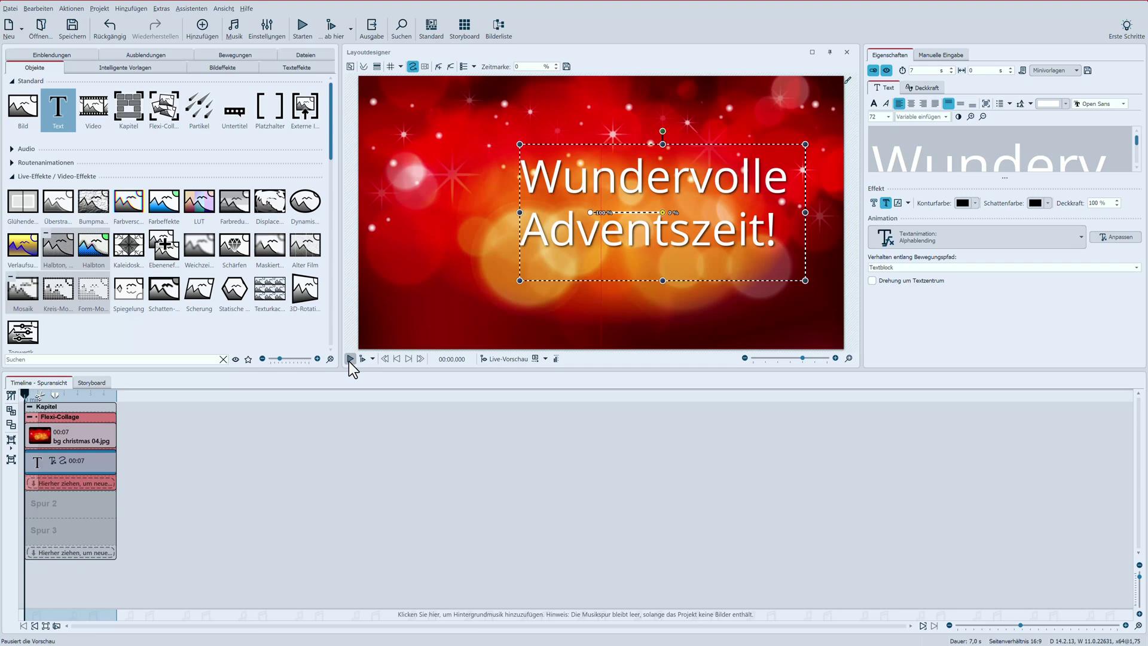
Step: Duplicate the opening Flexi-Collage directly behind the original and name the copy "1"
click(88, 417)
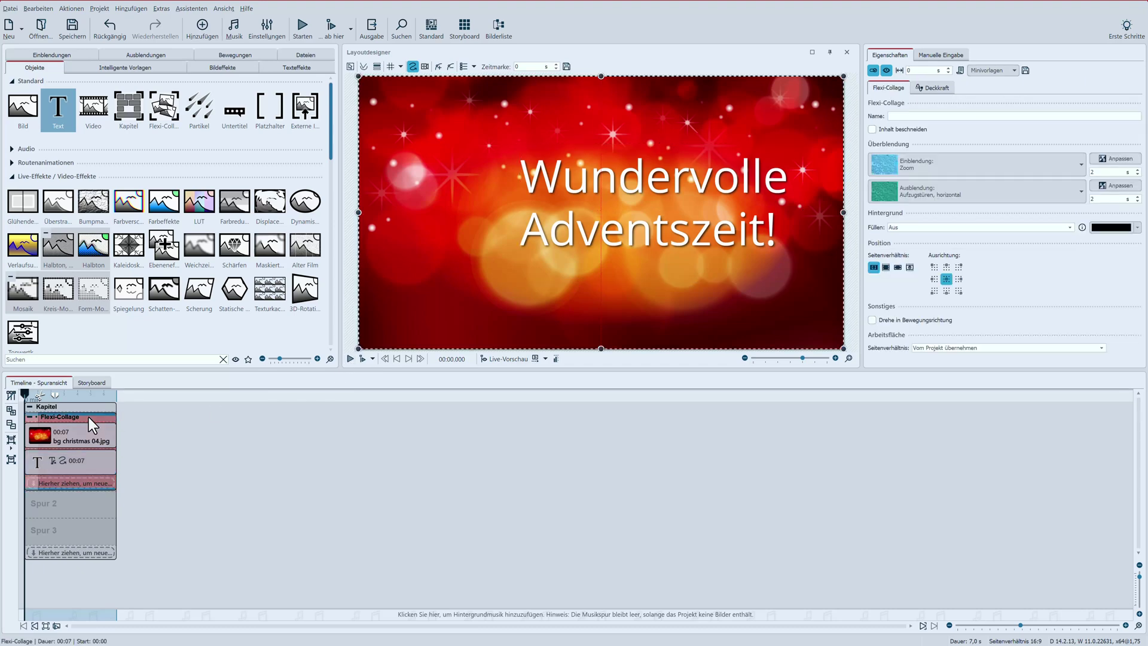
key(ctrl+v)
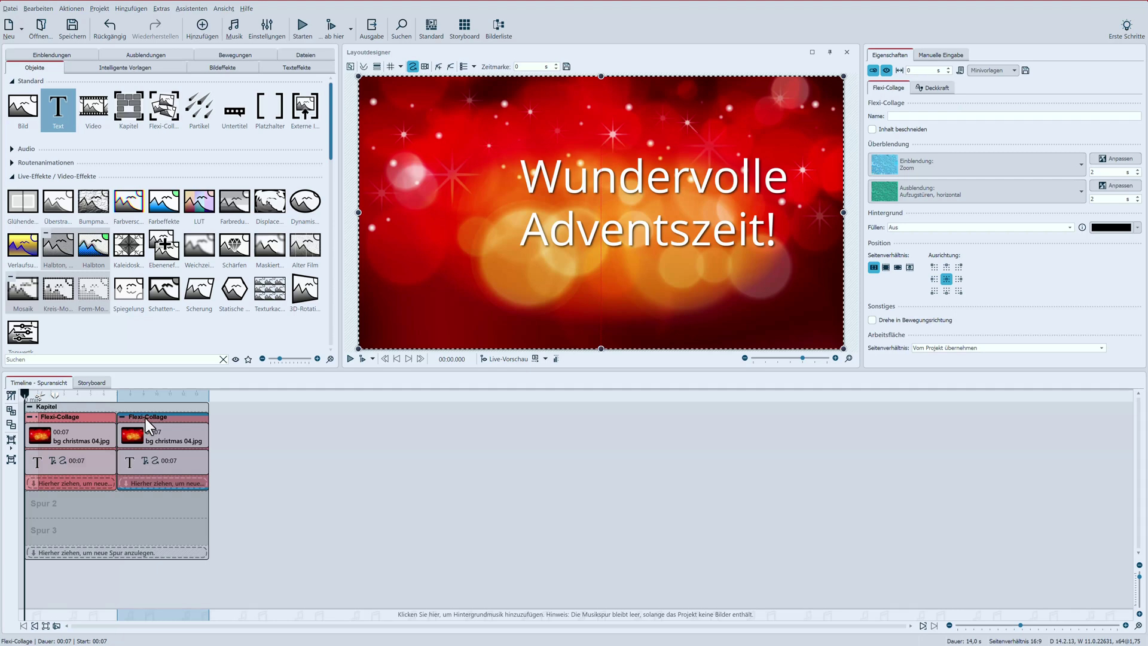
click(919, 116)
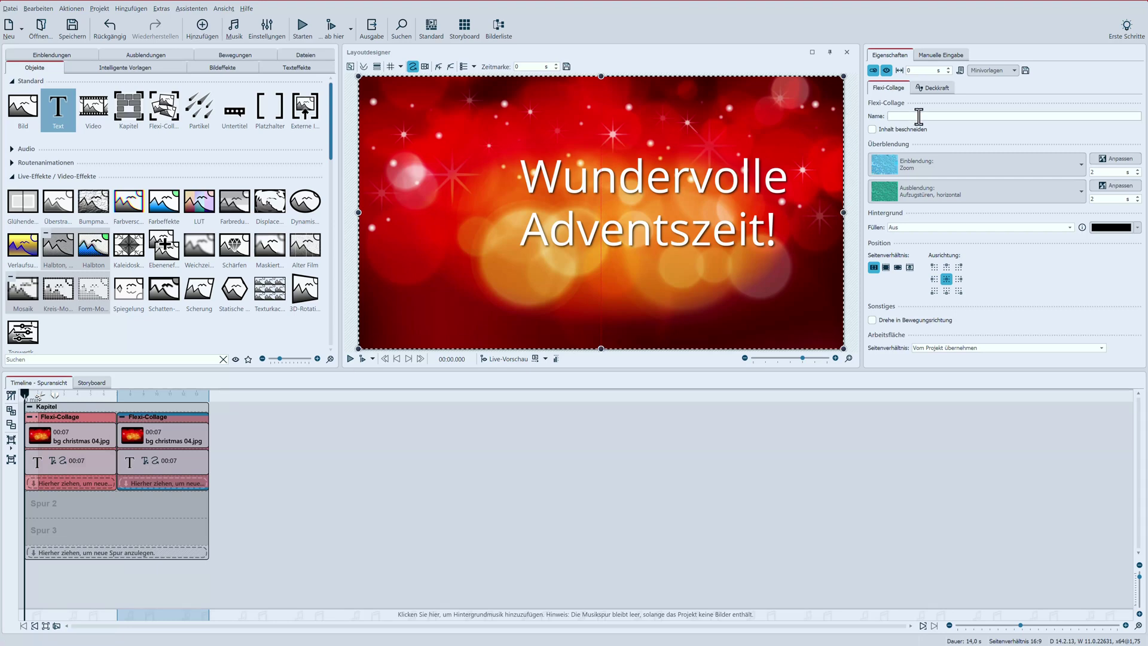
text(1)
Step: Replace the copied collage's greeting with a bold "1" and move both its motion path positions to the upper right, the start beyond the edge
click(174, 465)
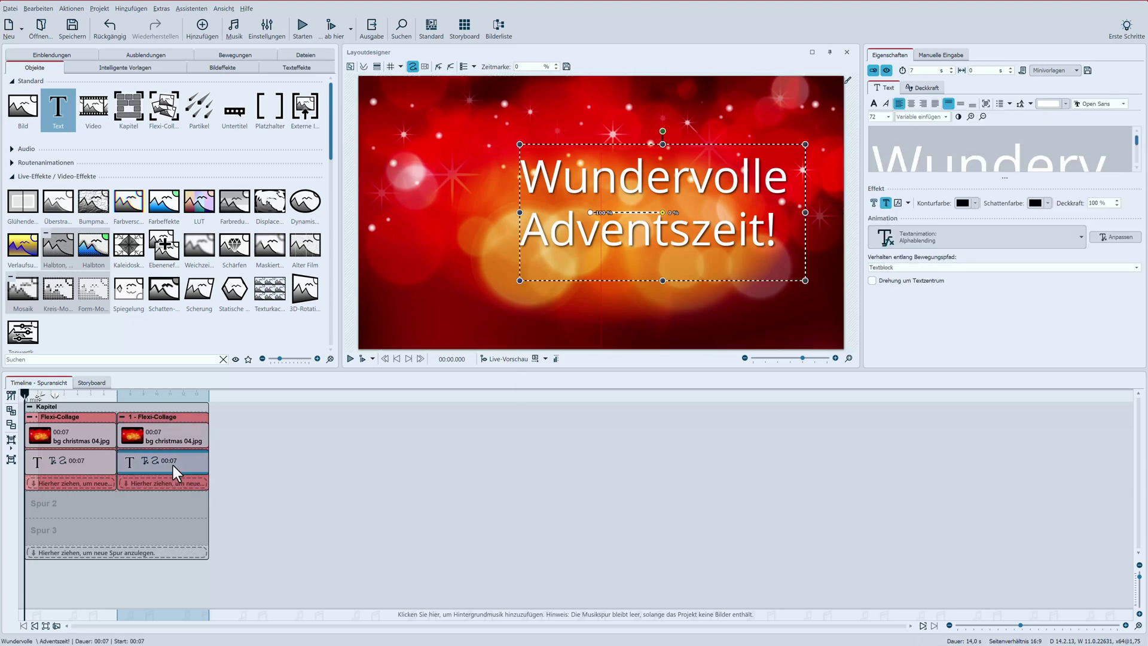
click(971, 160)
key(ctrl+a)
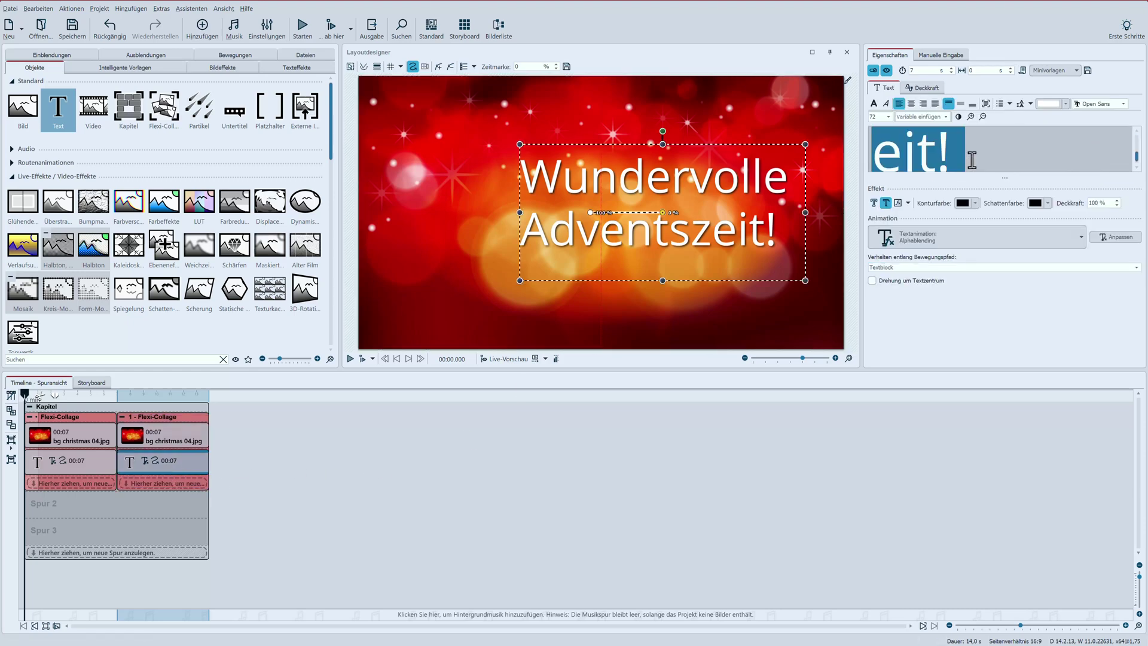
text(1)
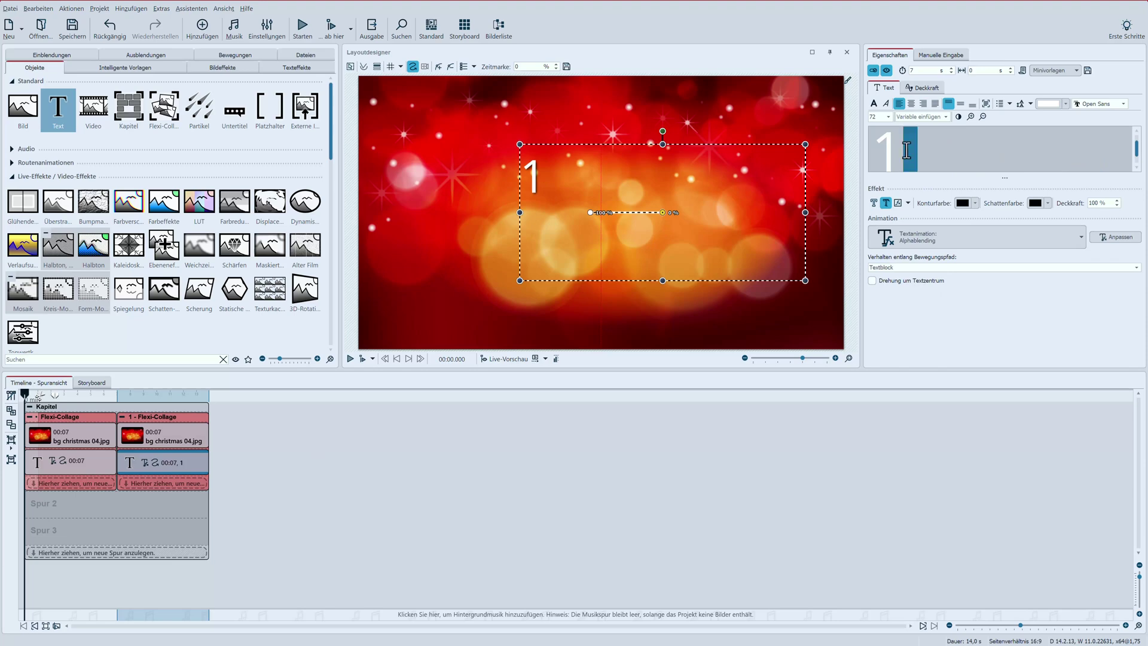
key(ctrl+a)
click(874, 104)
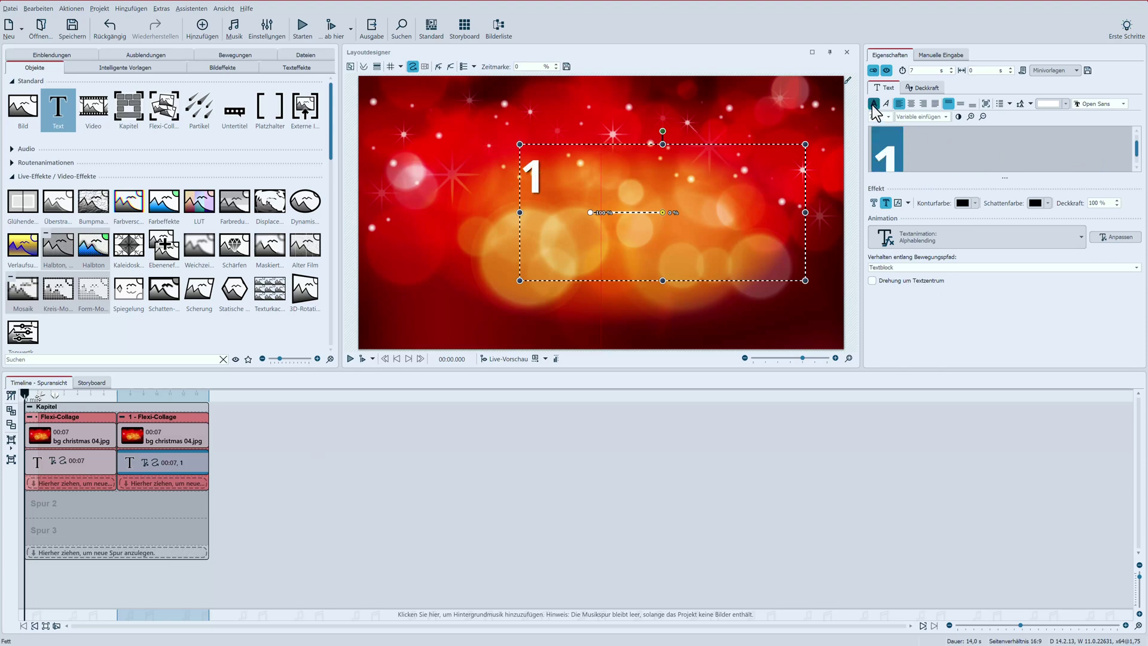
click(906, 159)
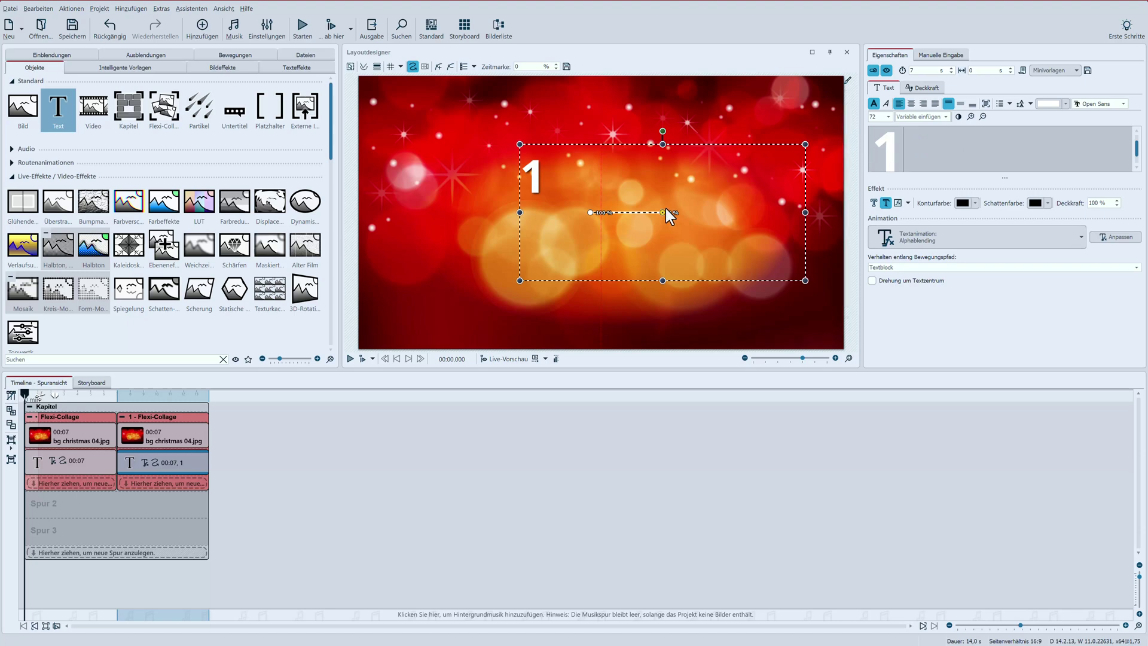
drag(660, 212, 892, 152)
drag(590, 212, 768, 150)
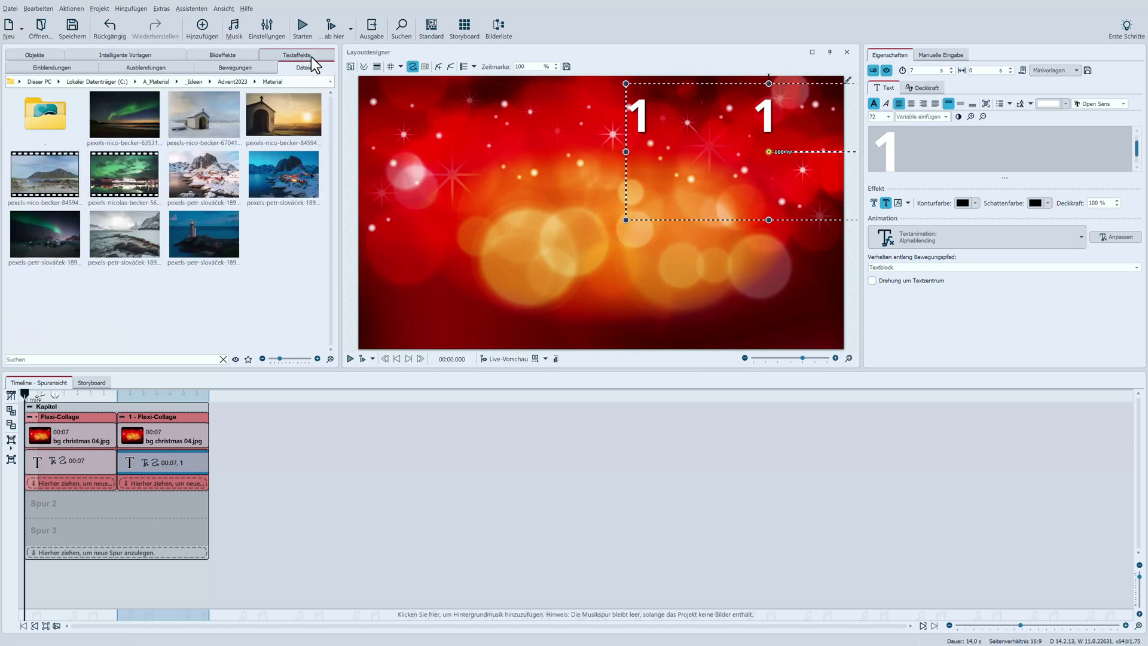
Step: Insert the aurora beach photo between the background and the text "1", with a 7 s duration and Einblendung "Keine"
drag(26, 233, 154, 458)
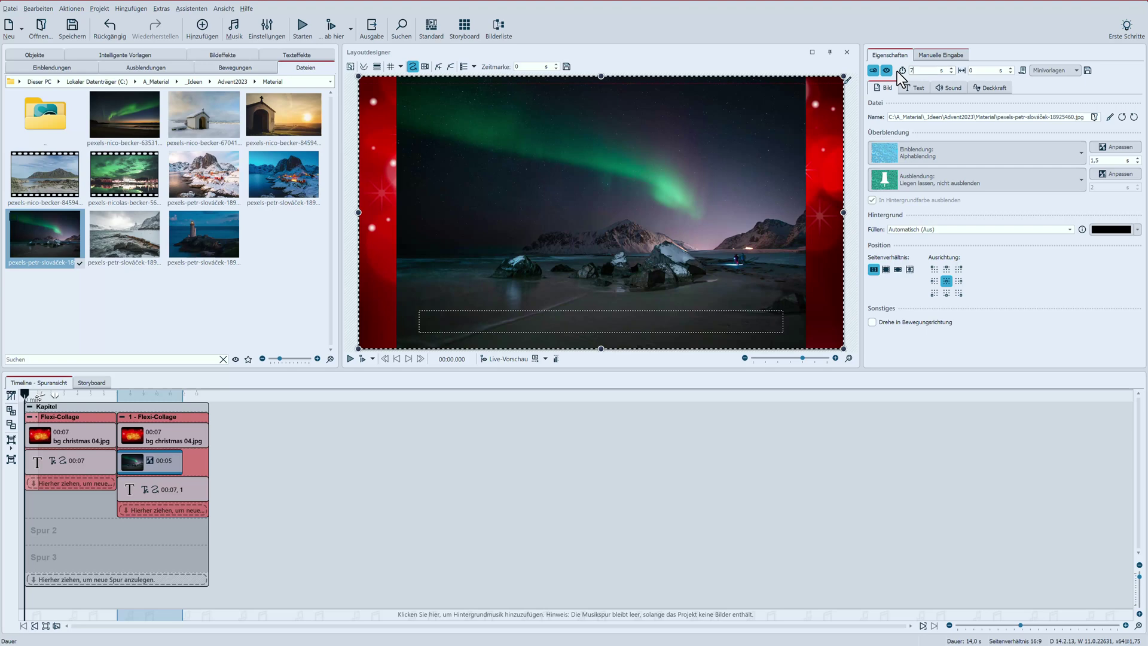
key(Return)
click(908, 150)
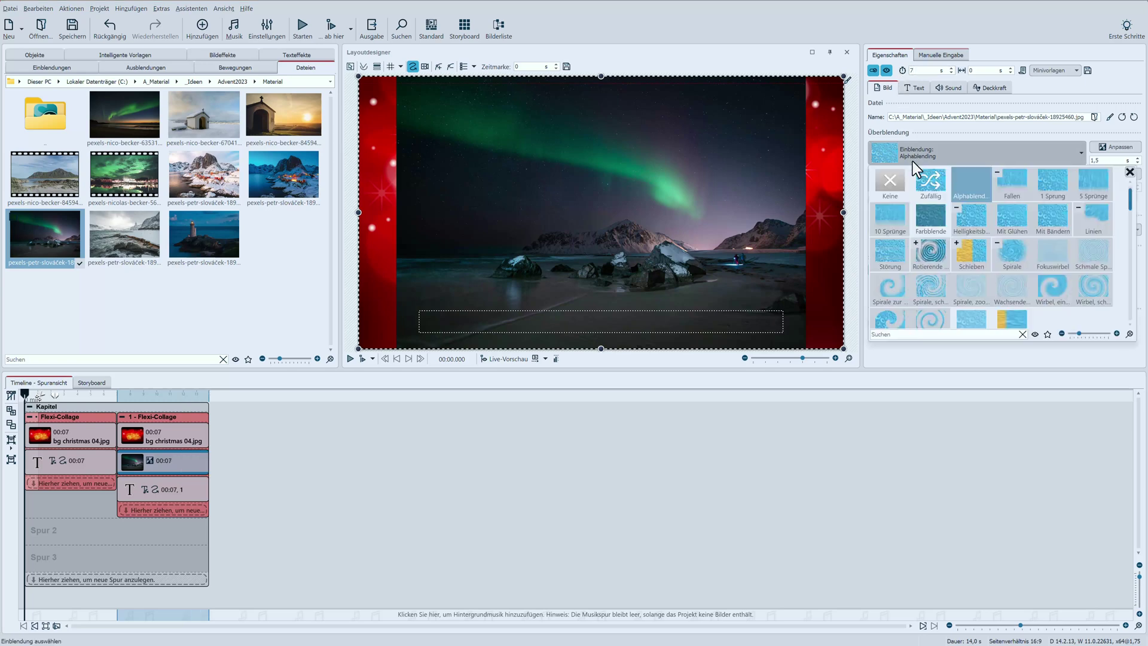
click(893, 186)
click(930, 131)
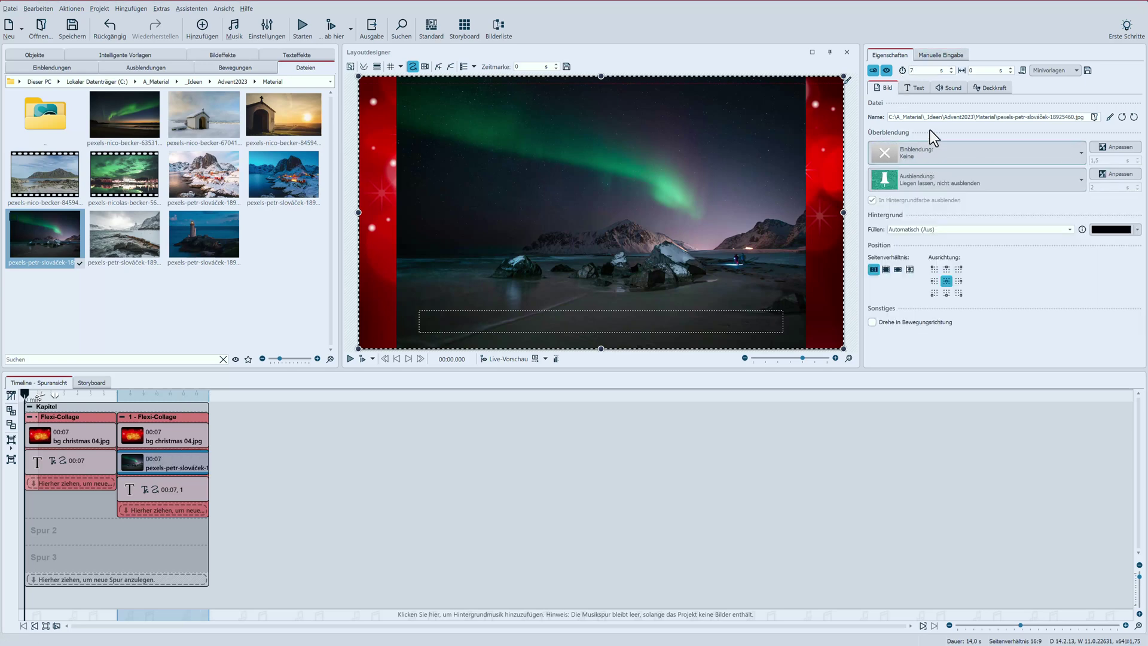
Step: Make the aurora photo fill its frame, then shrink it to about three quarters and centre it using guide lines
click(886, 269)
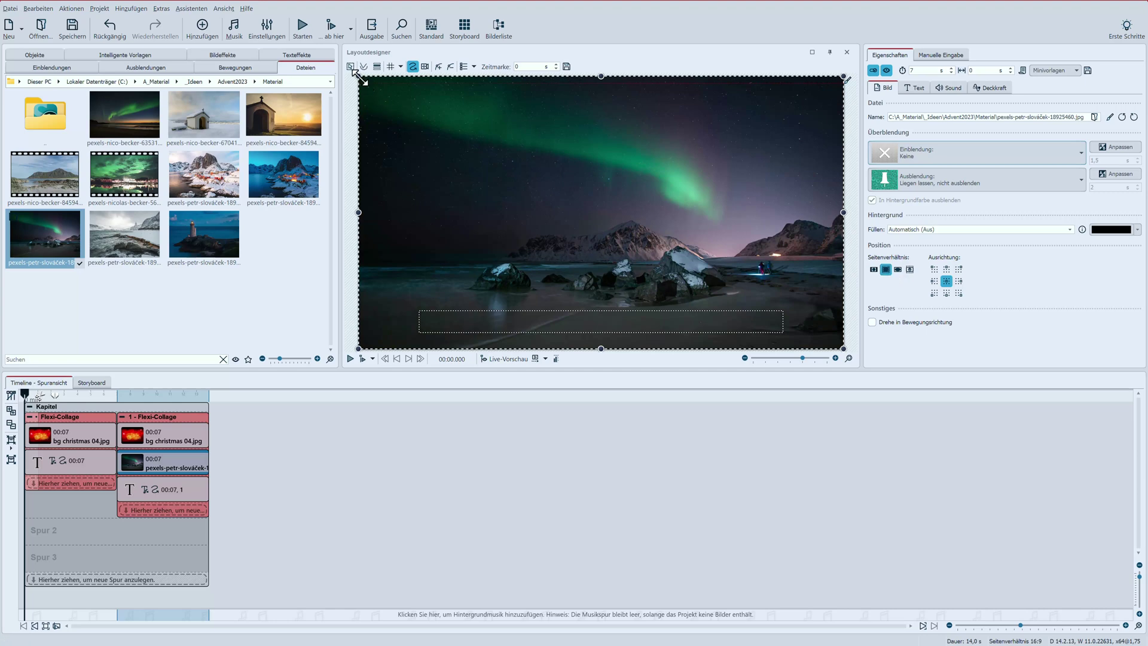
drag(360, 77, 486, 148)
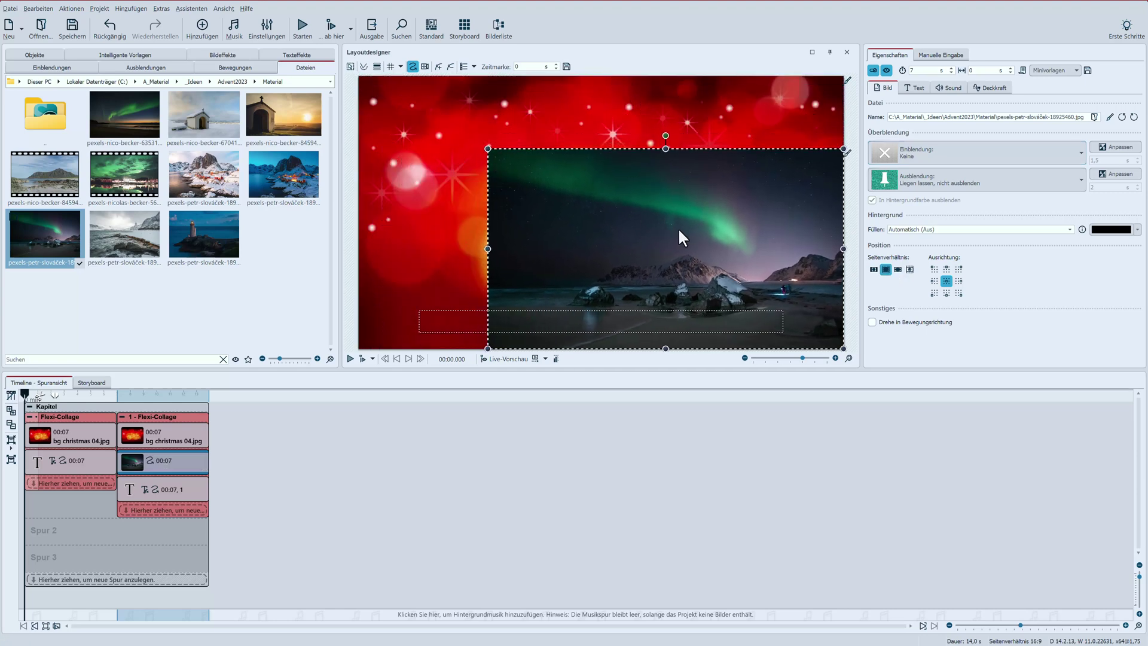
drag(678, 228, 604, 183)
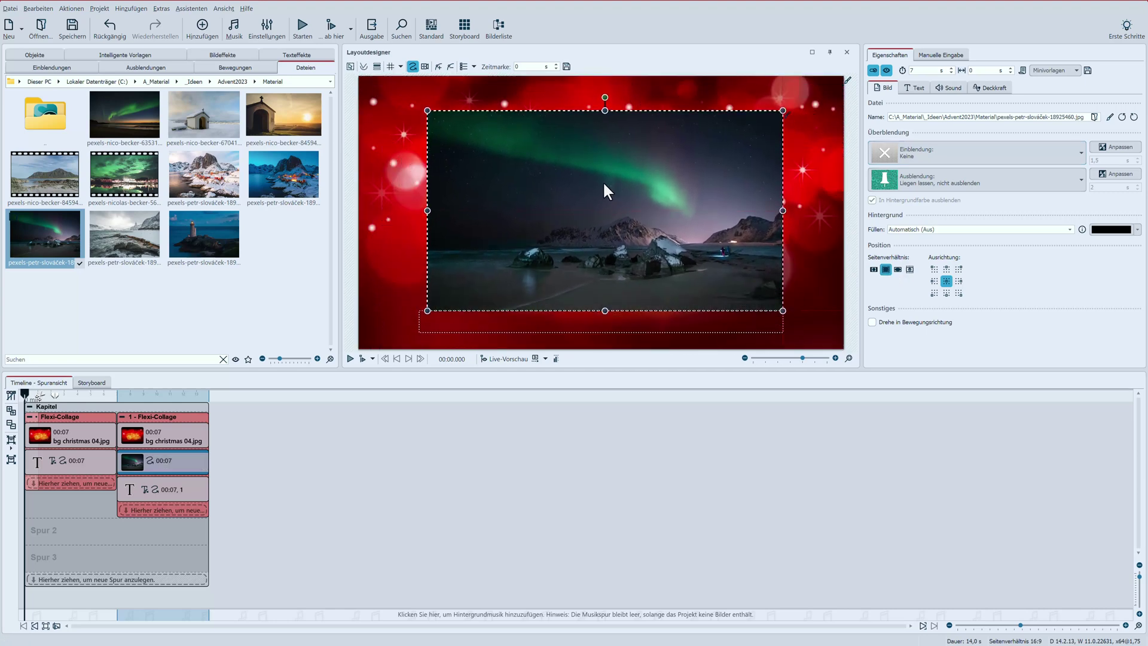
click(400, 67)
click(407, 122)
drag(655, 226, 651, 228)
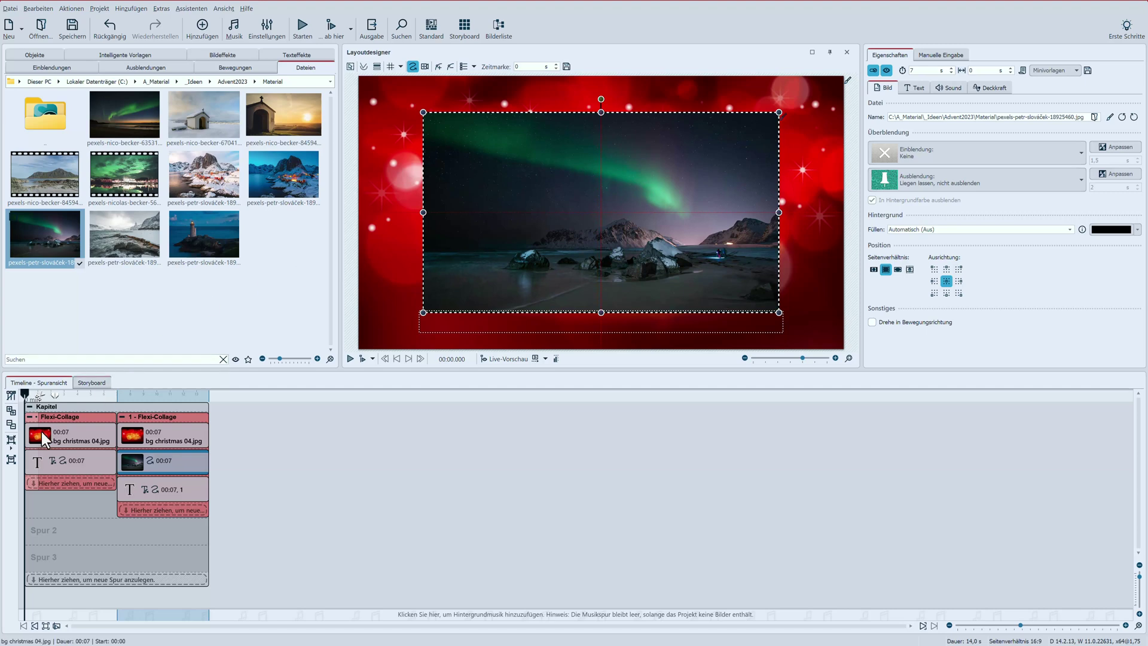
Step: Wrap the aurora photo in its own Flexi-Collage and set that collage's Y-axis rotation to 10°
click(11, 441)
click(39, 454)
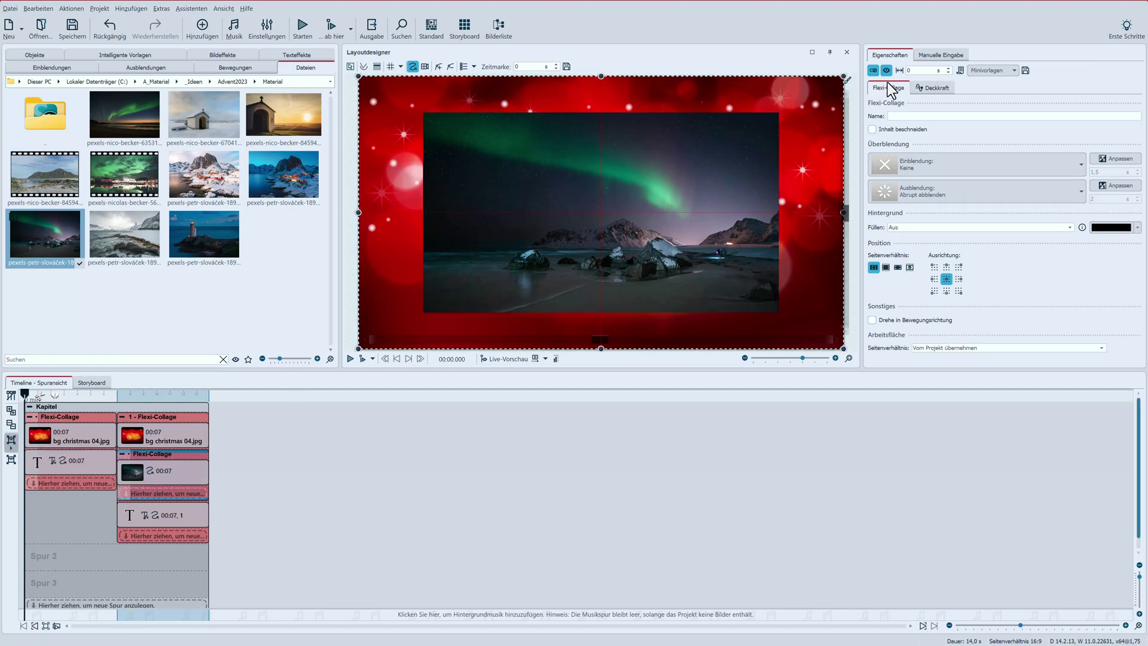
click(936, 54)
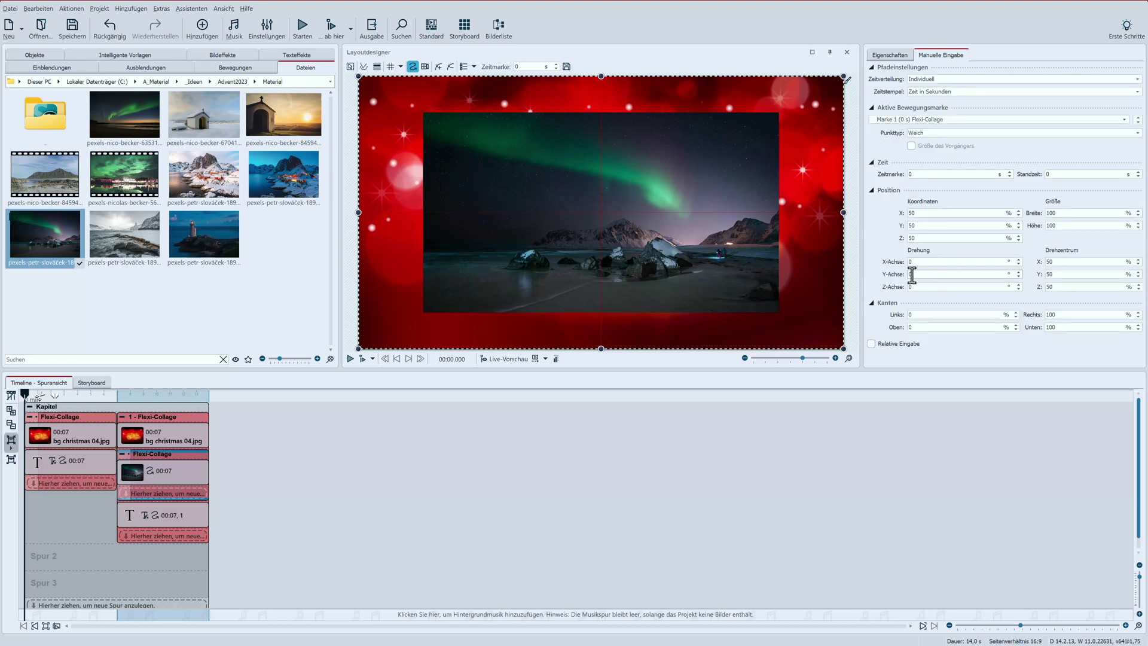
click(957, 278)
text(10)
key(Return)
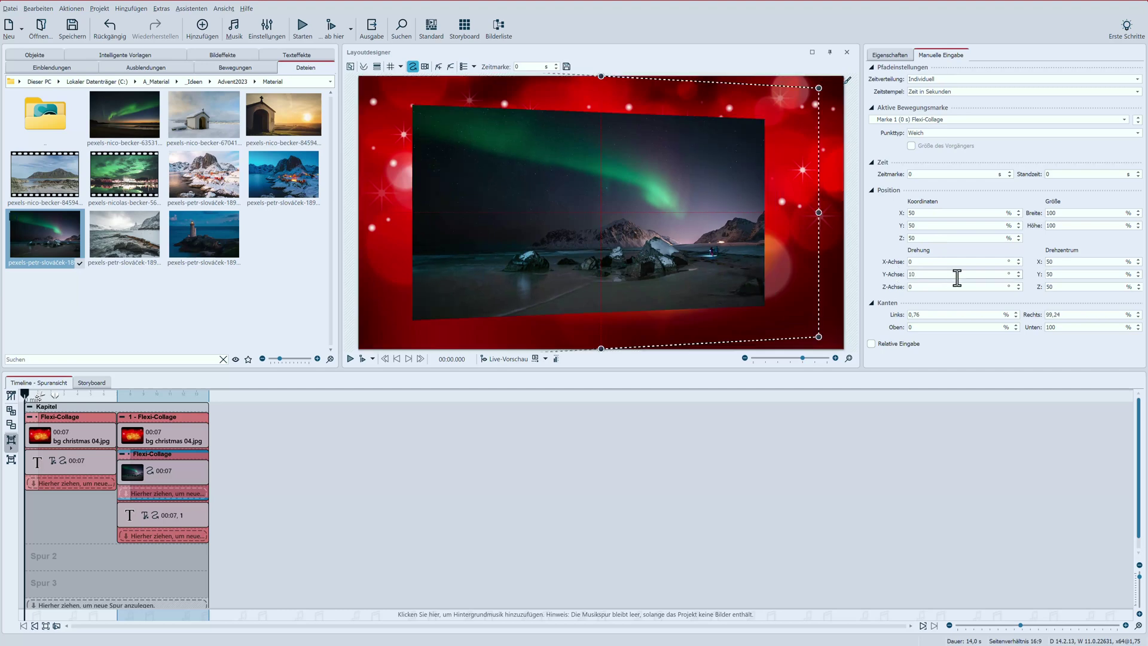
Step: Add a second motion mark to the nested collage with Y-axis rotation -10° and centre it at X 50 %, Y 50 %
click(438, 66)
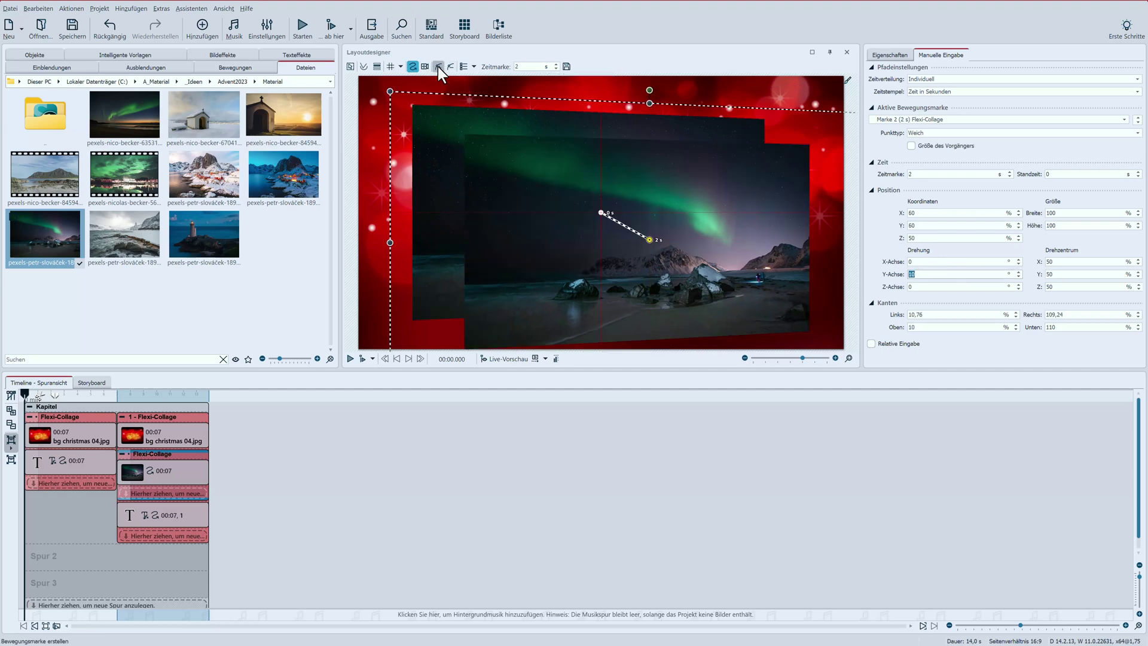
click(922, 275)
text(-10)
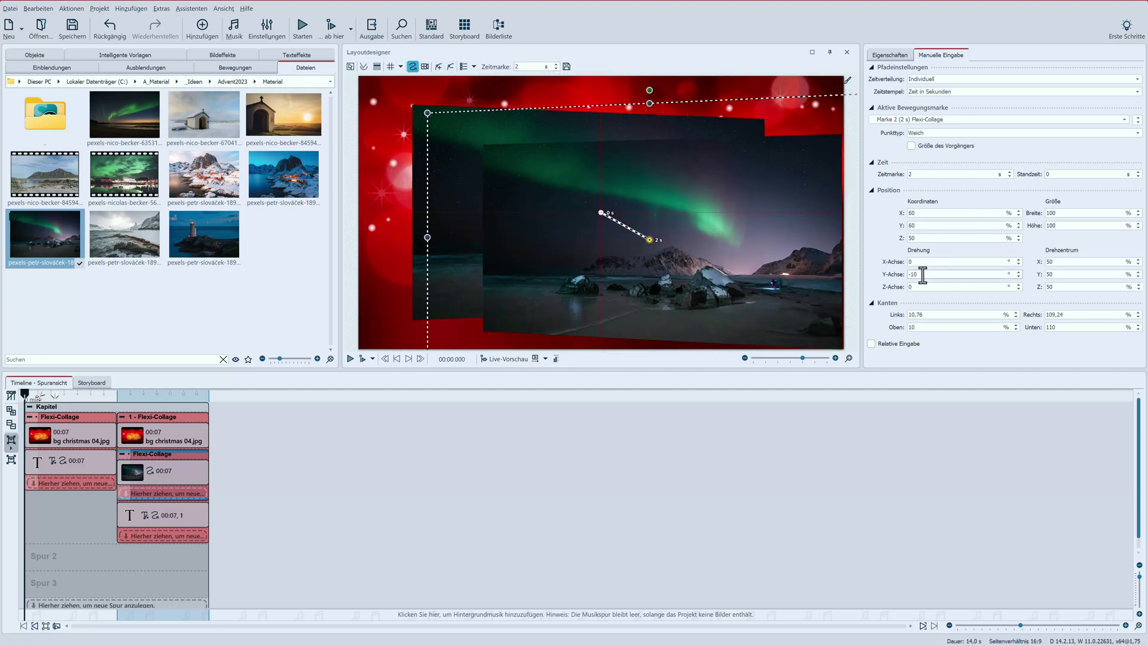
drag(736, 247, 687, 217)
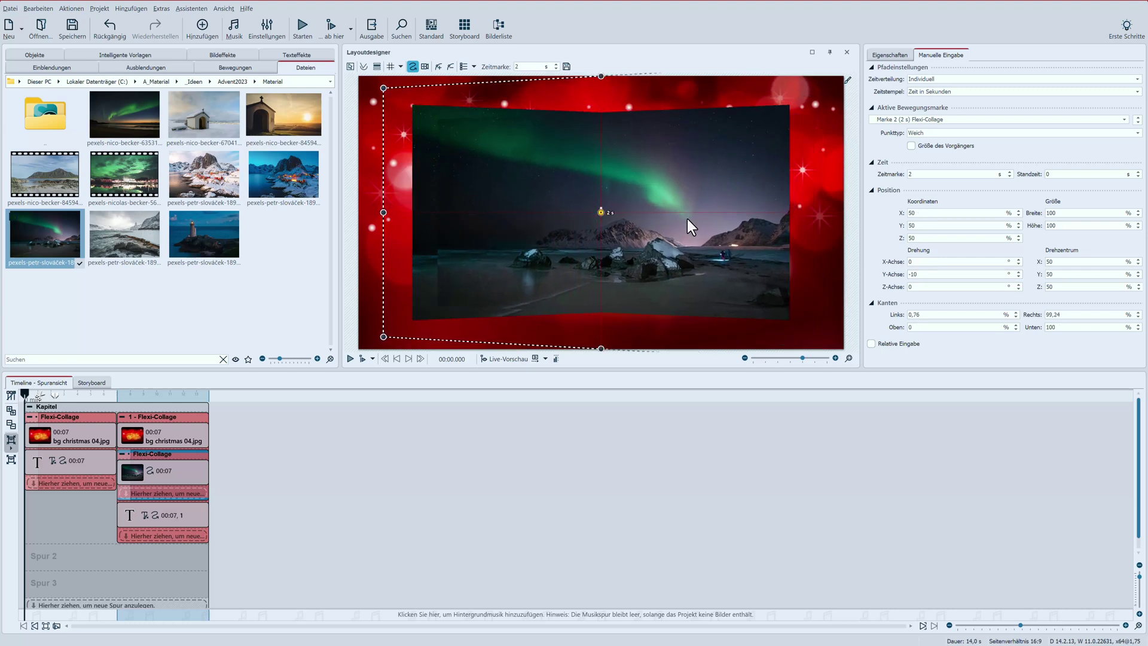
Step: Switch the Zeitstempel to "Prozent der Objektdauer", set the second mark's Zeitmarke to 100 %, and check both marks
click(954, 89)
click(948, 108)
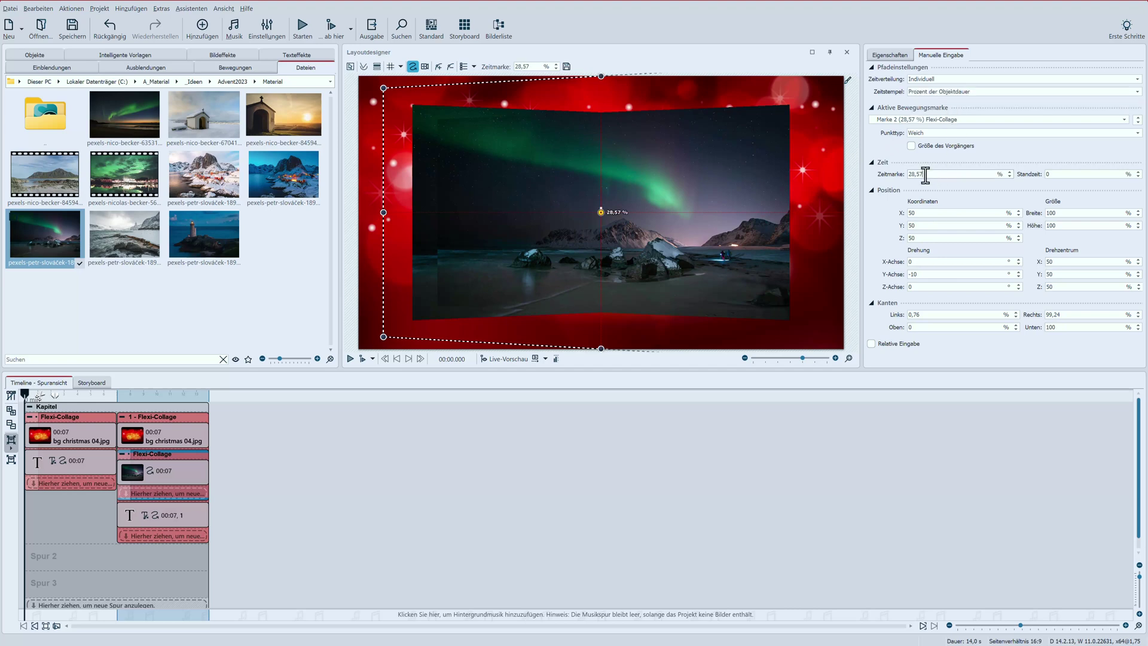
double_click(925, 175)
text(100)
click(1138, 120)
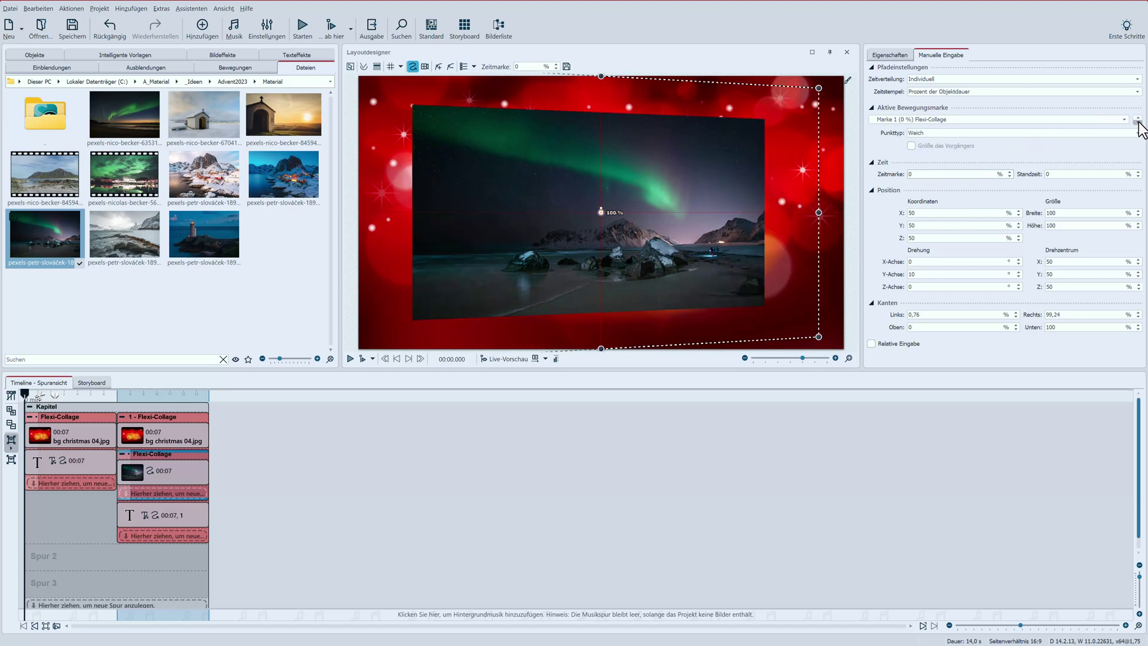
click(1138, 123)
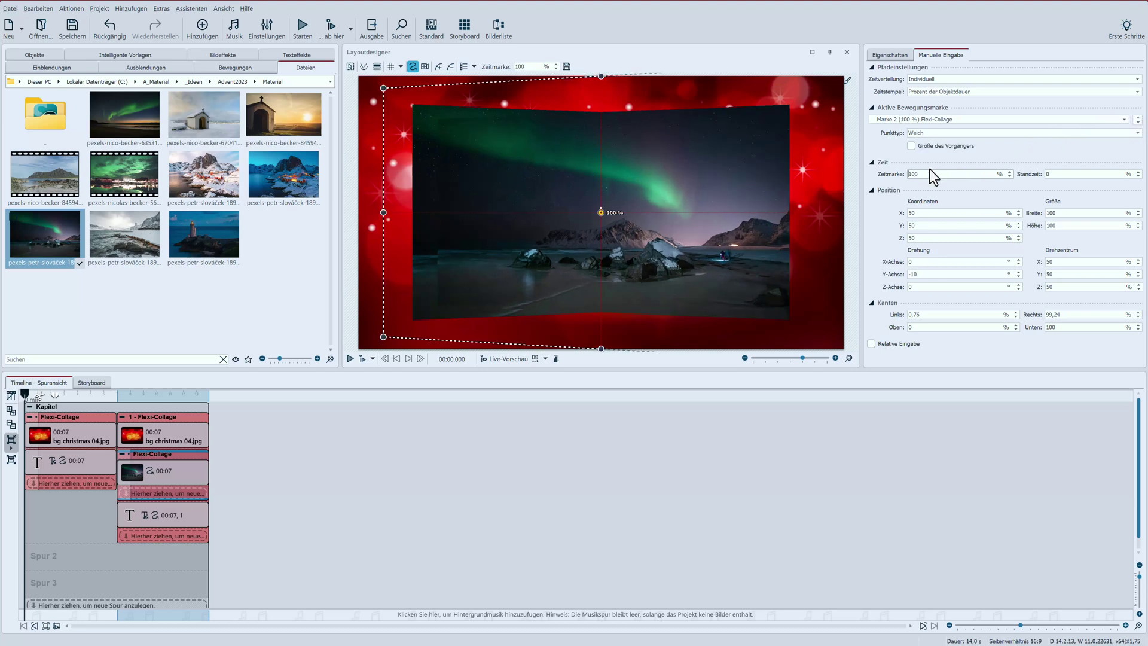
Step: Collapse the nested Flexi-Collage and apply a Schatten-Effekt to it
click(121, 453)
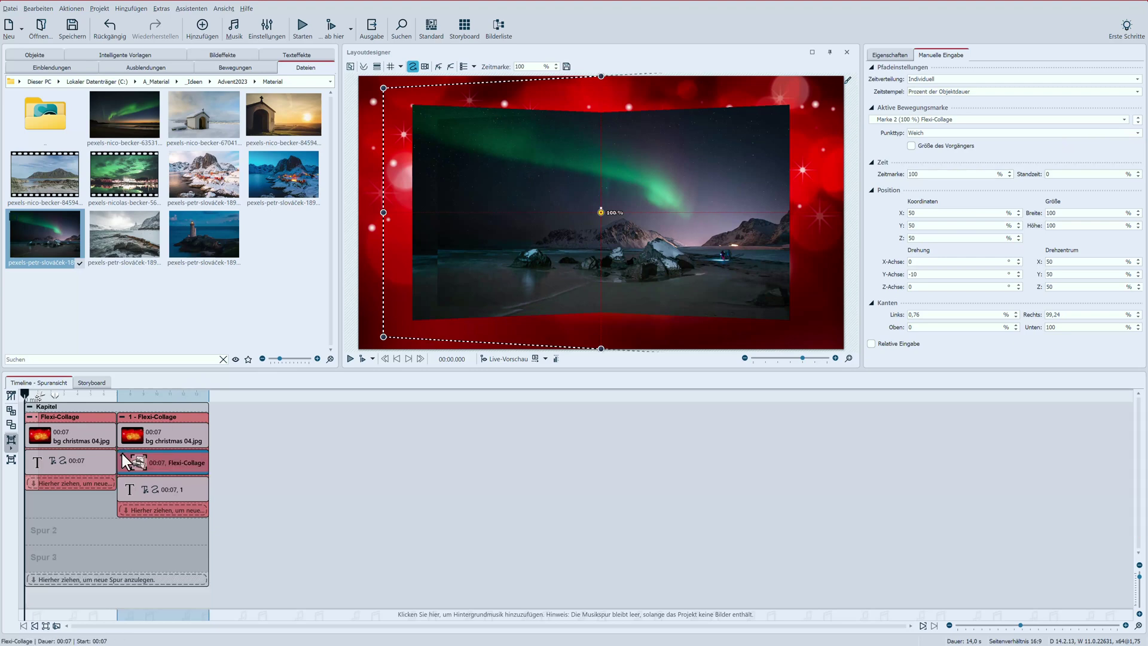
click(32, 53)
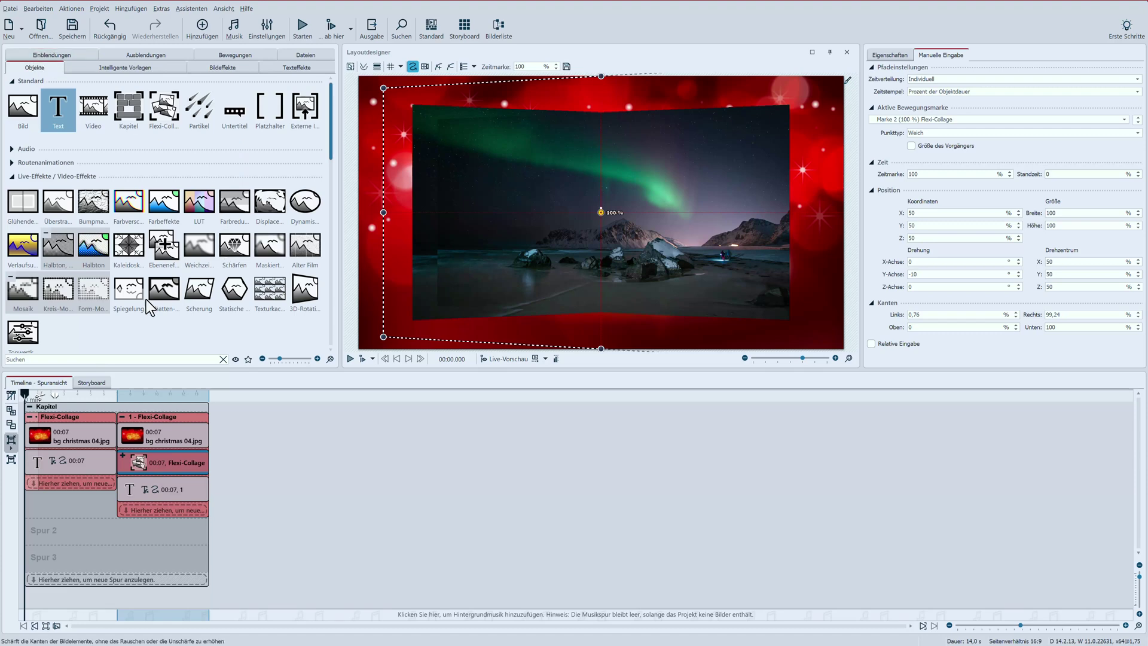
drag(153, 290, 167, 461)
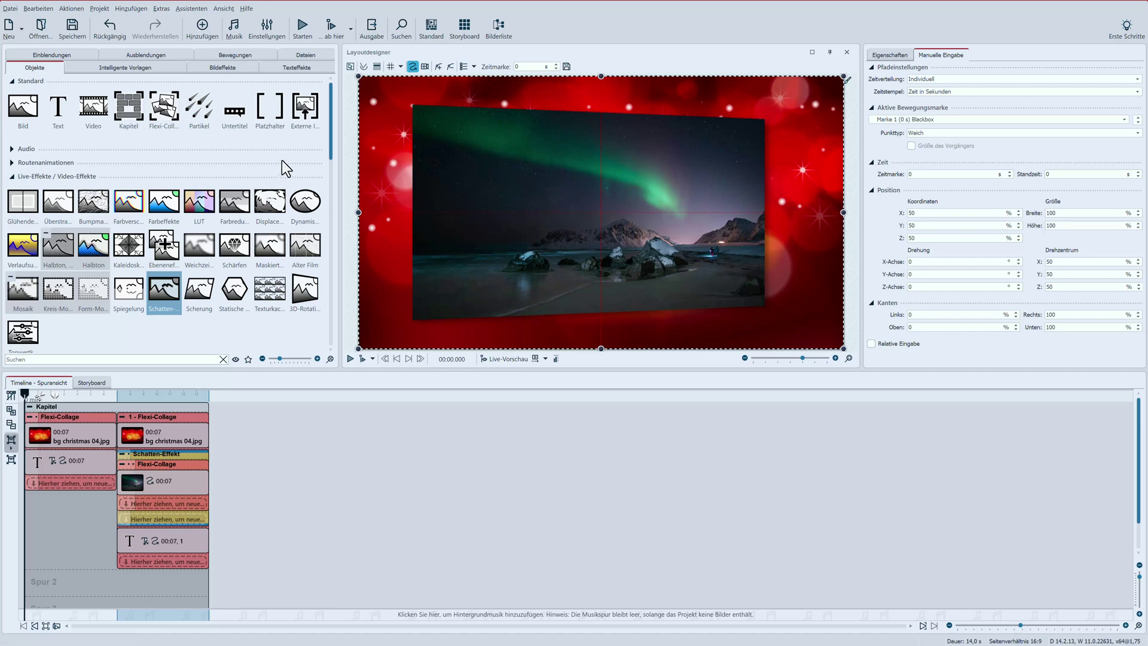
Step: Replace collage 1's red background with the white-and-blue snowflake image "bg christmas 05.jpg" and set its duration to 7 s
drag(330, 136, 312, 259)
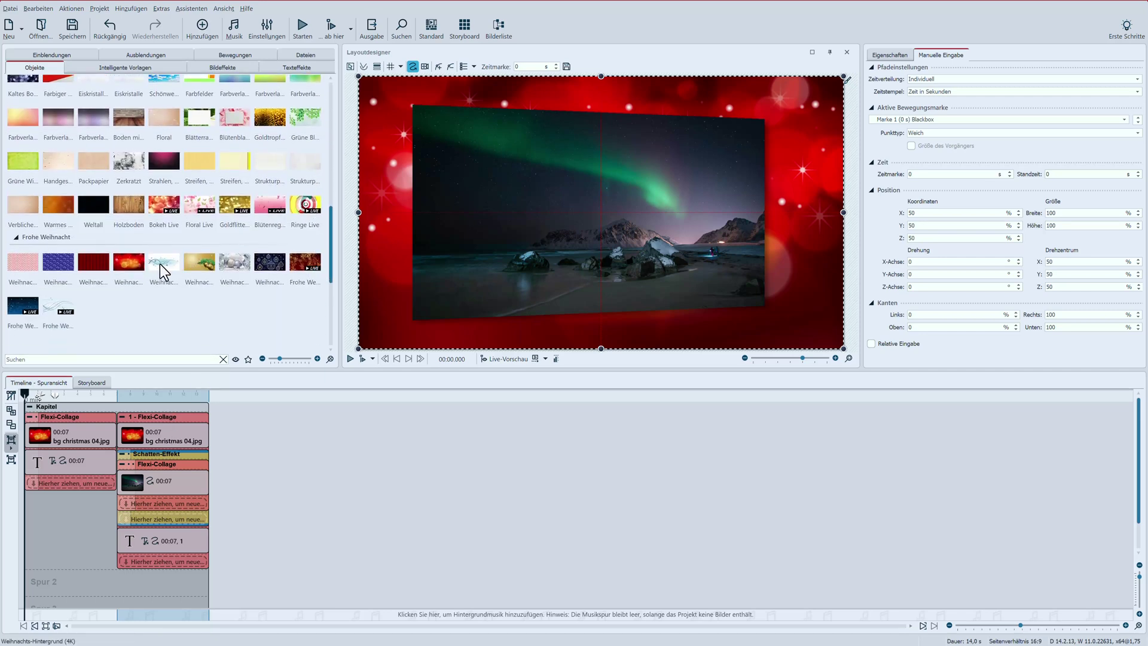
drag(159, 264, 145, 432)
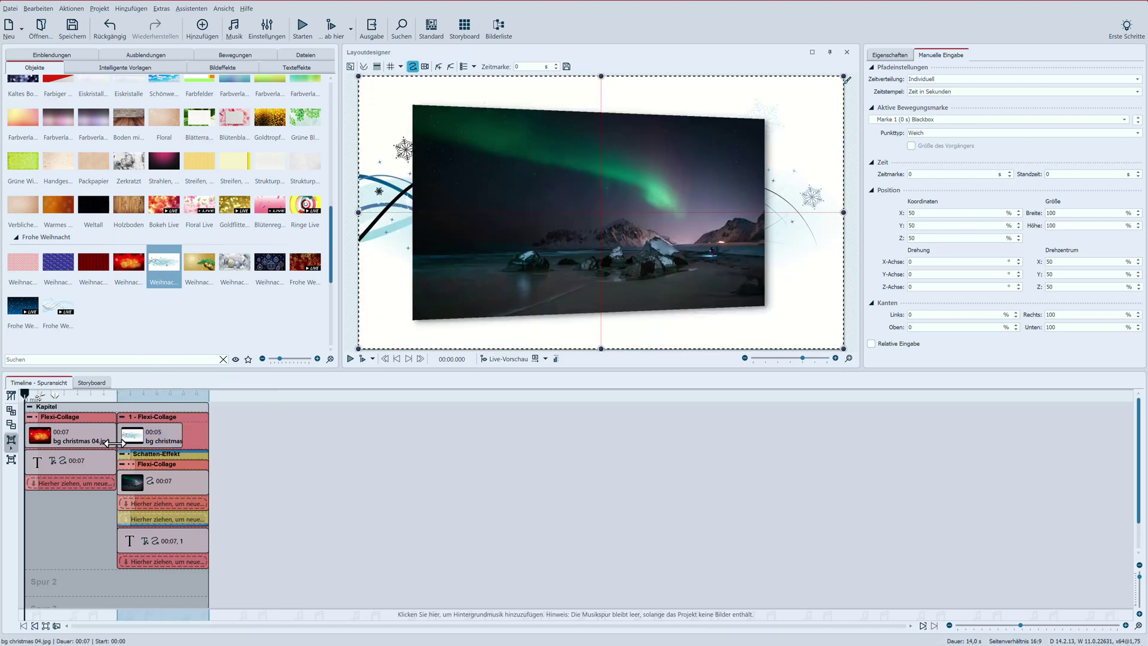
click(155, 439)
click(890, 55)
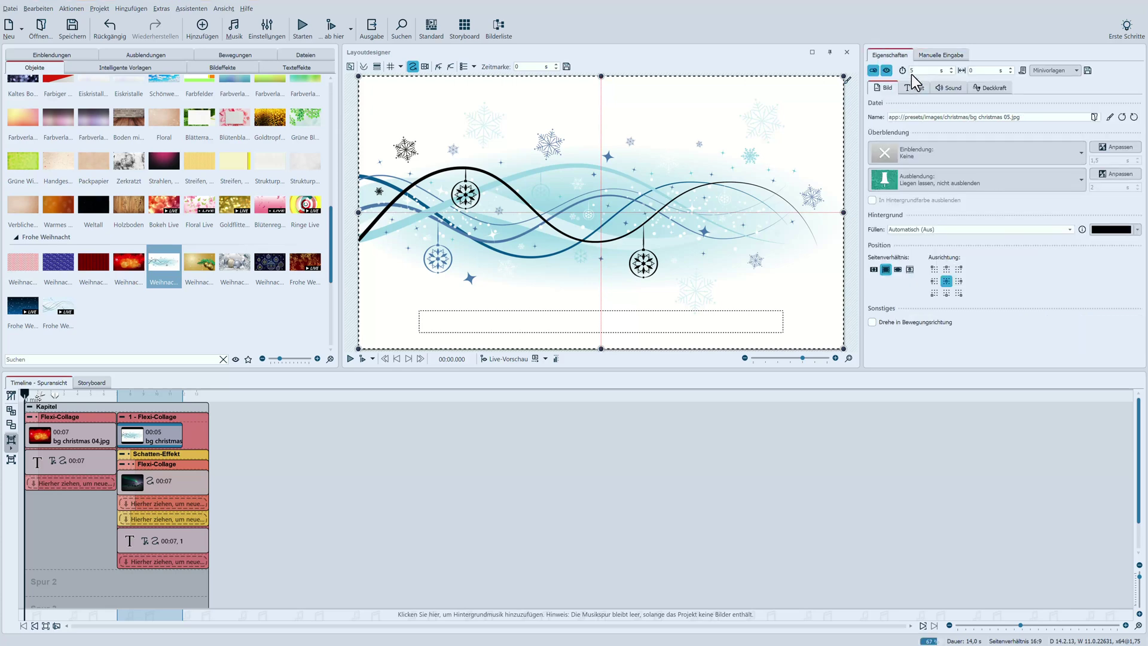
double_click(912, 71)
key(Return)
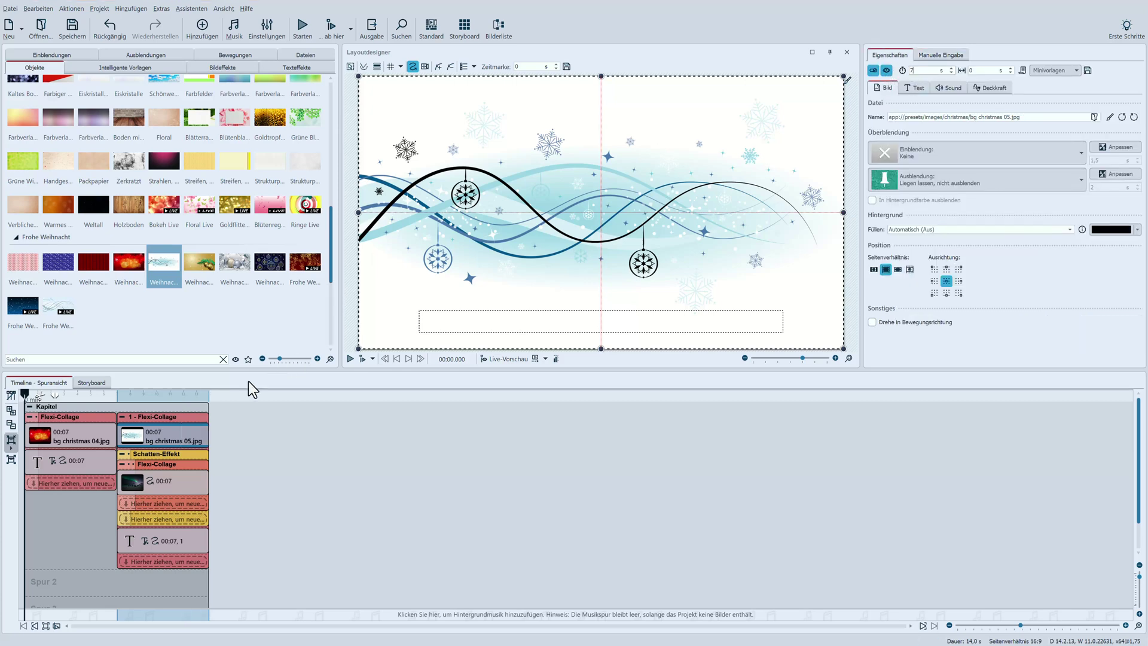
Step: Collapse Flexi-Collage "1" and place it on a separate track above the opening collage, starting at 7 s
click(152, 416)
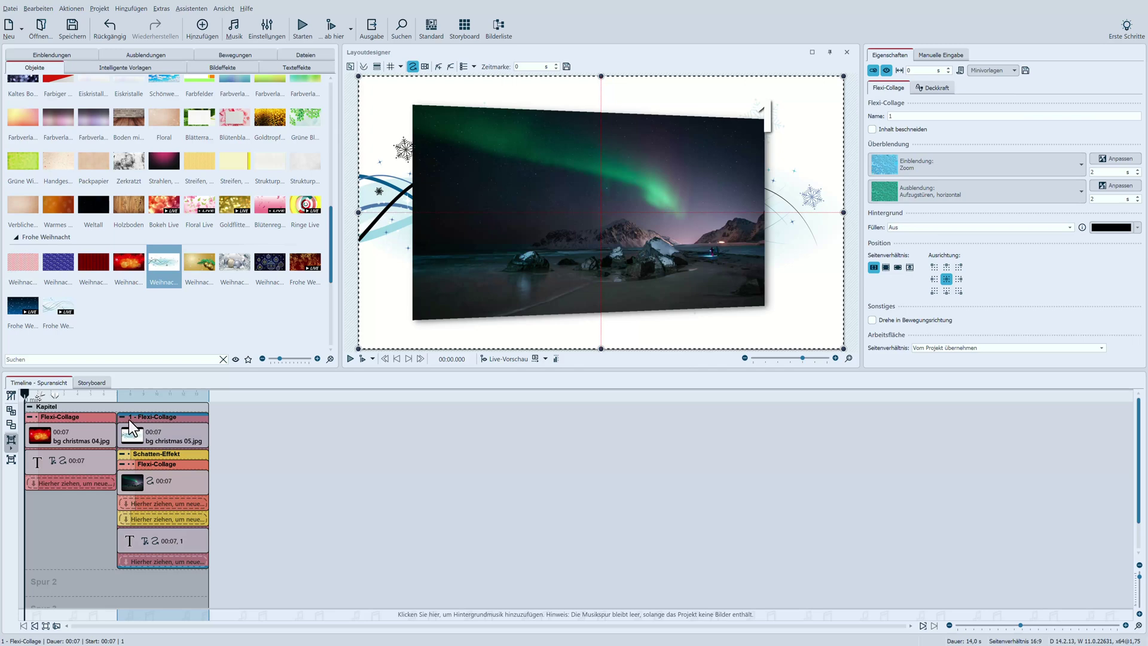
click(122, 417)
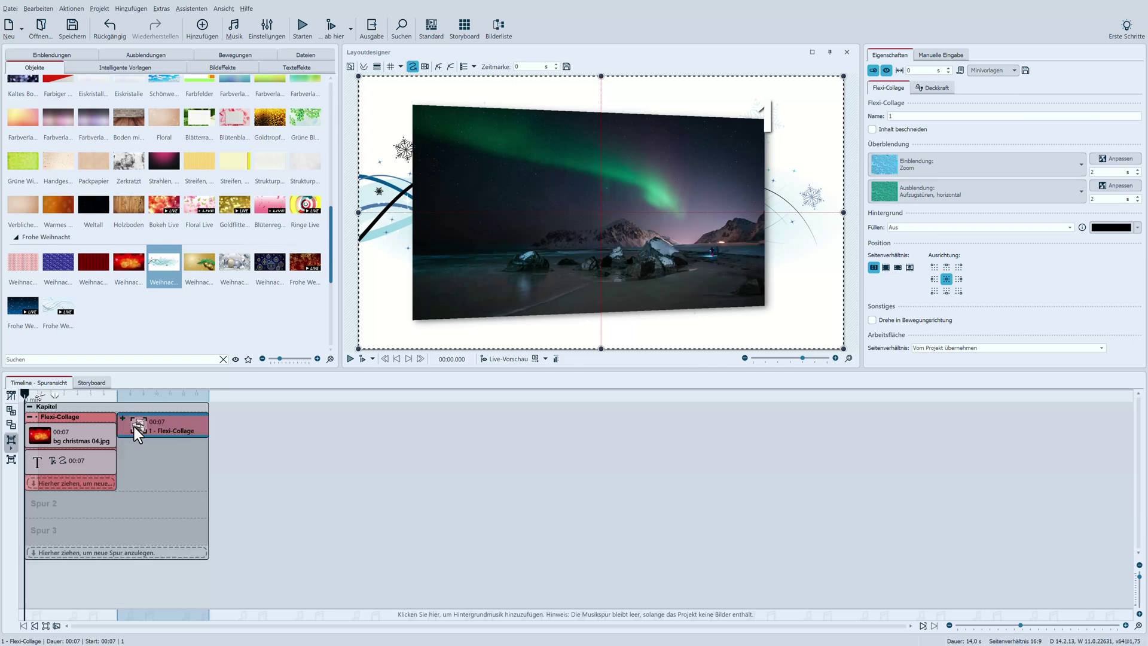
mouse_move(134, 427)
mouse_down()
mouse_move(111, 412)
mouse_move(152, 428)
mouse_up()
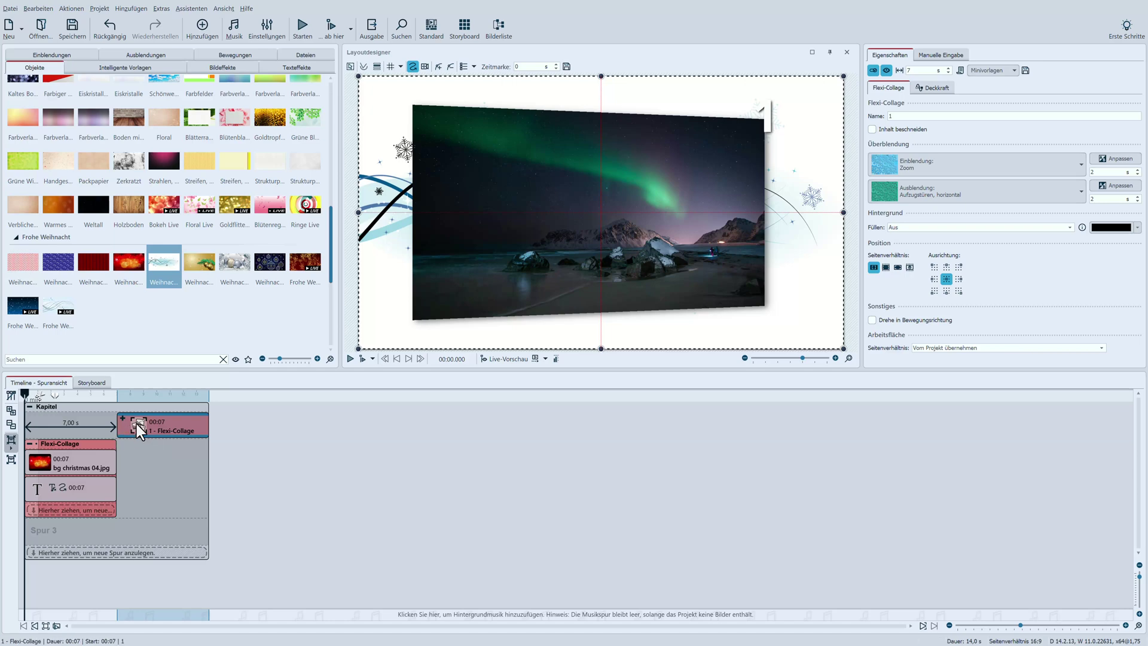
Step: Set the start offset of Flexi-Collage "1" to 5 s so it overlaps the opening collage
click(902, 70)
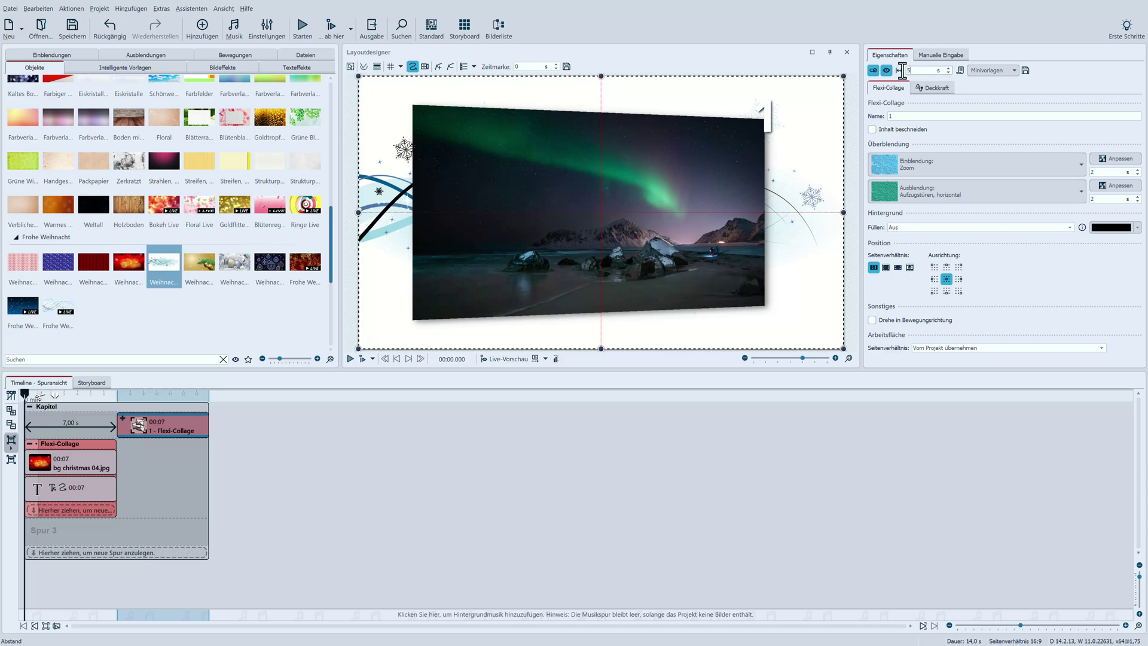
text(5)
key(Return)
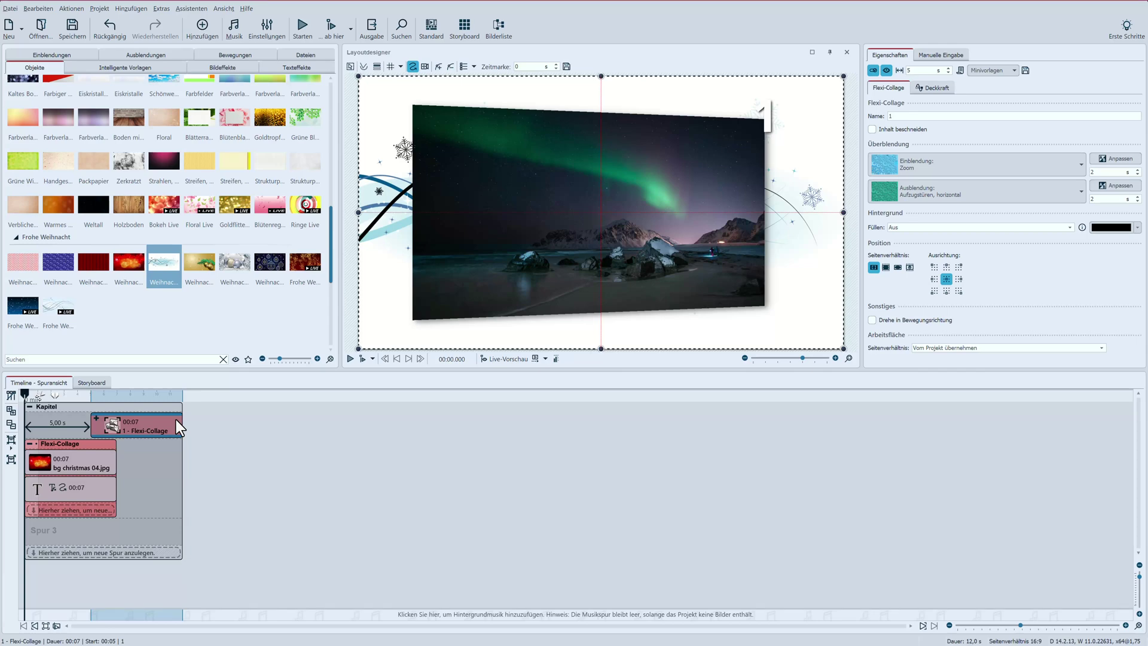
Step: Paste a copy of Flexi-Collage "1" directly behind it and change the copy's name and day-number text to 2
key(ctrl+v)
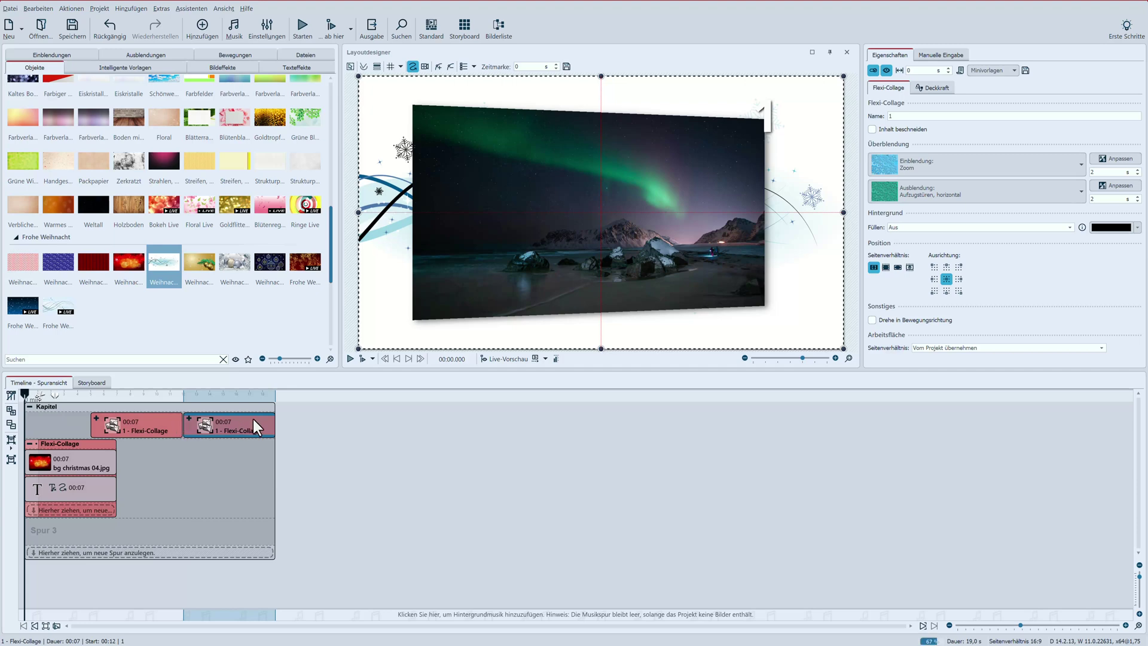
double_click(889, 116)
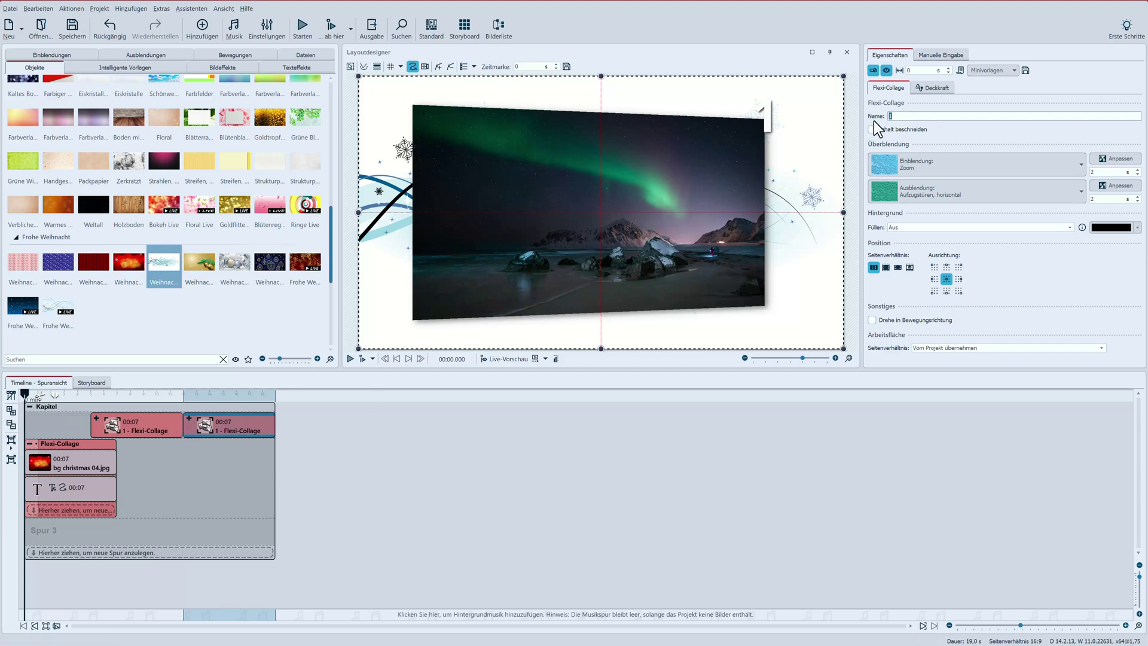
text(2)
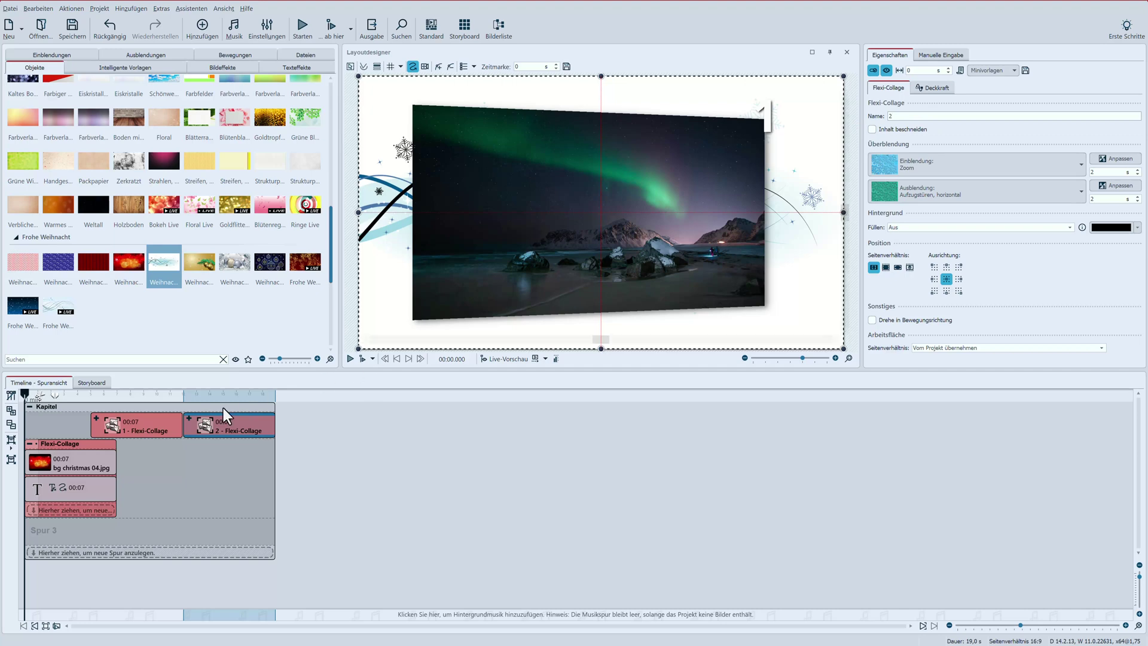
click(189, 418)
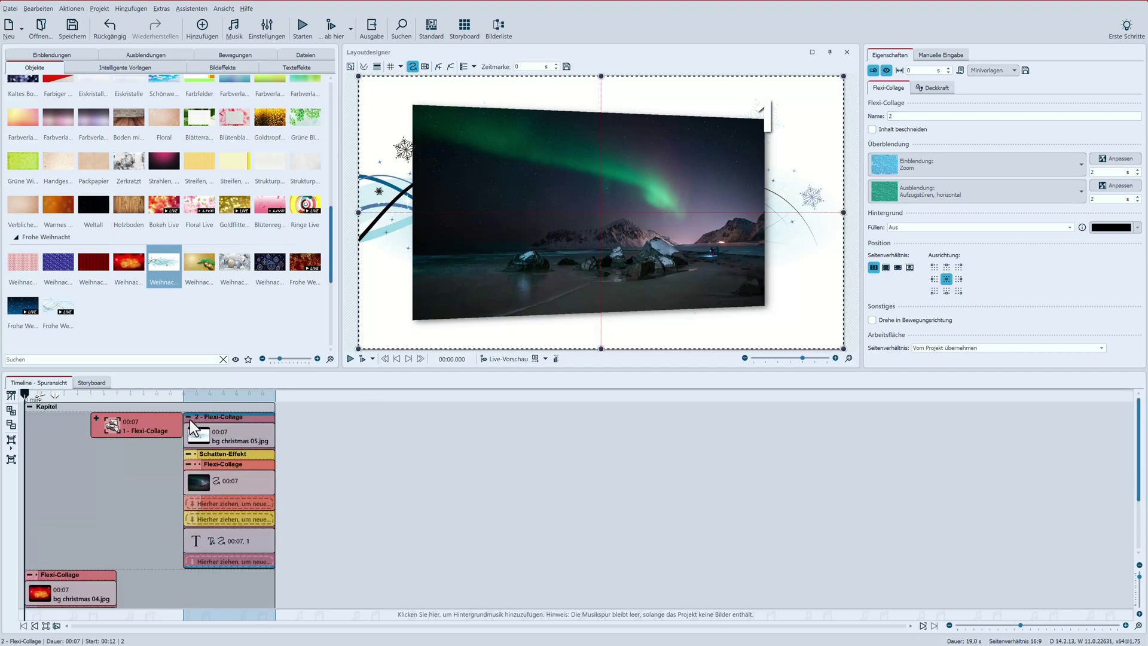
click(236, 544)
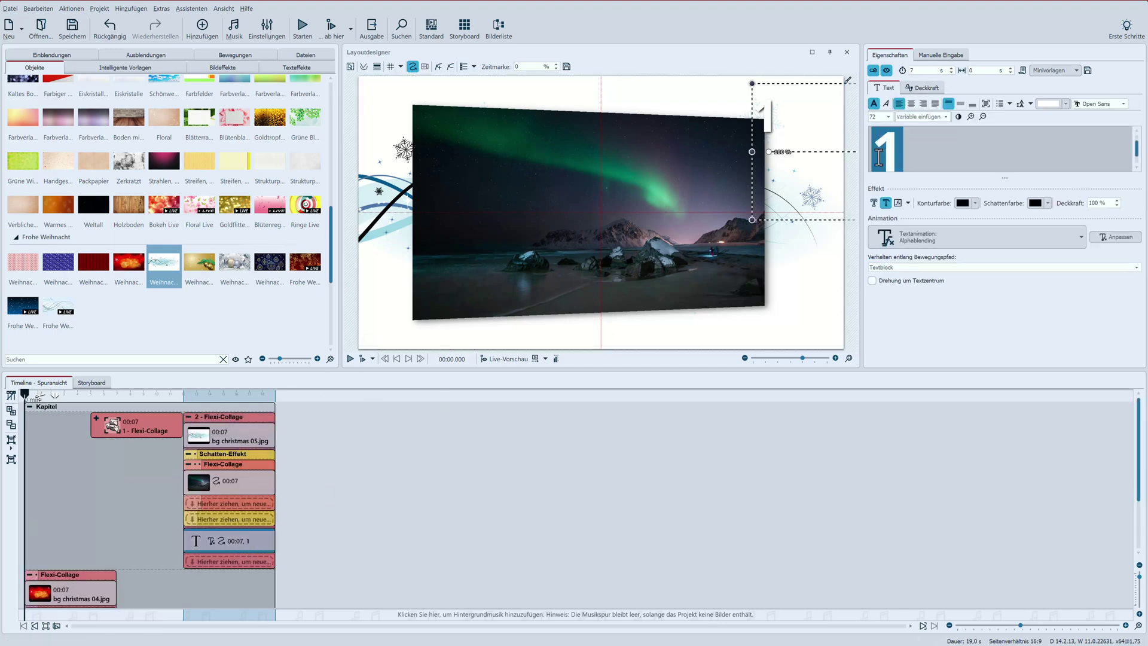
text(2)
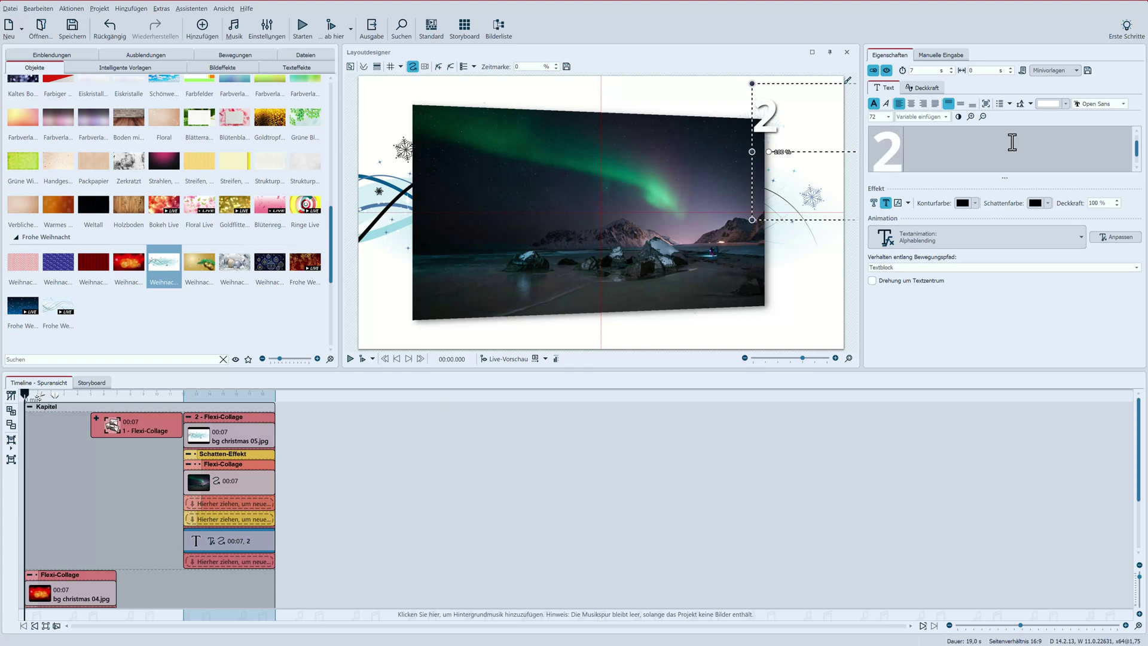
Step: Replace the aurora photo in collage 2's nested Flexi-Collage with the blue-toned photo of red houses below a snowy mountain
click(253, 488)
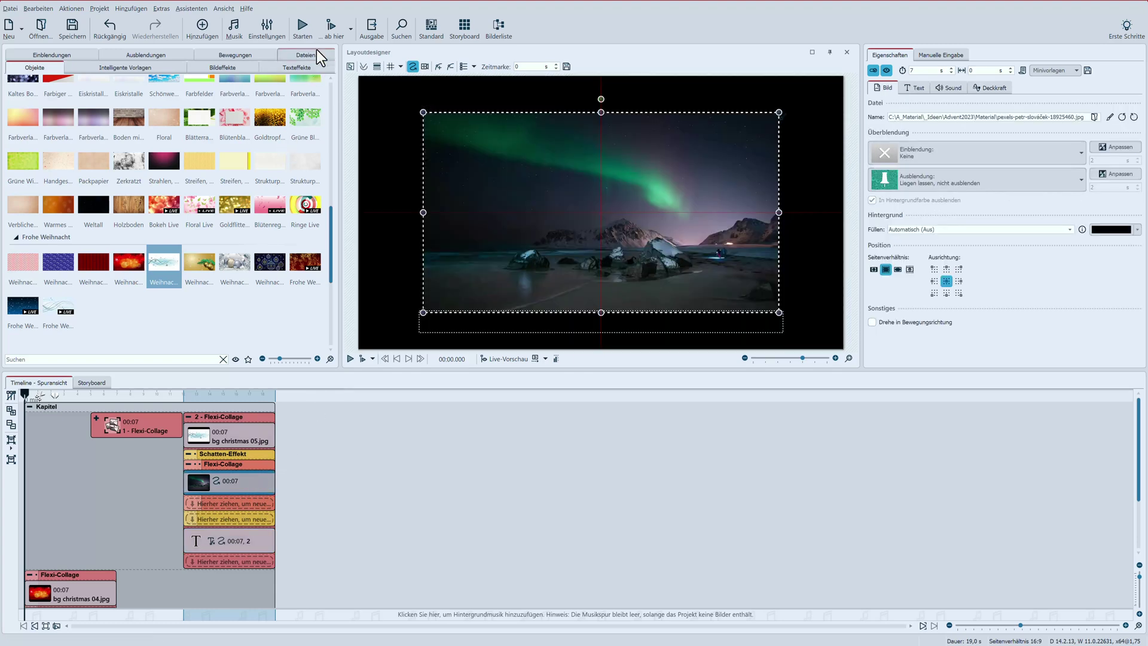
click(315, 51)
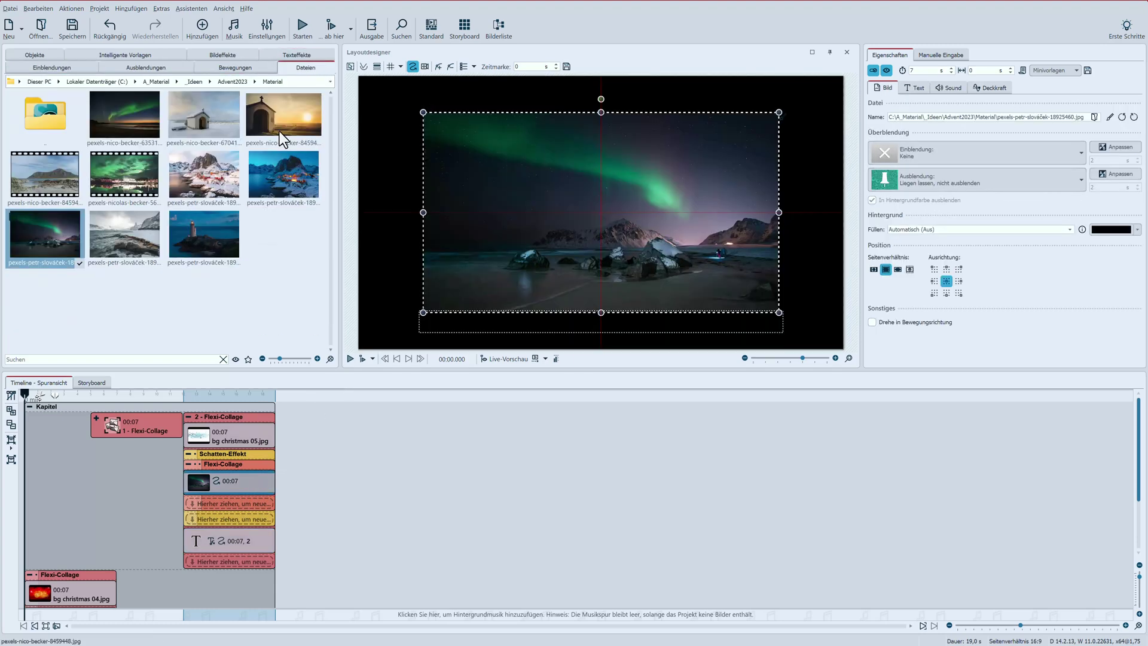
drag(278, 170, 220, 484)
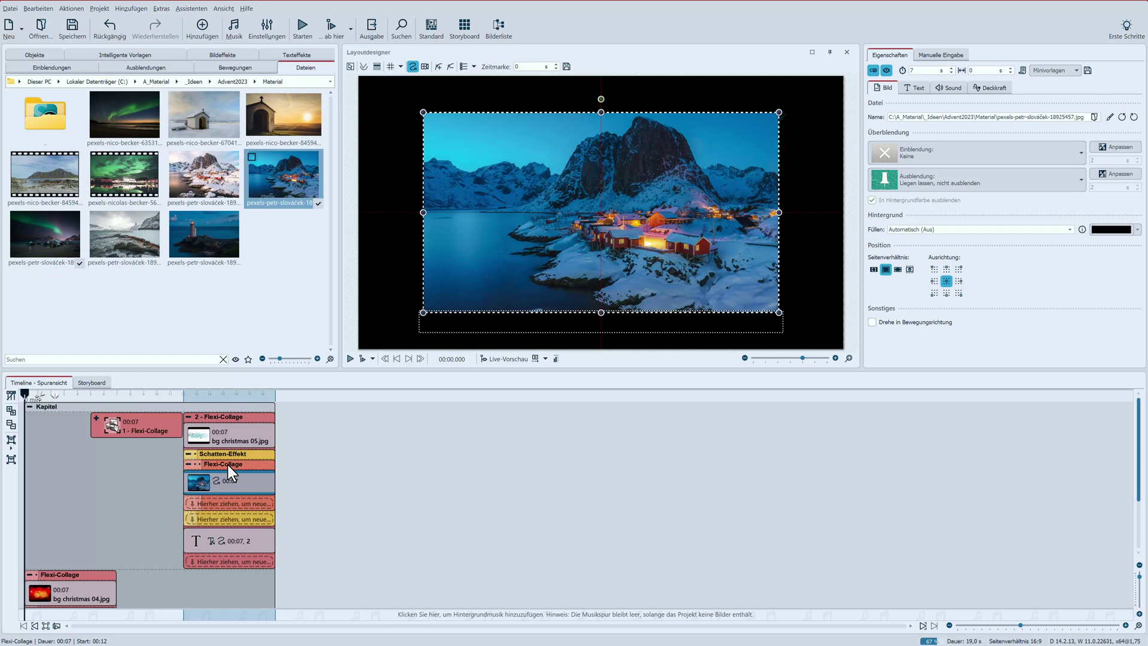
Step: Reverse the motion path of collage 2's nested Flexi-Collage with Umkehren
click(228, 465)
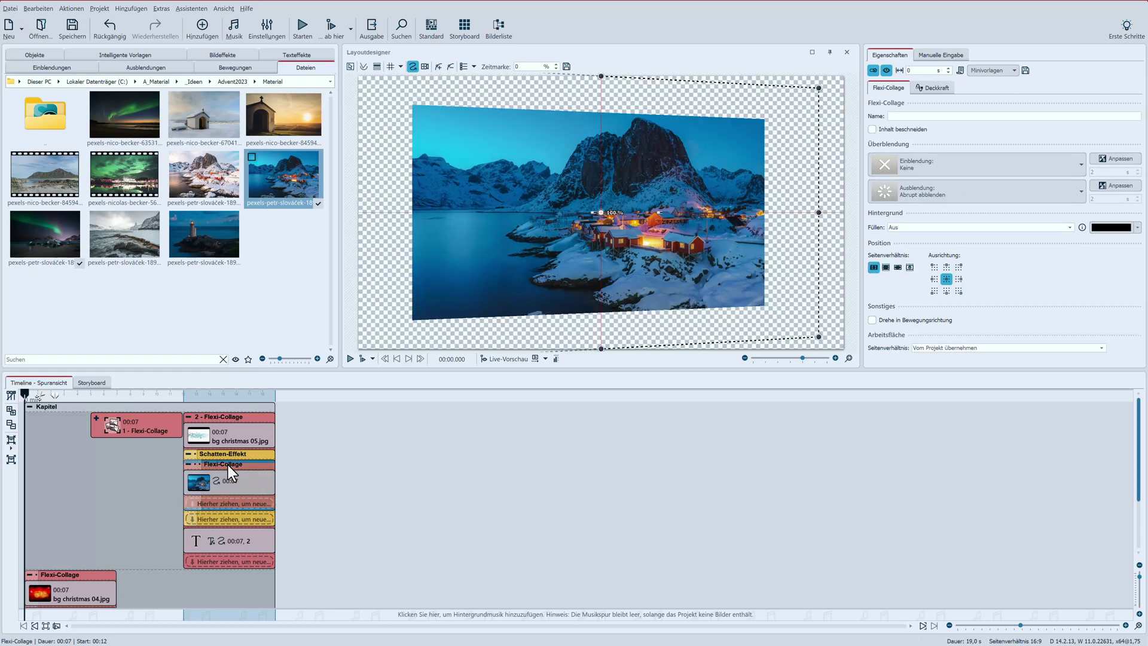
right_click(600, 213)
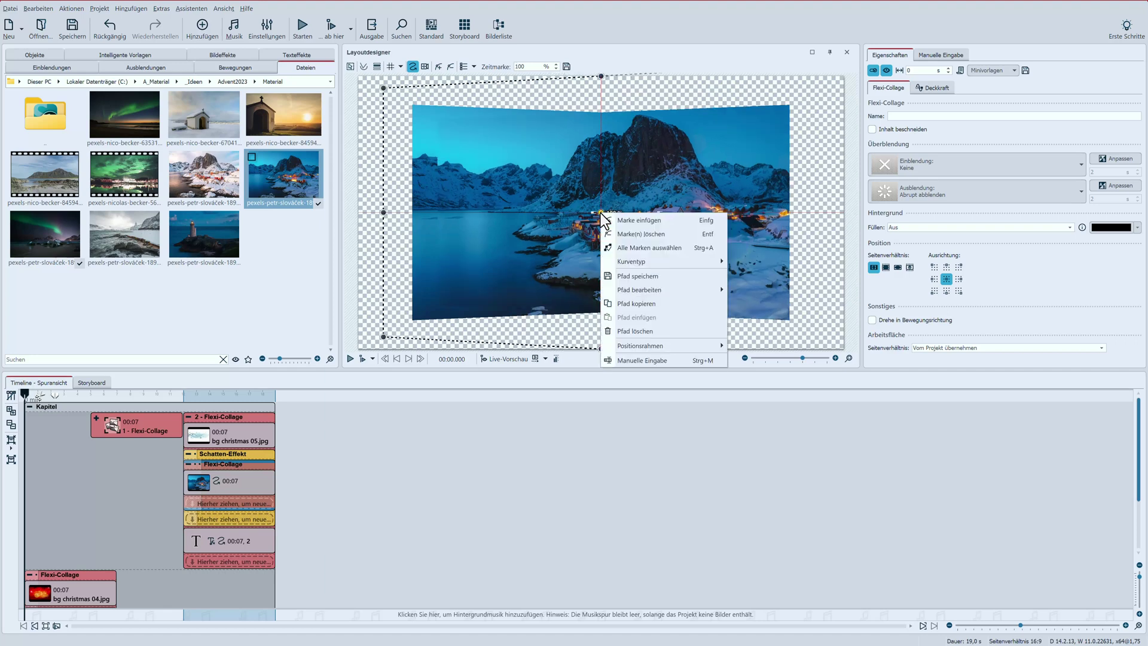
mouse_move(640, 292)
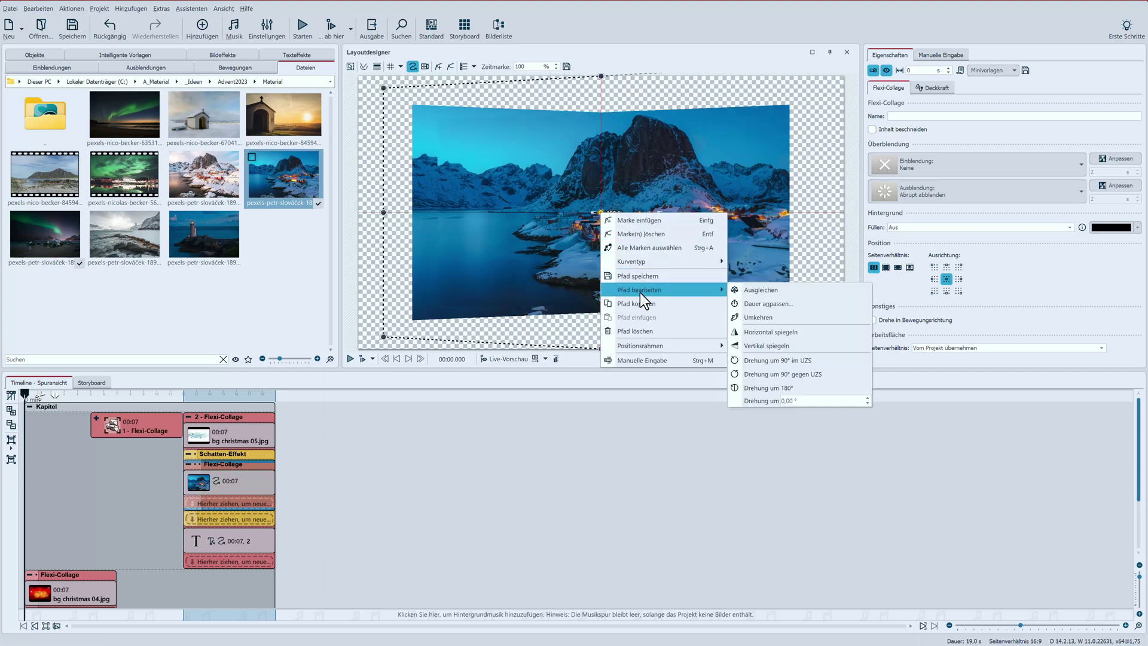
click(773, 317)
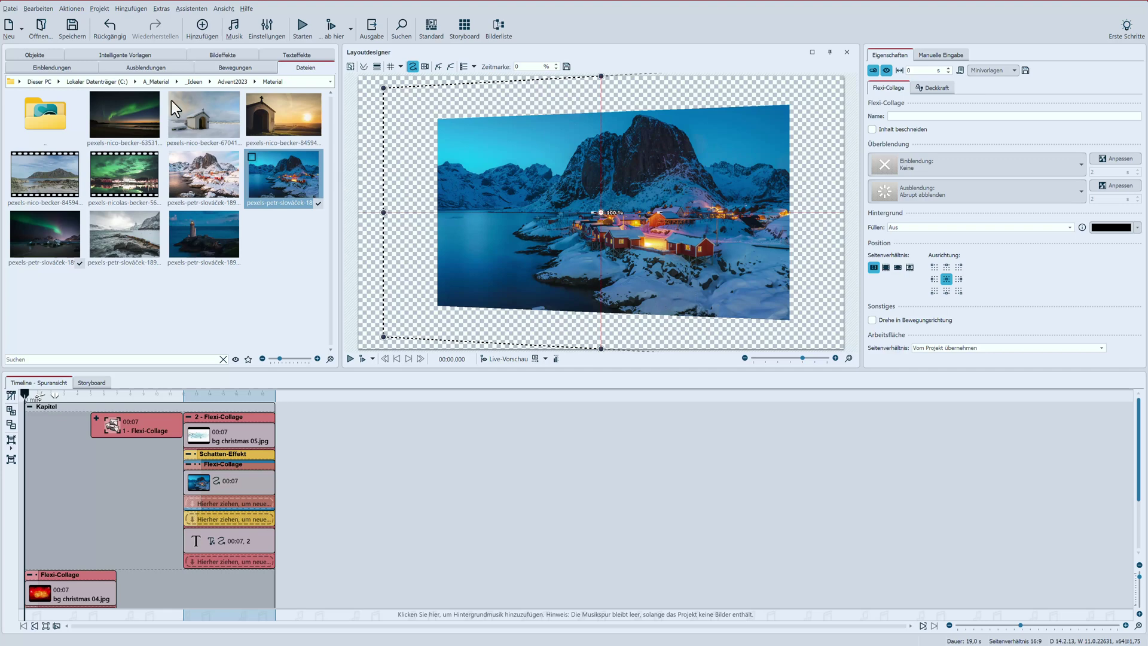
Step: Replace collage 2's background with the dark bauble image "bg christmas 08.jpg", set to 7 s, and delete "bg christmas 05.jpg"
click(42, 54)
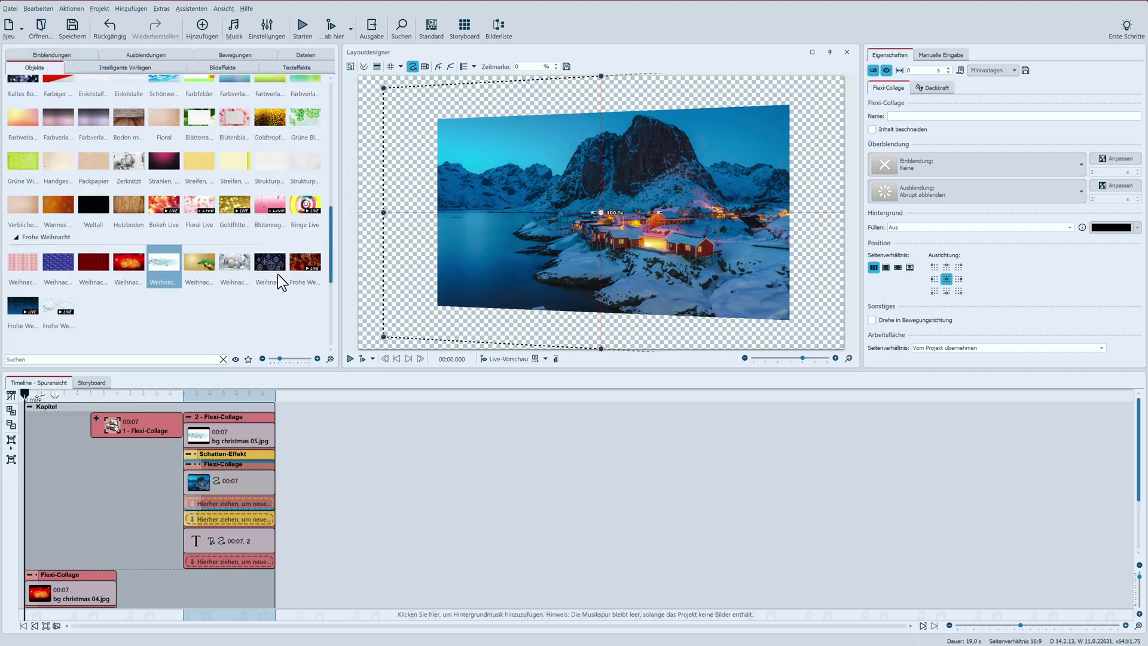
mouse_move(271, 257)
mouse_down()
mouse_move(226, 427)
mouse_move(209, 439)
mouse_up()
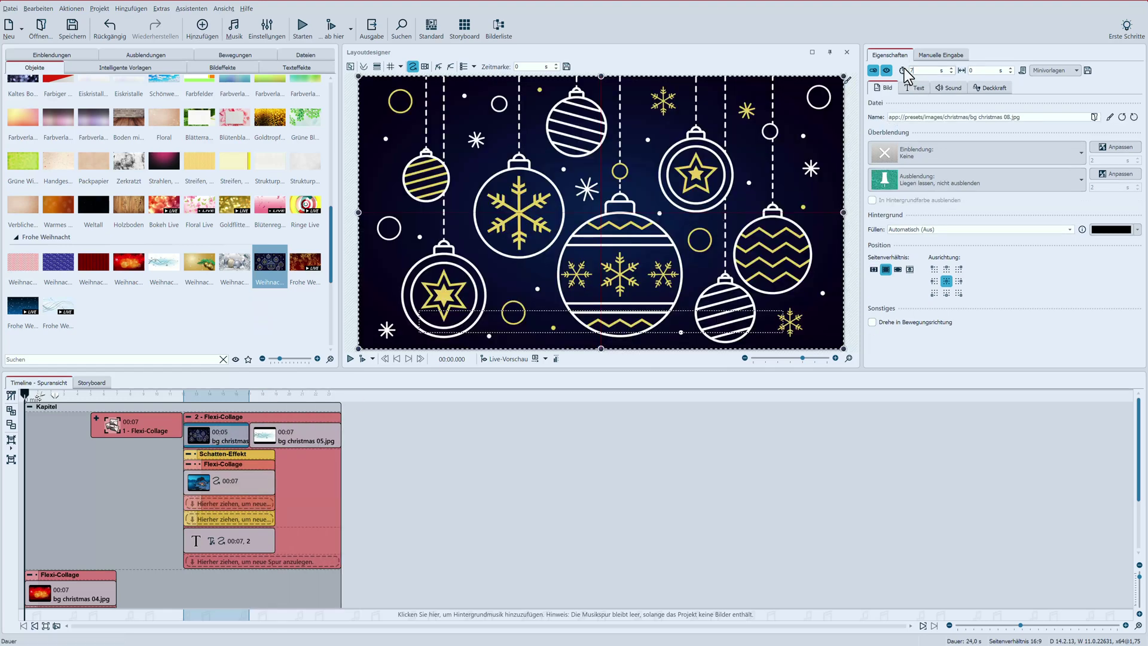
key(Return)
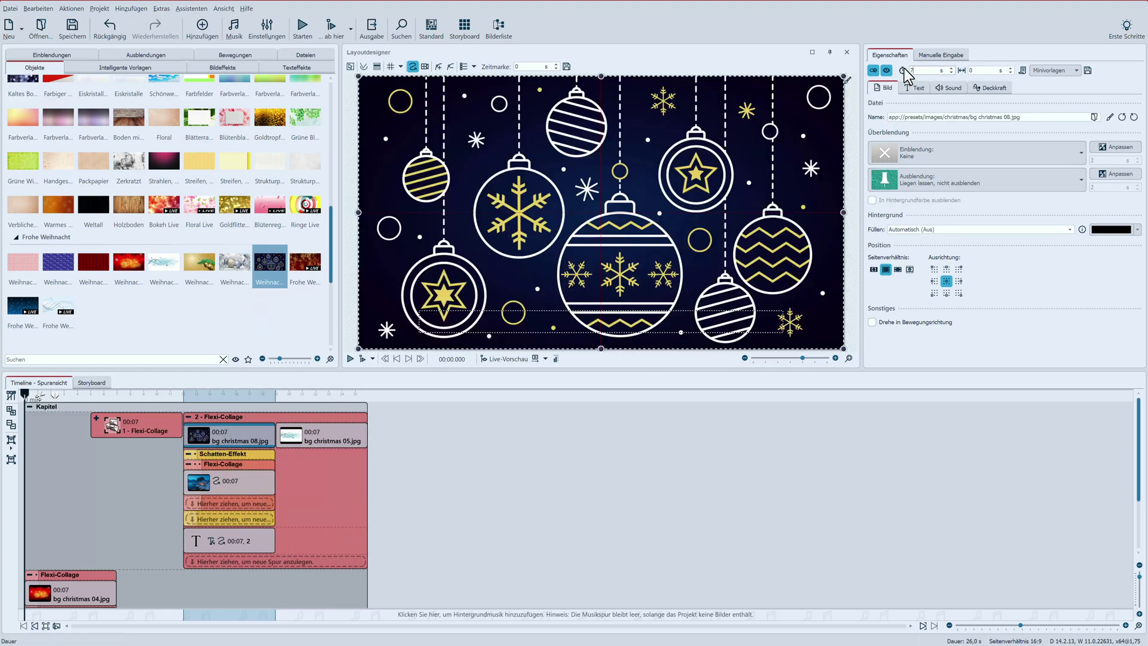
click(298, 429)
key(Delete)
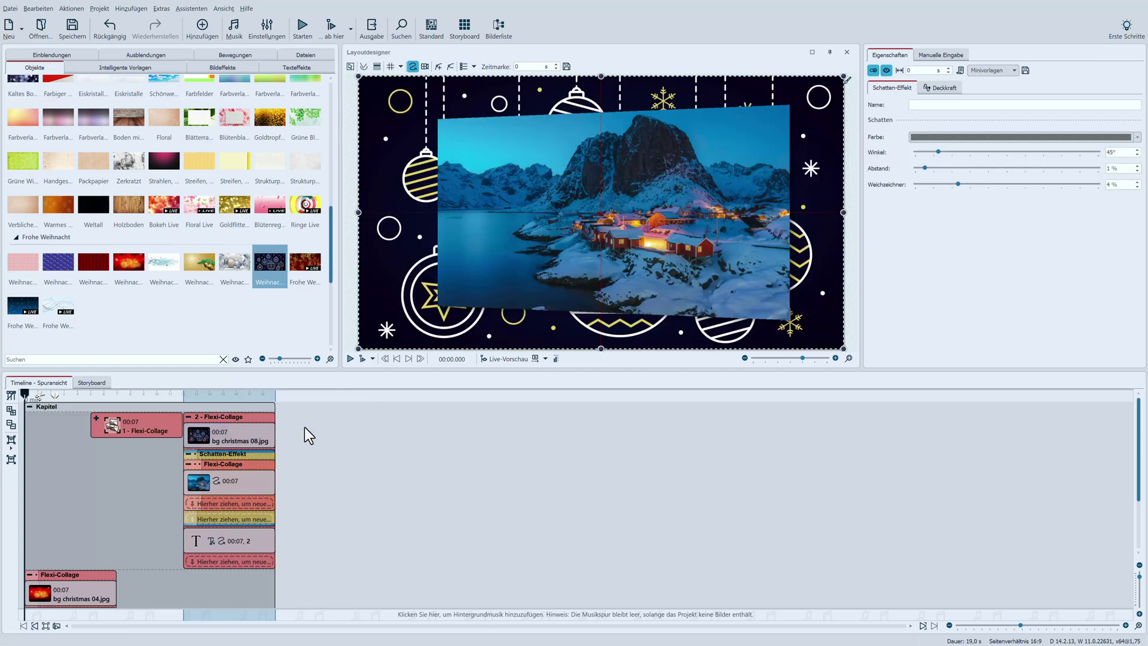
Step: Collapse Flexi-Collage "2", move it to its own track above collage 1, and set its start offset to 10 s
click(188, 418)
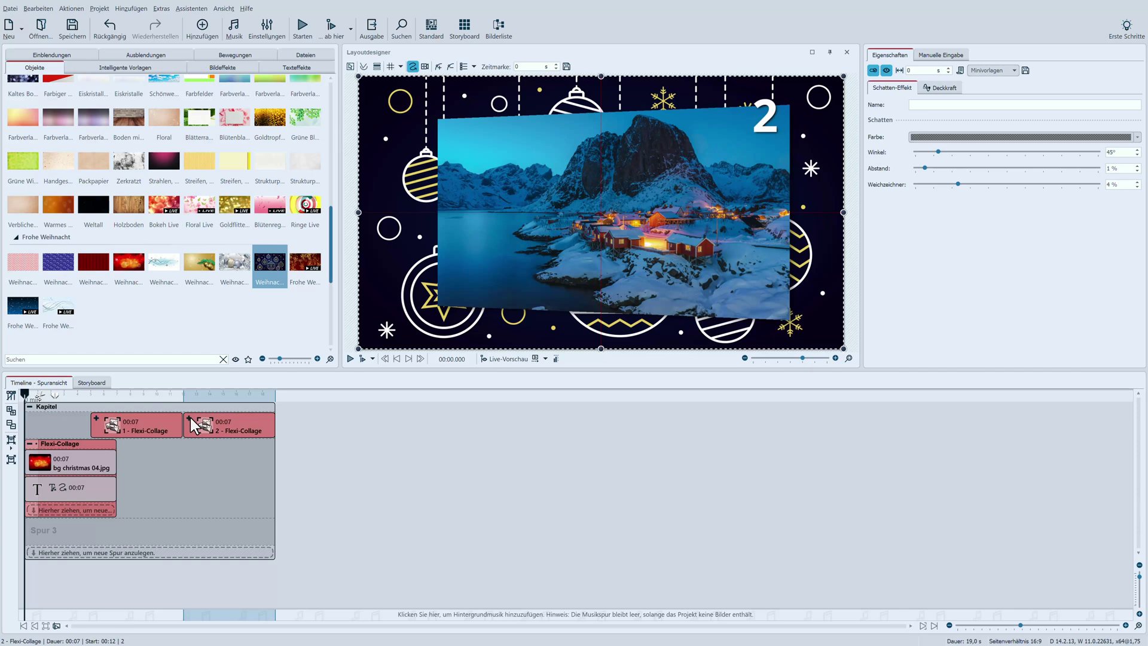
click(208, 427)
drag(190, 415, 185, 421)
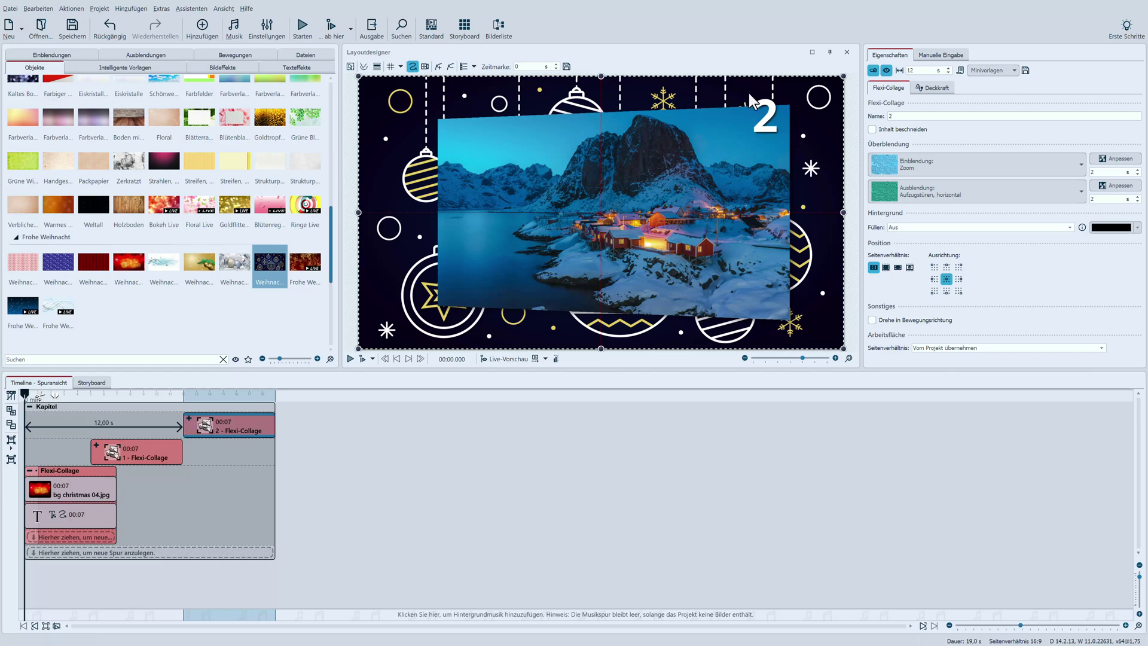
double_click(914, 70)
text(10)
key(Return)
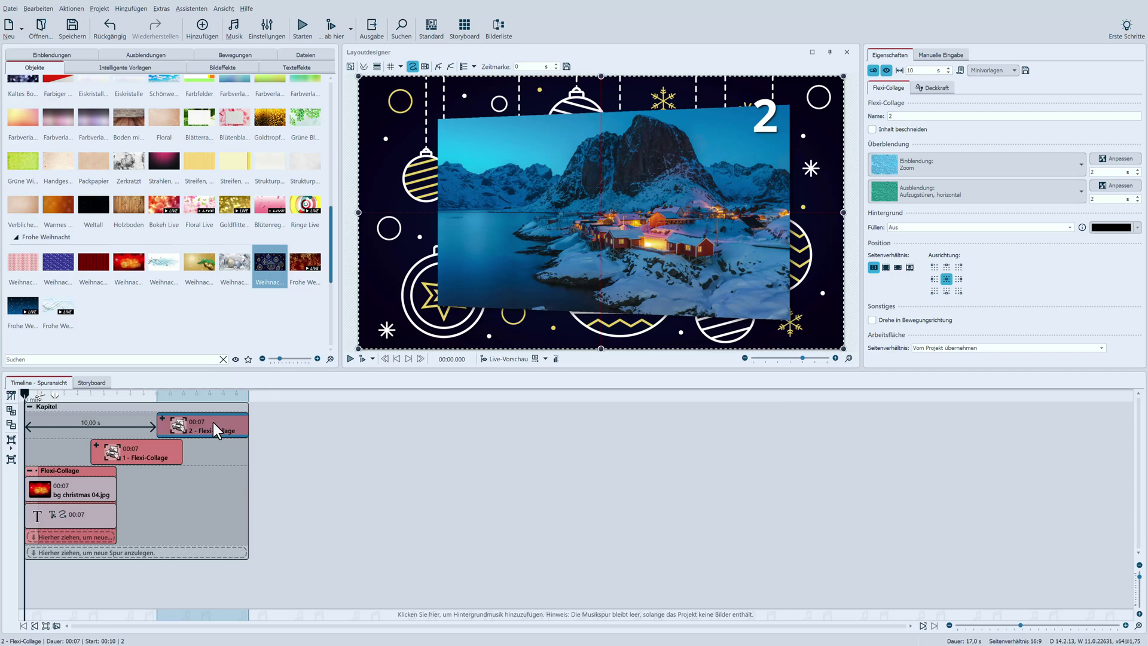
Step: Paste a copy of Flexi-Collage "2" directly behind it and change the copy's name and day-number text to 3
key(ctrl+v)
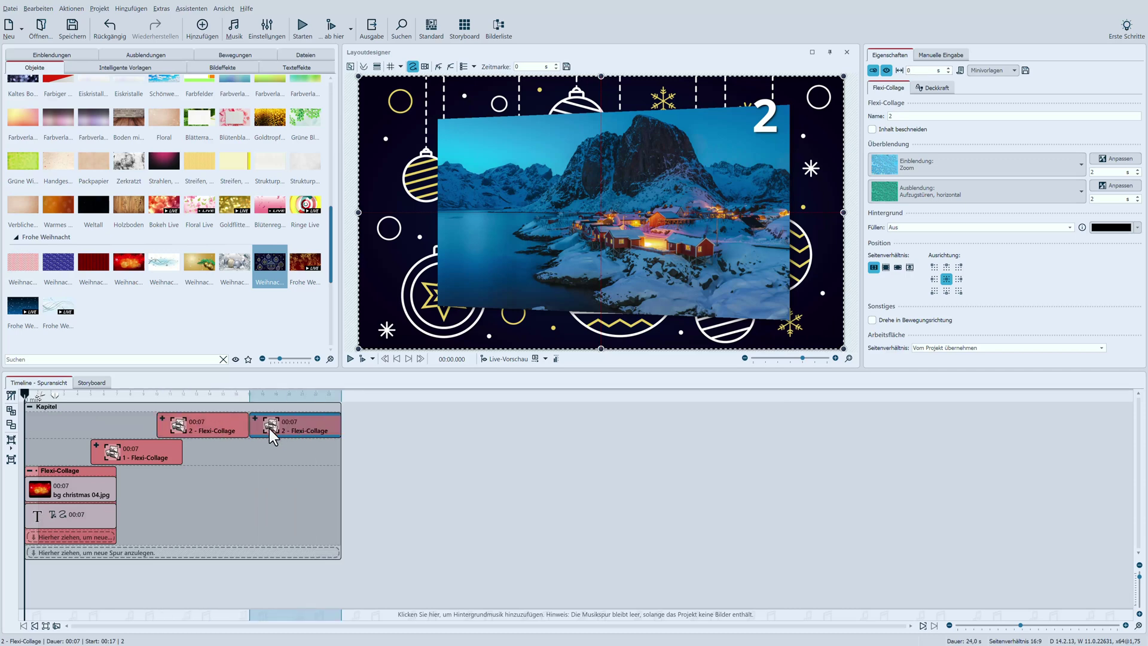
double_click(897, 116)
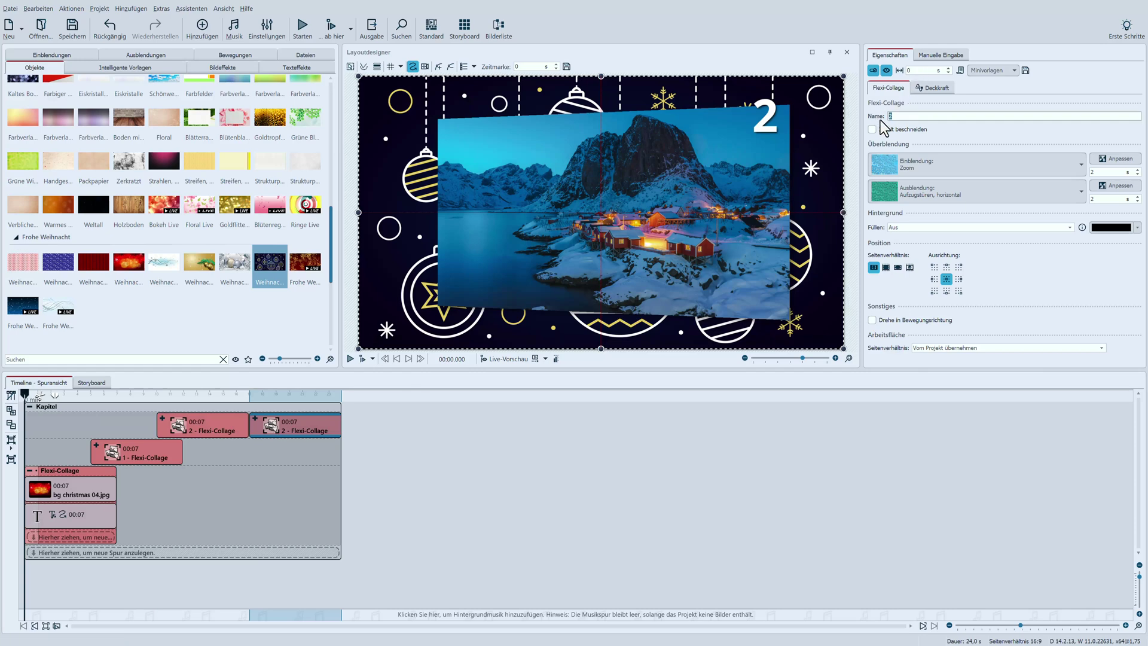
click(255, 418)
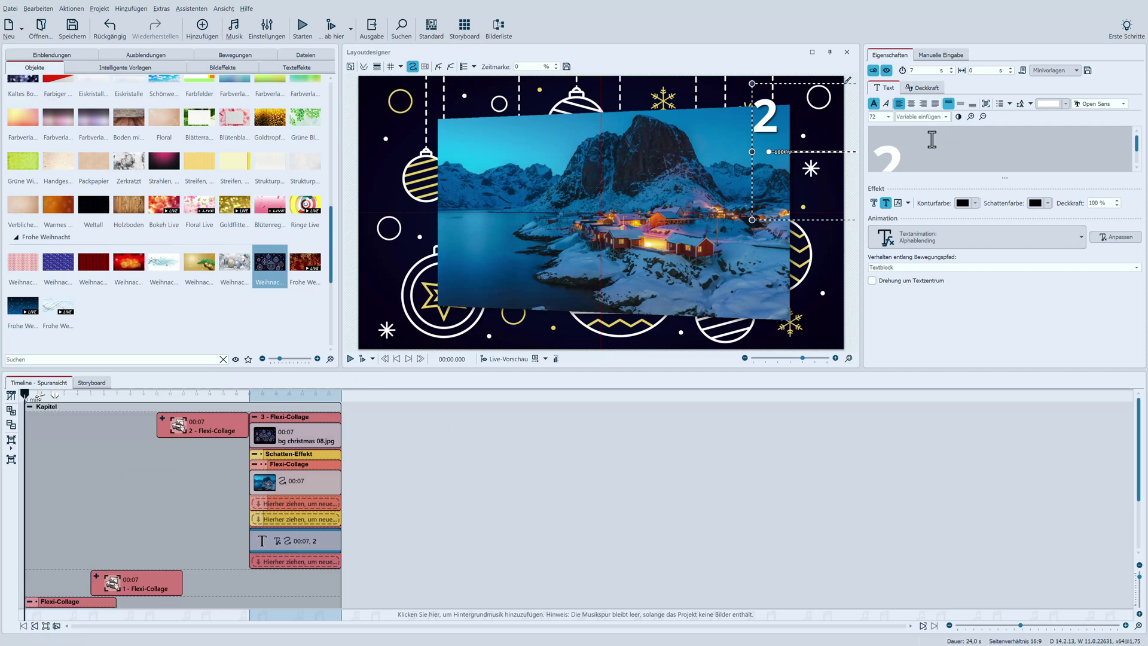
drag(904, 161, 861, 174)
text(3)
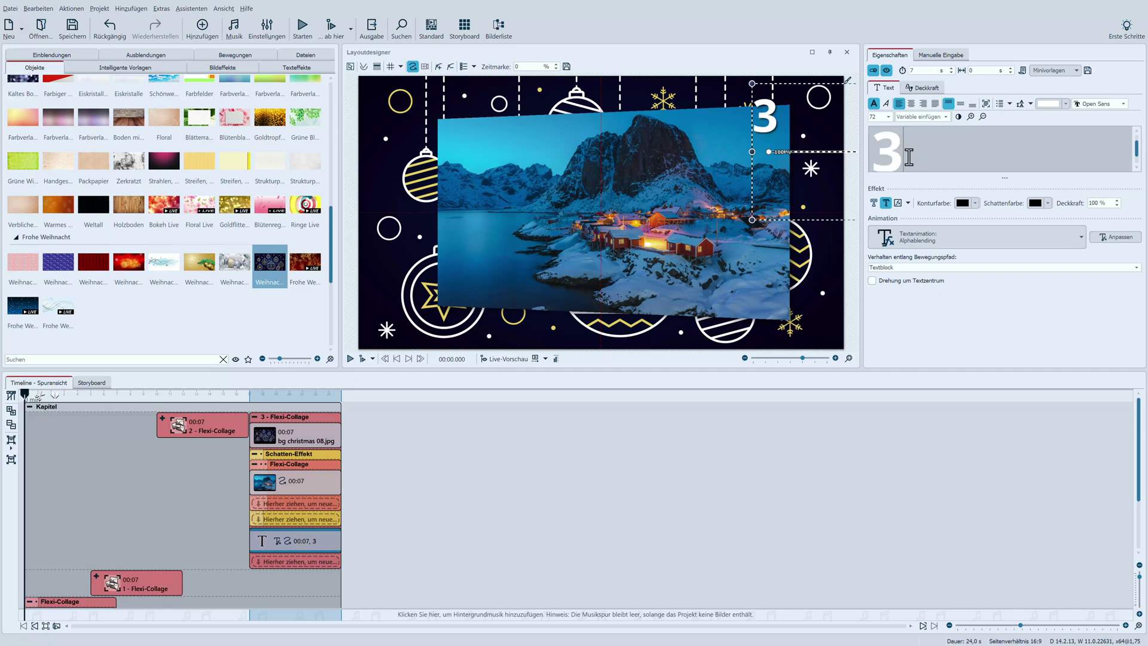
Step: Insert the green northern lights harbour video into collage 3's nested Flexi-Collage and delete the mountain village photo
click(320, 487)
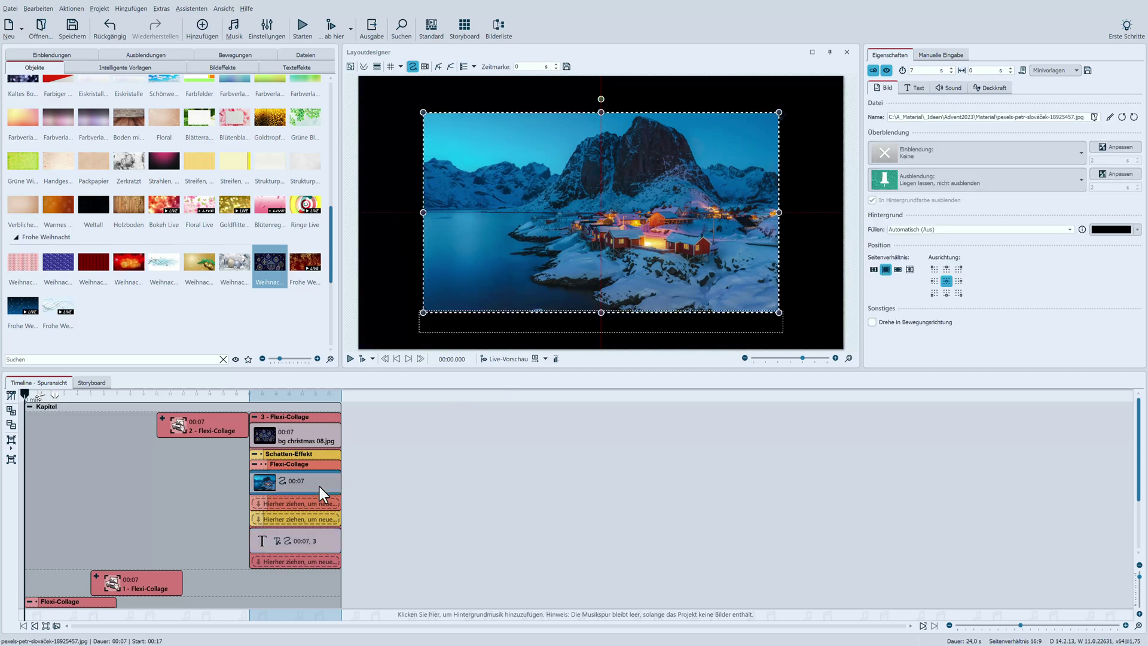
click(299, 53)
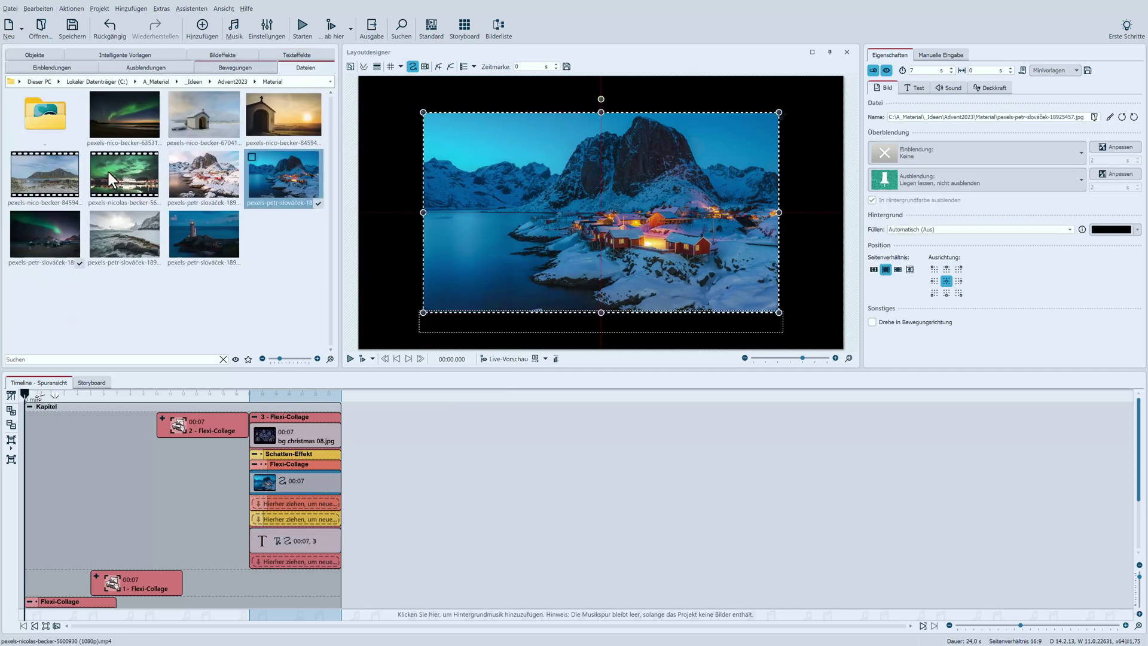
mouse_move(107, 170)
mouse_down()
mouse_move(292, 450)
mouse_move(275, 485)
mouse_up()
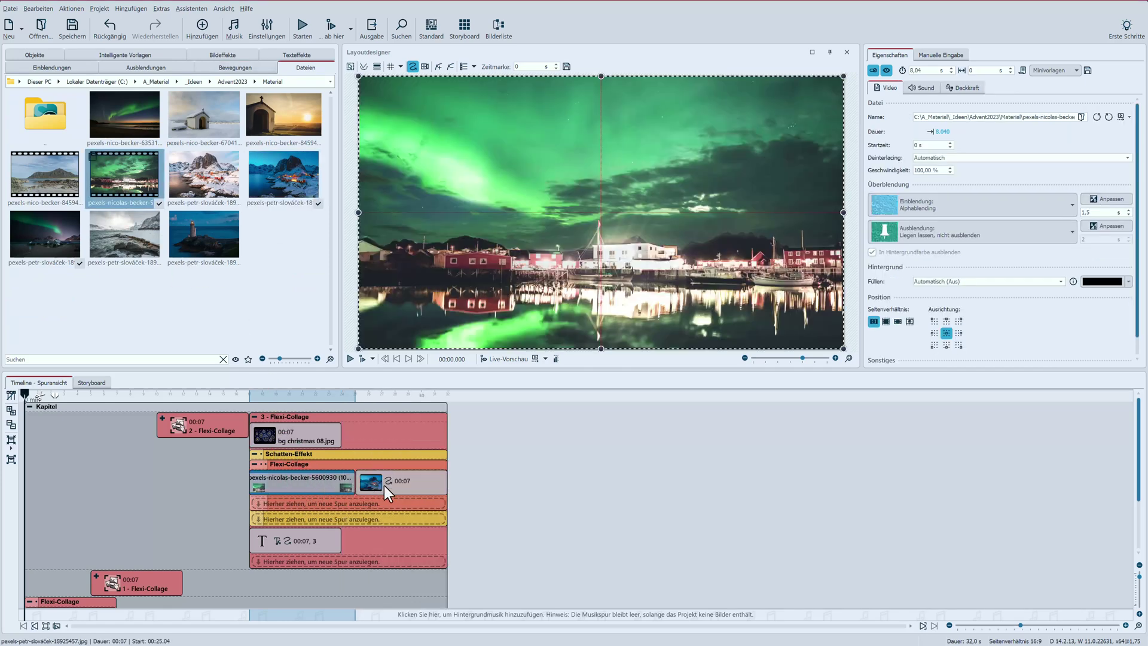
click(384, 485)
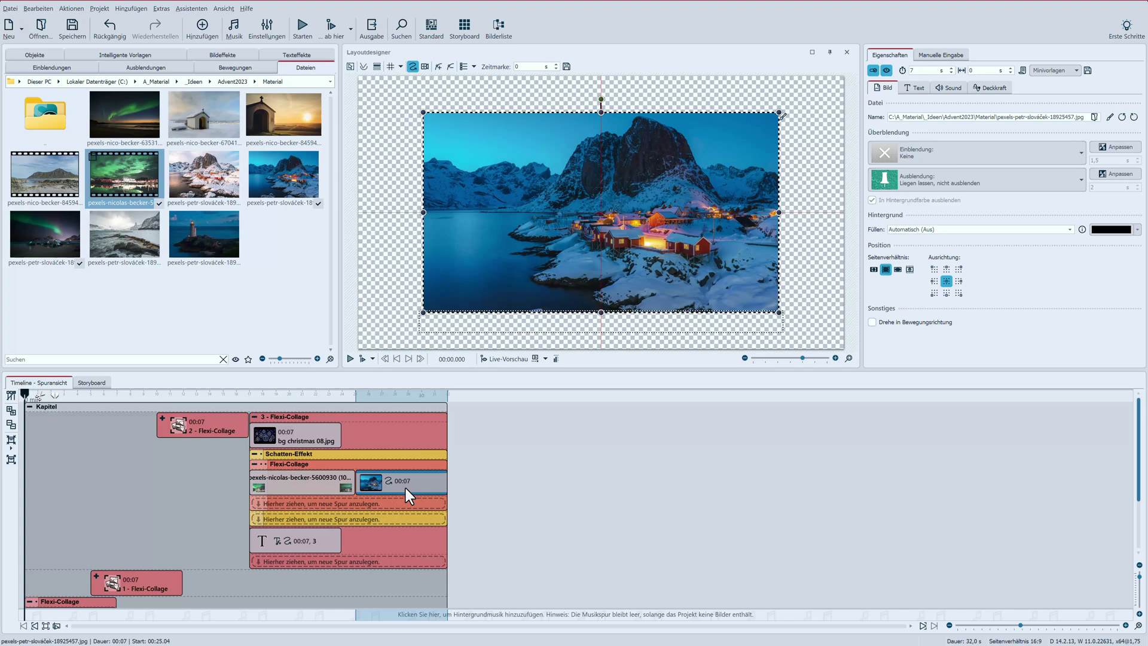
key(Delete)
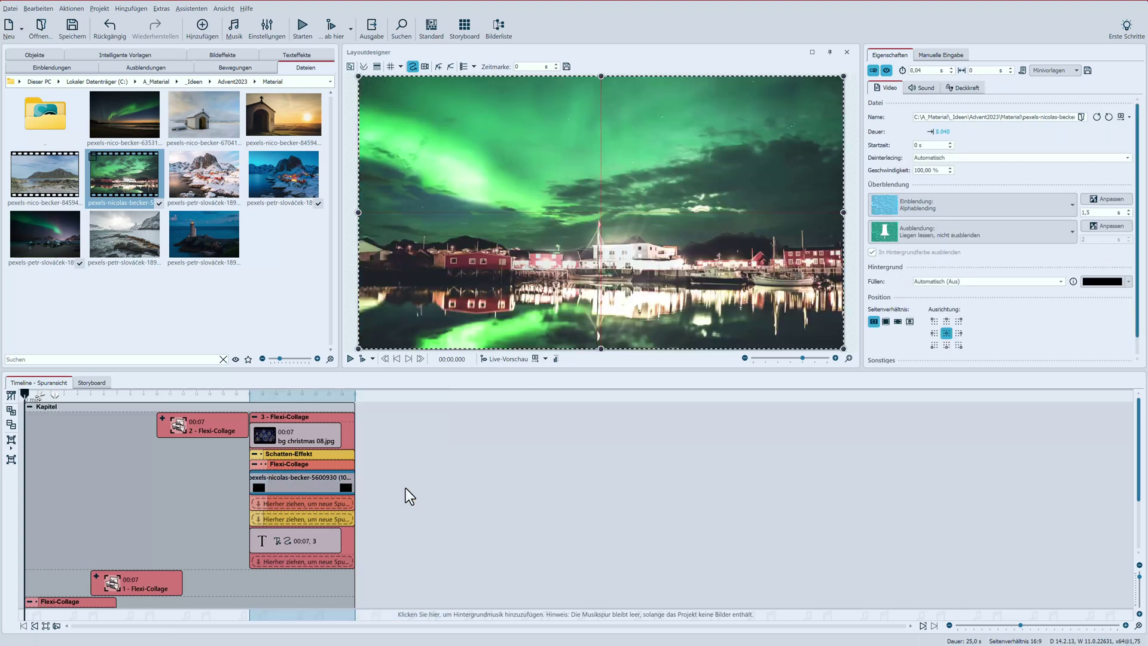
Step: Set the harbour video's Einblendung to "Keine" and shorten the clip to 7 s
click(915, 204)
click(885, 235)
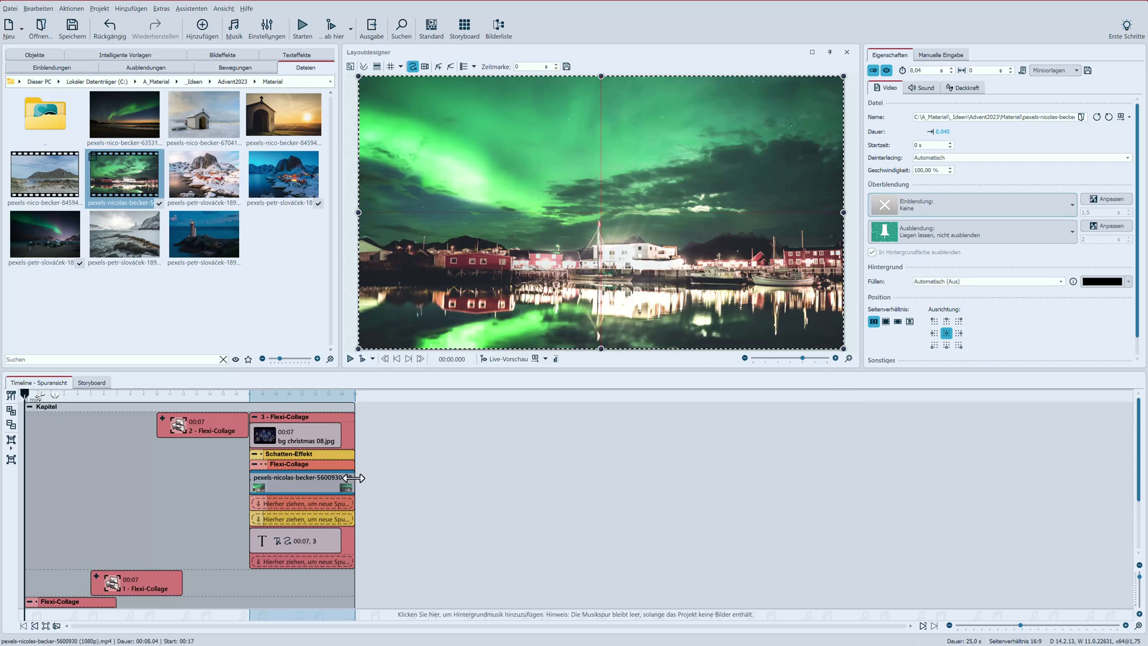
drag(354, 478, 341, 481)
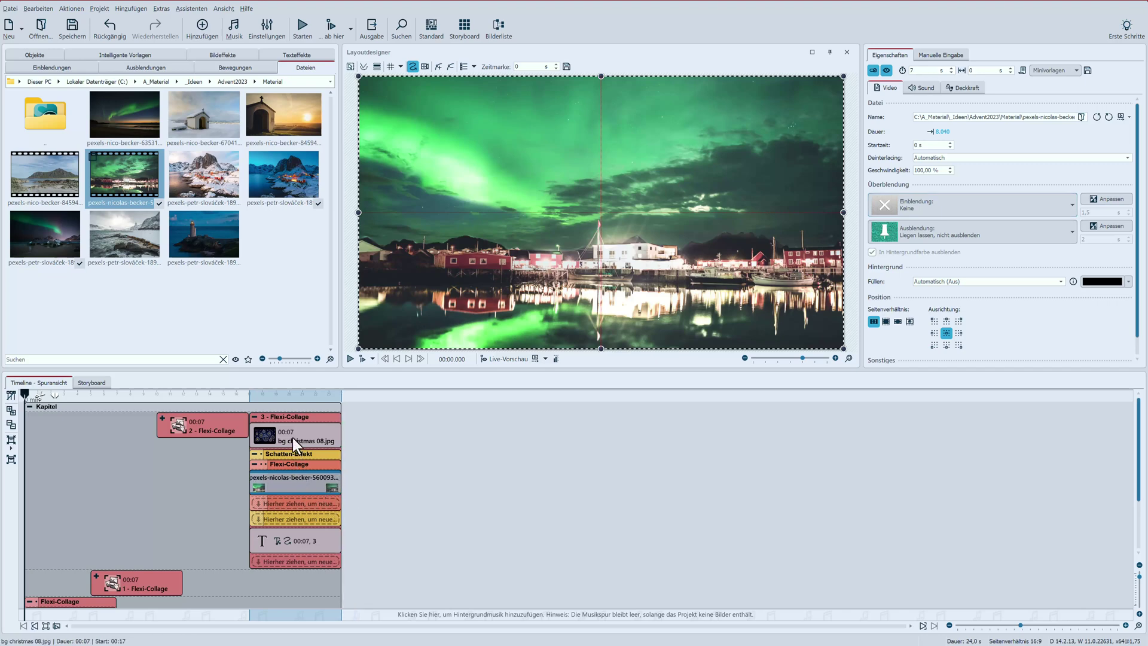
Step: Replace collage 3's background "bg christmas 08.jpg" with the golden image "bg christmas 06.jpg" at 7 s
click(23, 55)
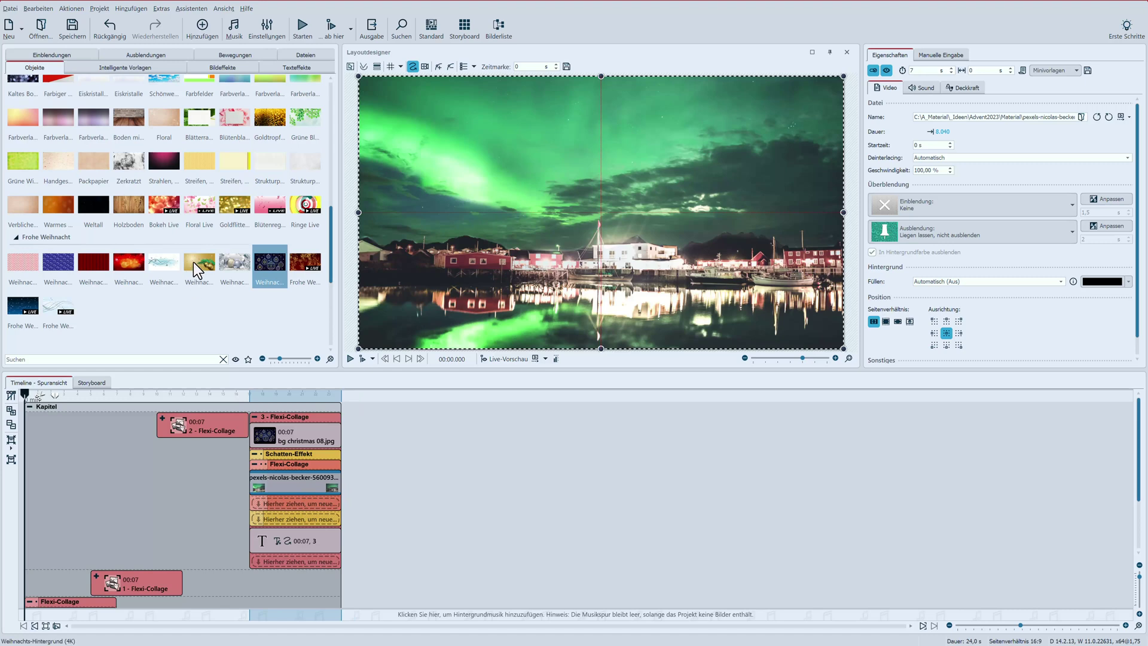
drag(193, 262, 367, 431)
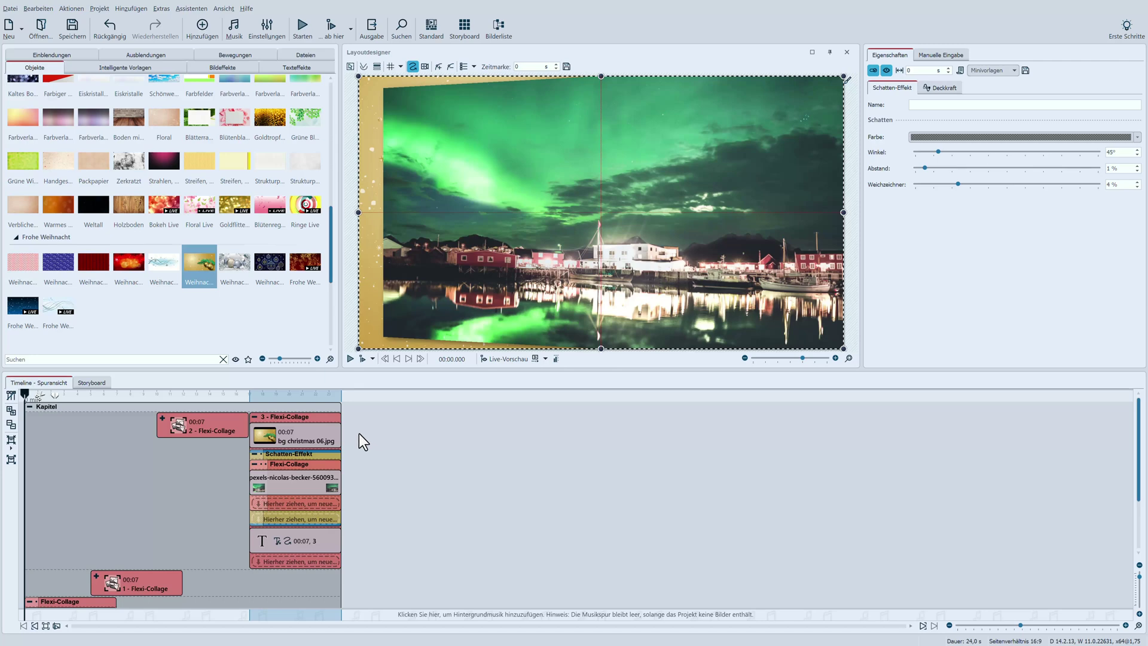
Step: Scale down the harbour video inside collage 3's nested Flexi-Collage and centre it, leaving a margin on all sides
click(292, 478)
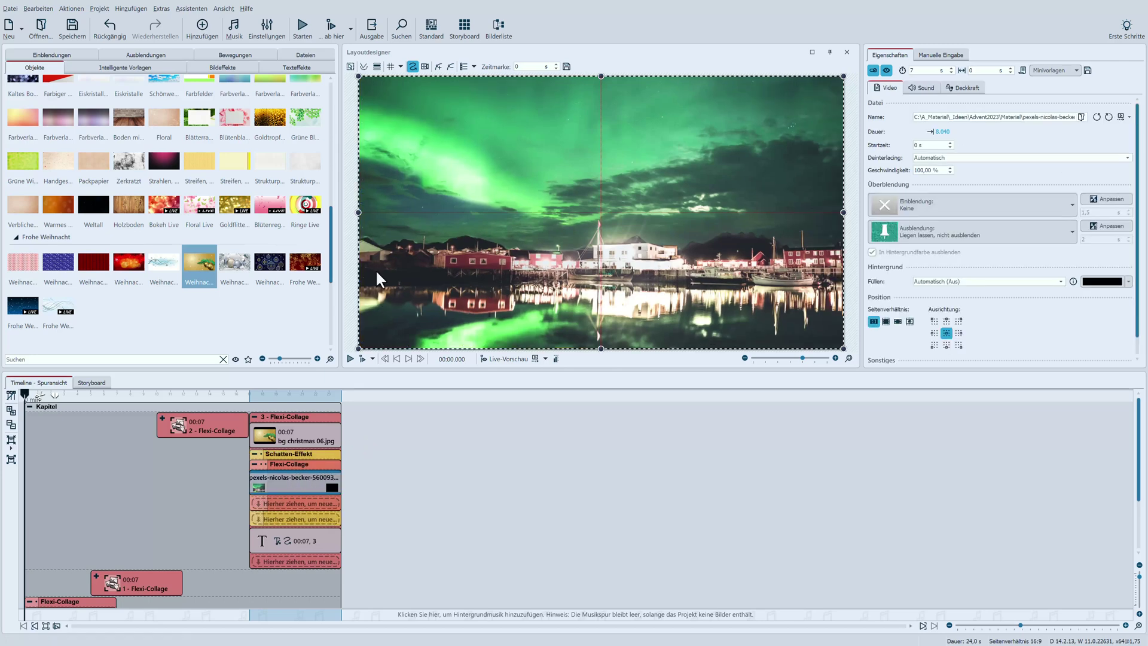
drag(360, 78, 448, 123)
drag(639, 254, 606, 232)
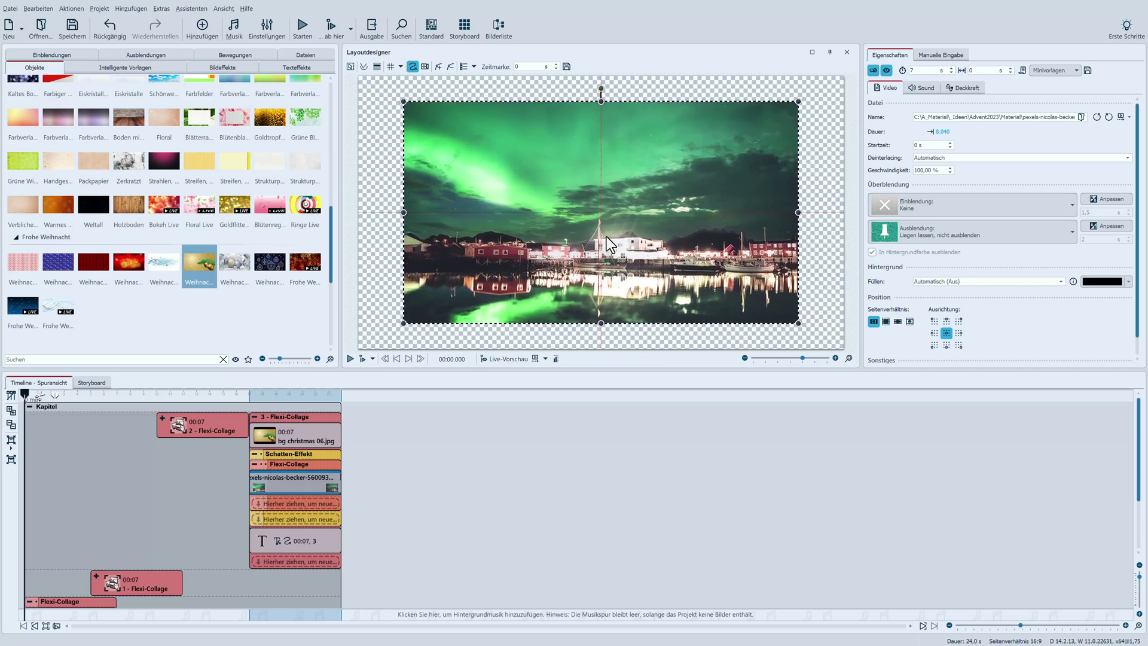
Step: Collapse Flexi-Collage "3" on the timeline and set its start offset to 15 s
click(290, 455)
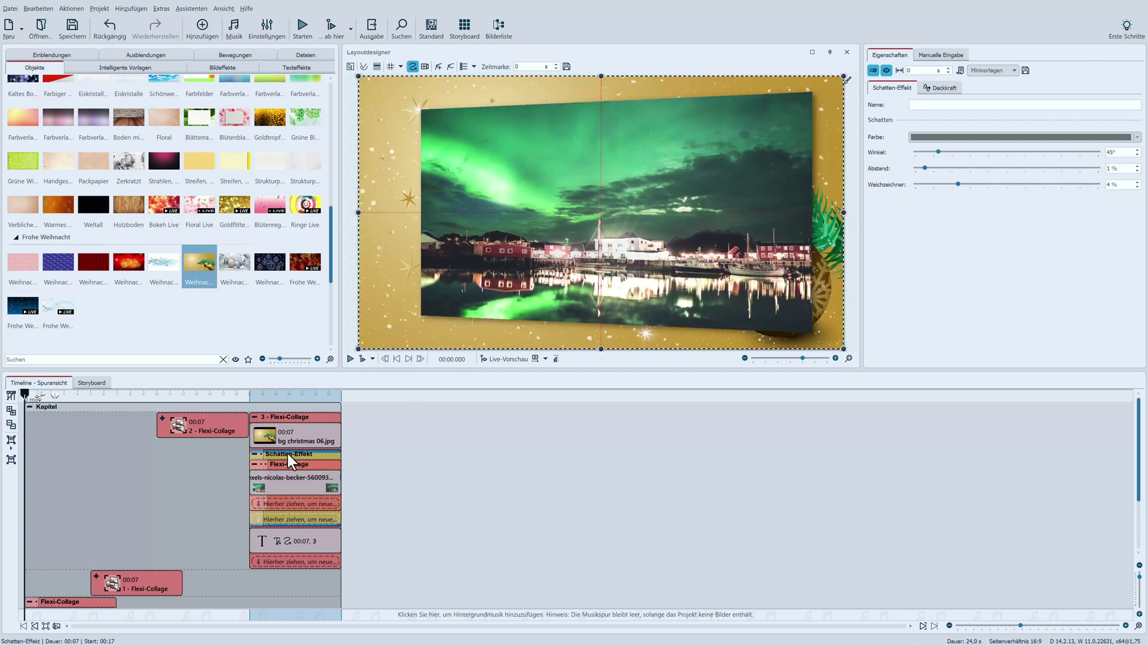
click(253, 416)
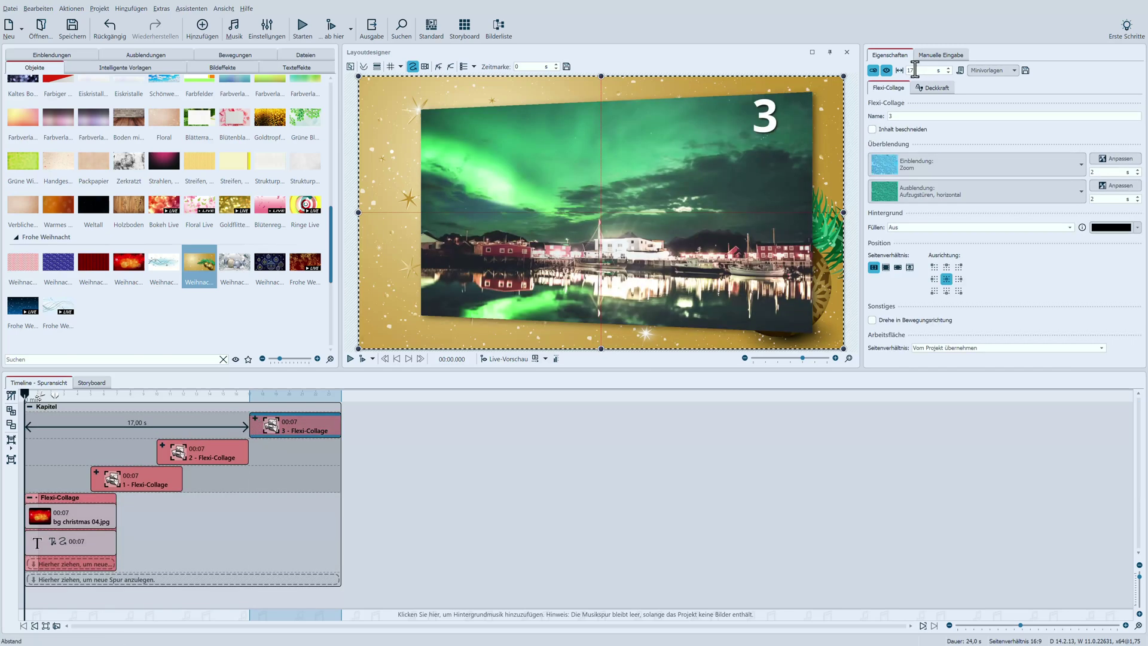
text(15)
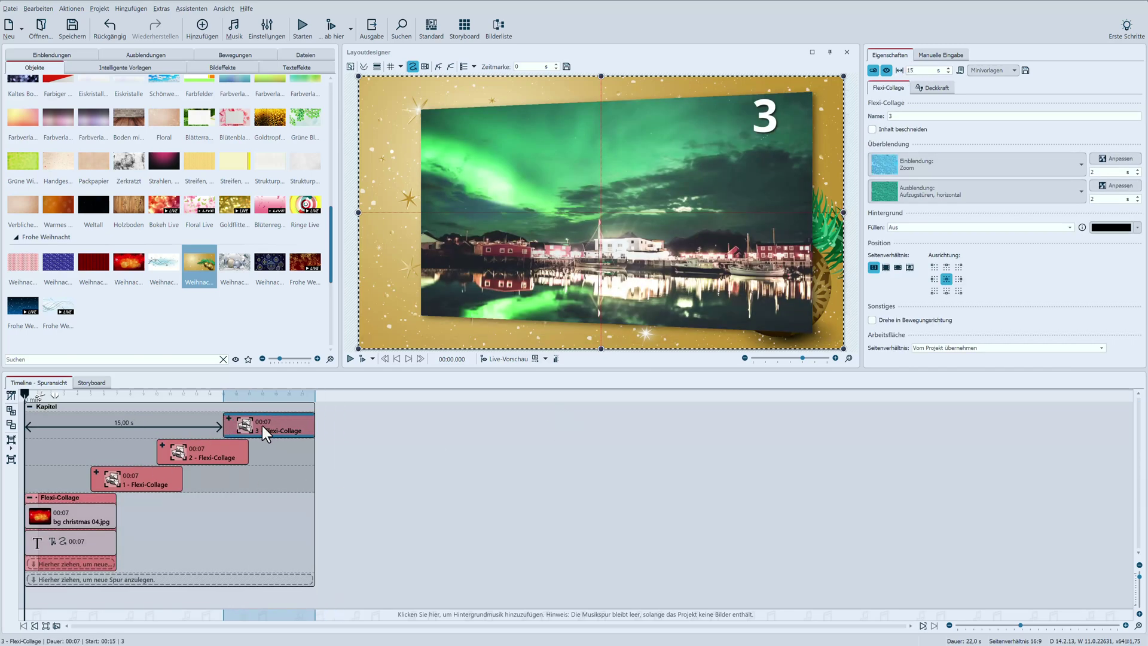
click(235, 451)
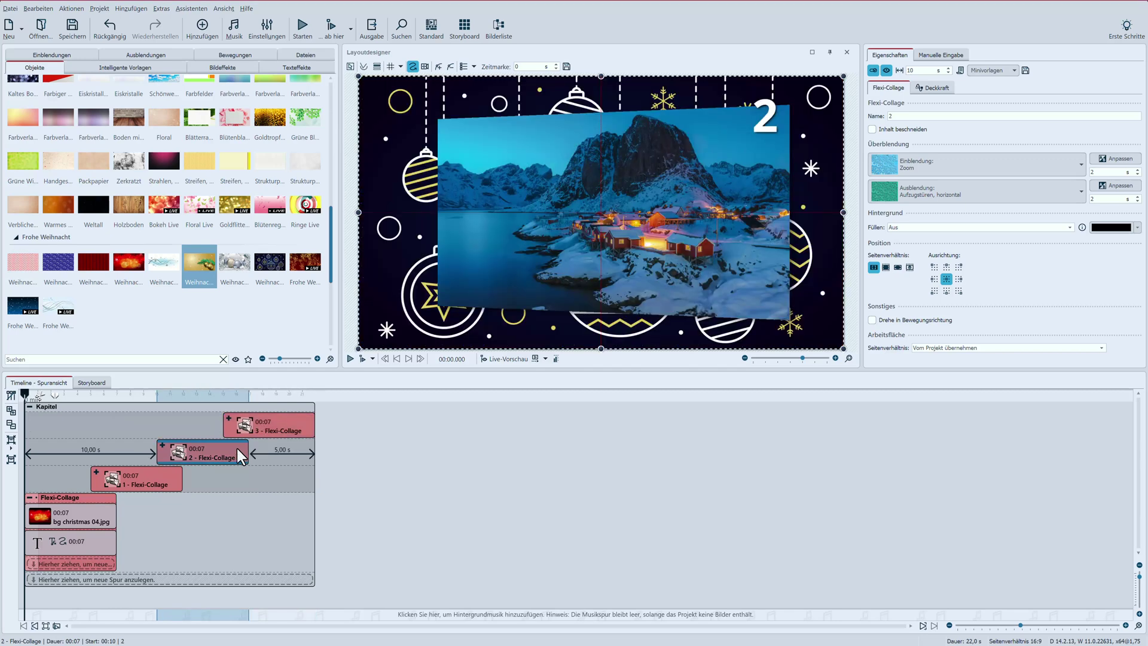
key(ctrl+d)
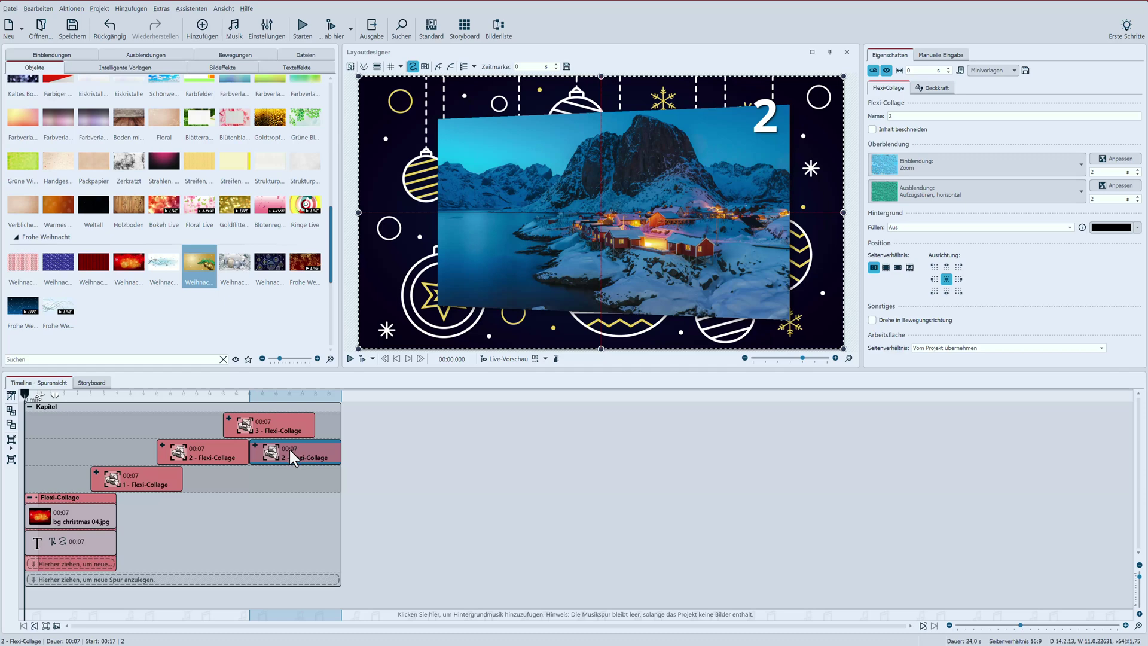
click(38, 10)
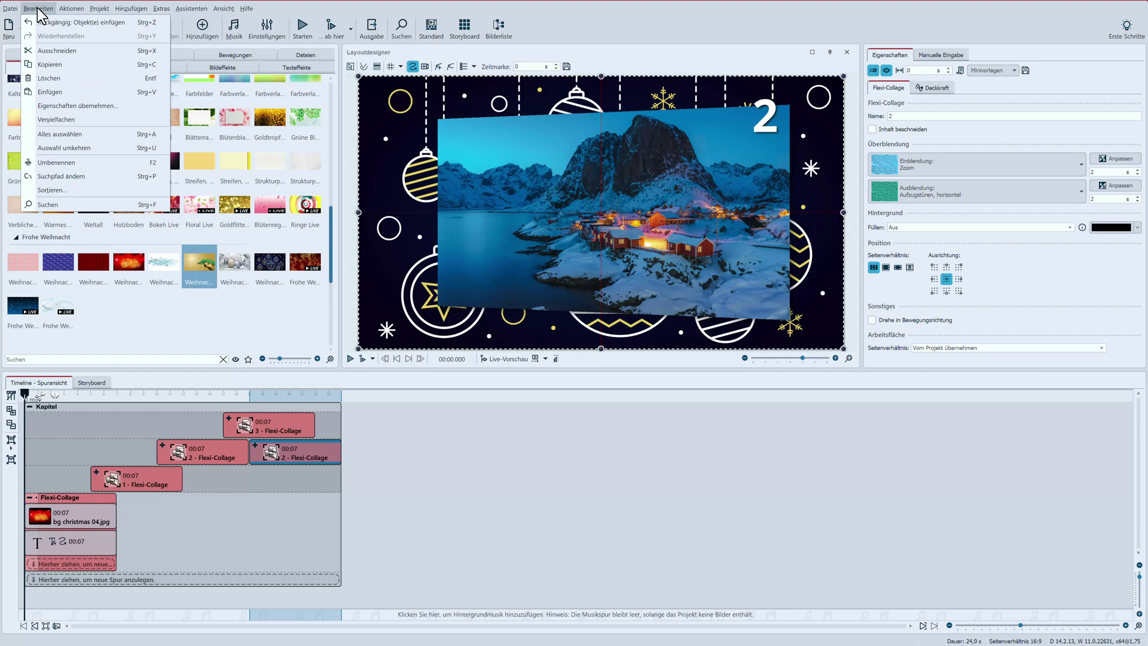
click(40, 116)
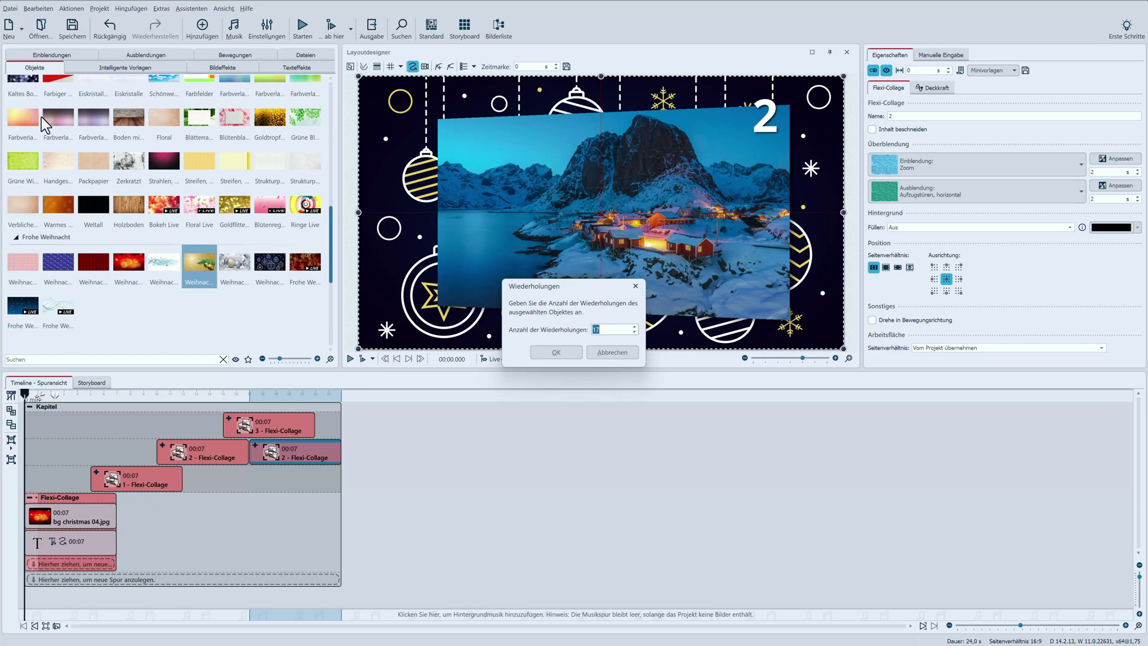
click(544, 349)
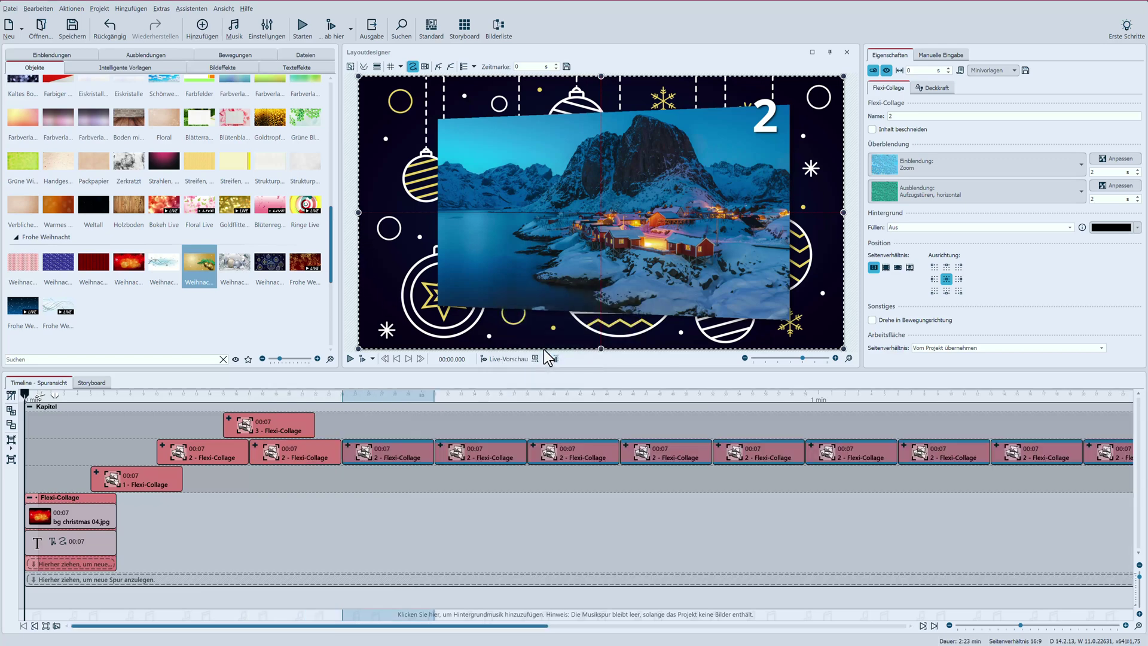
key(ctrl+z)
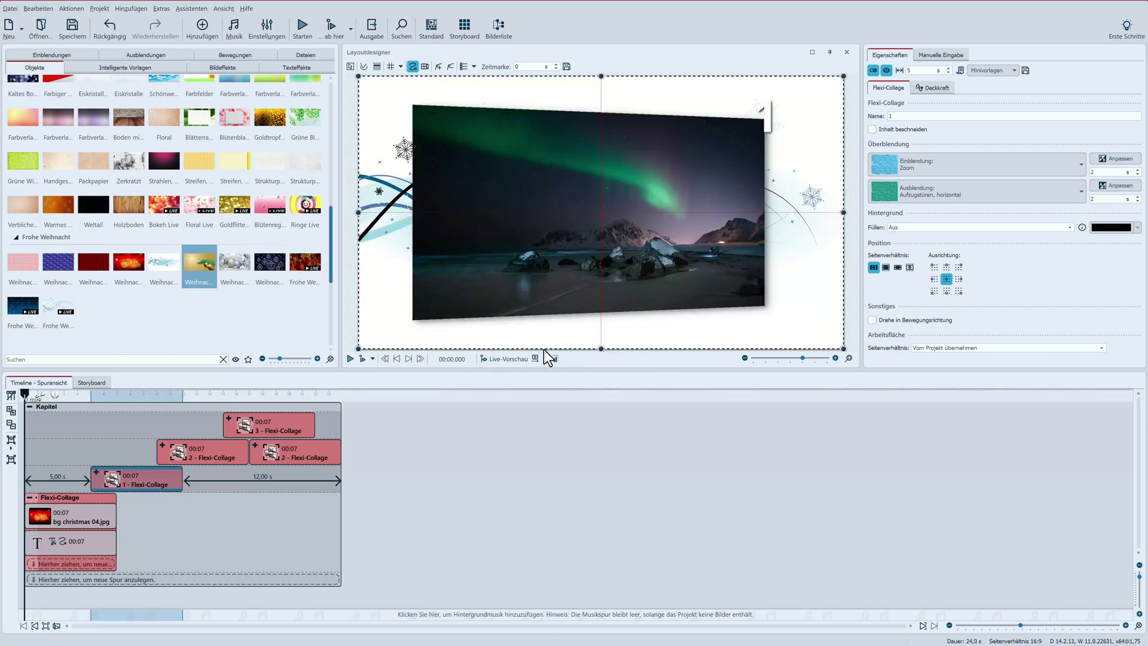
click(320, 456)
key(Delete)
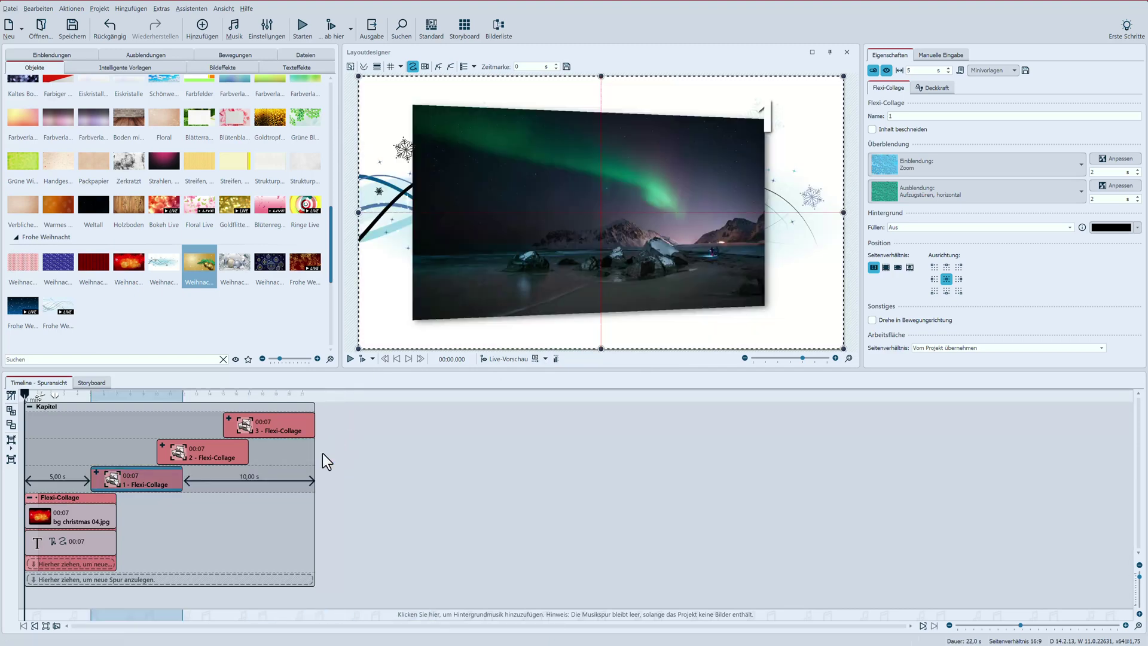
Step: Duplicate the opening Flexi-Collage "Wundervolle Adventszeit!", collapse the copy and move it to a new track above collage 3, starting at 20 s
click(73, 497)
key(ctrl+v)
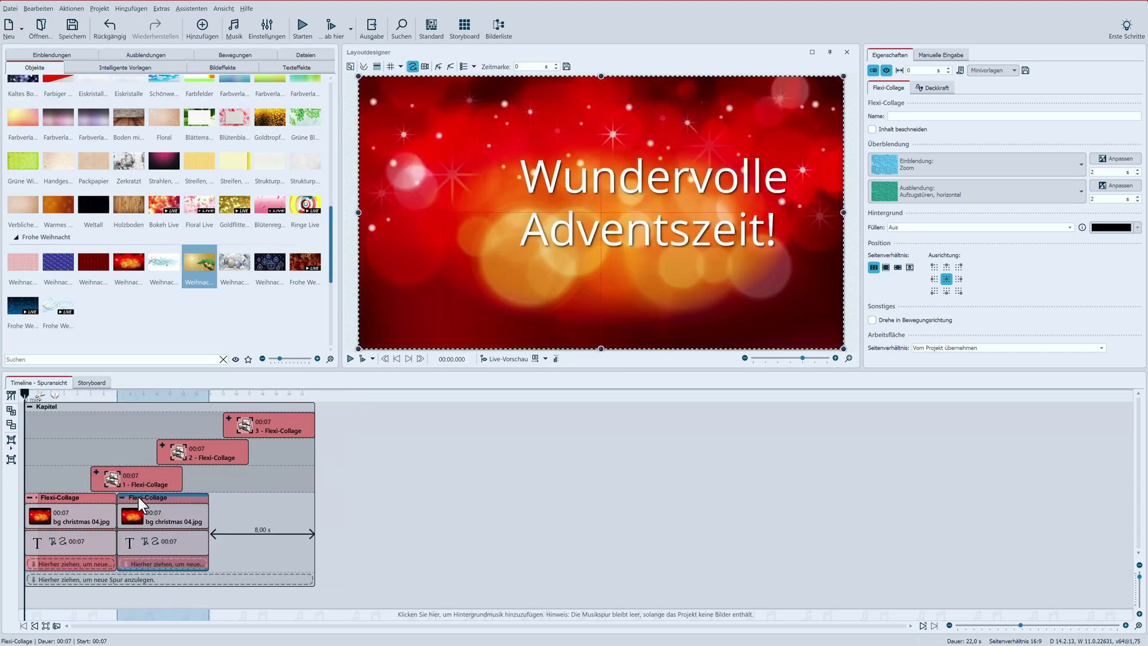
click(122, 495)
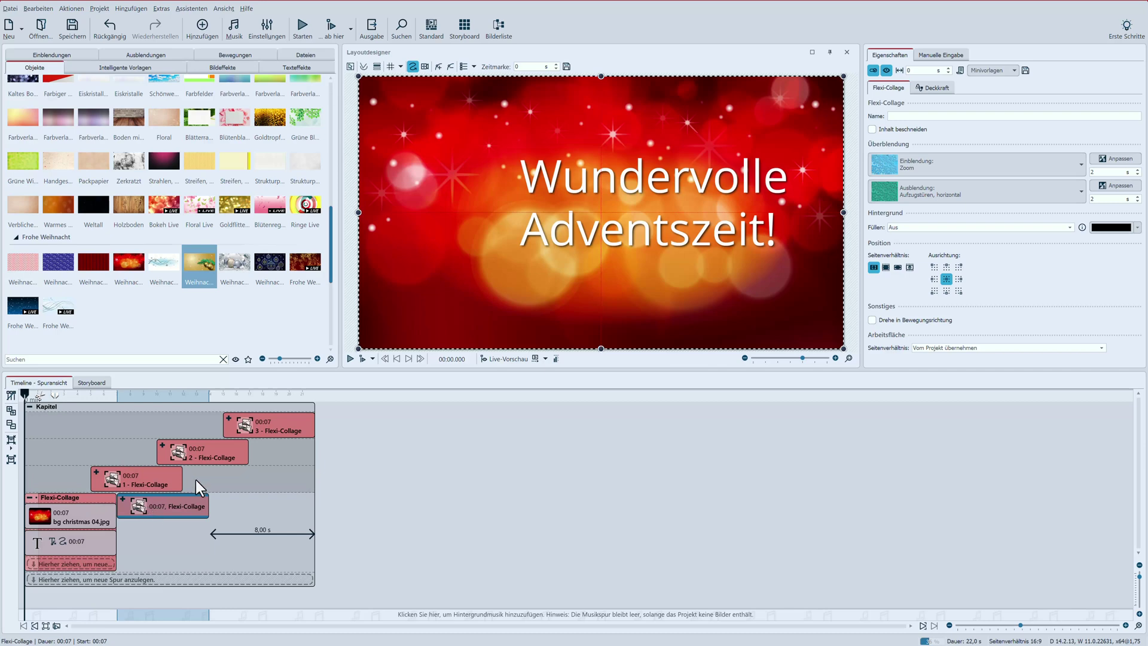
drag(195, 502, 311, 426)
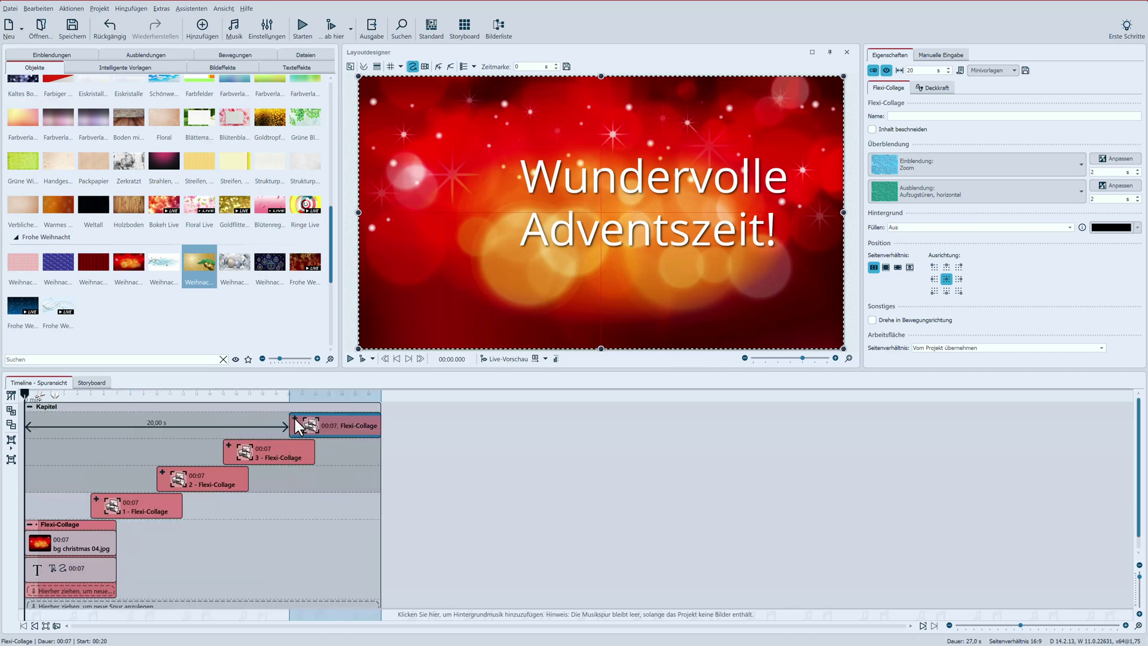
click(294, 417)
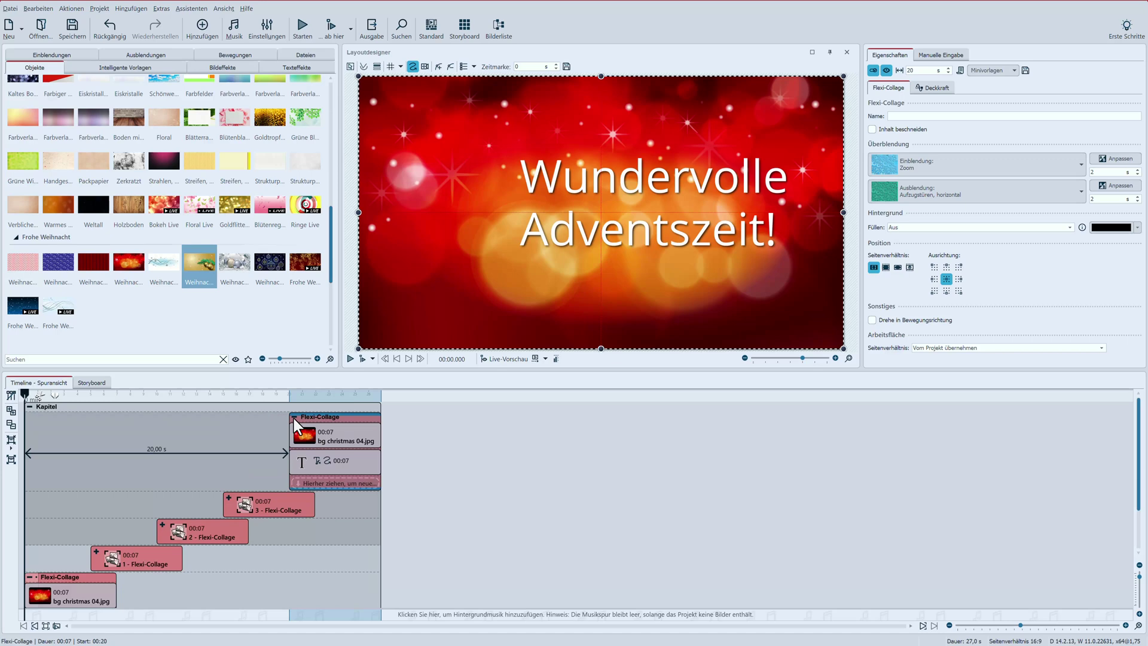
click(293, 417)
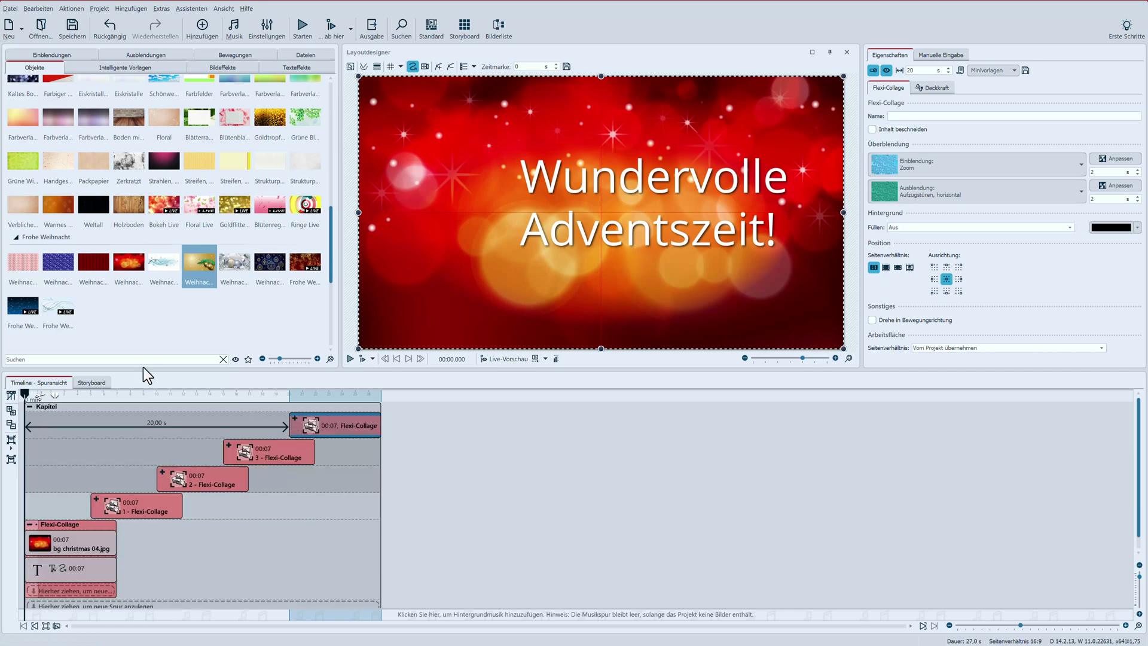
Step: Search the objects for "Schnee" and add the "Schneeflocken 2" animation on a new track below the opening collage, starting at 0 s
click(107, 356)
text(Schnee)
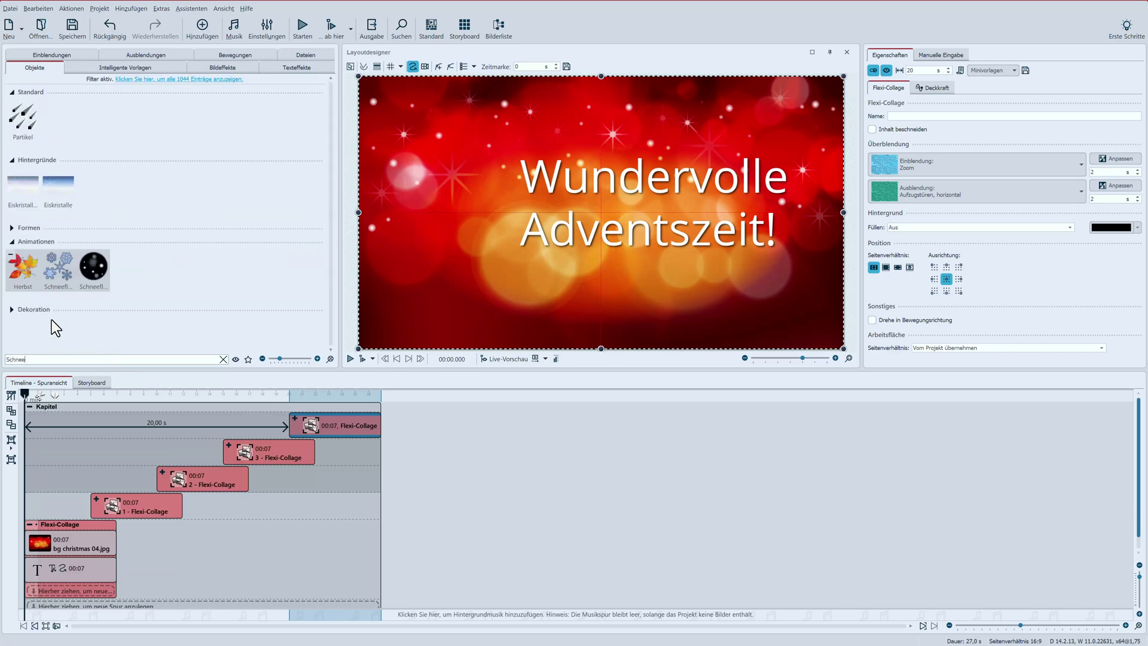
drag(92, 265, 88, 515)
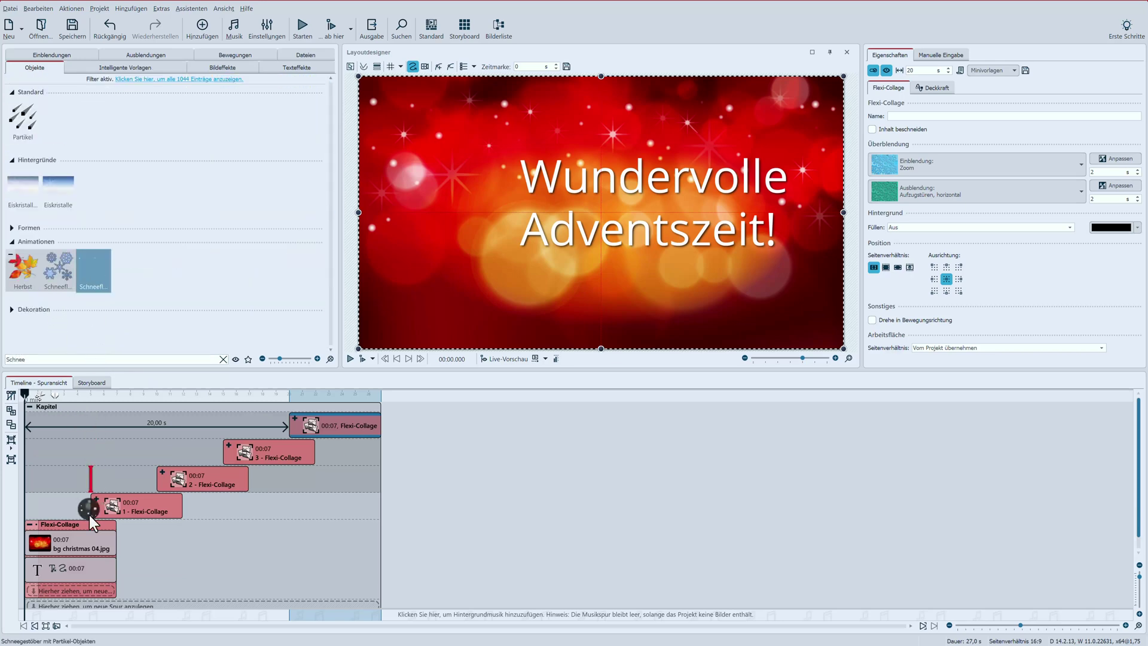
drag(59, 596, 55, 598)
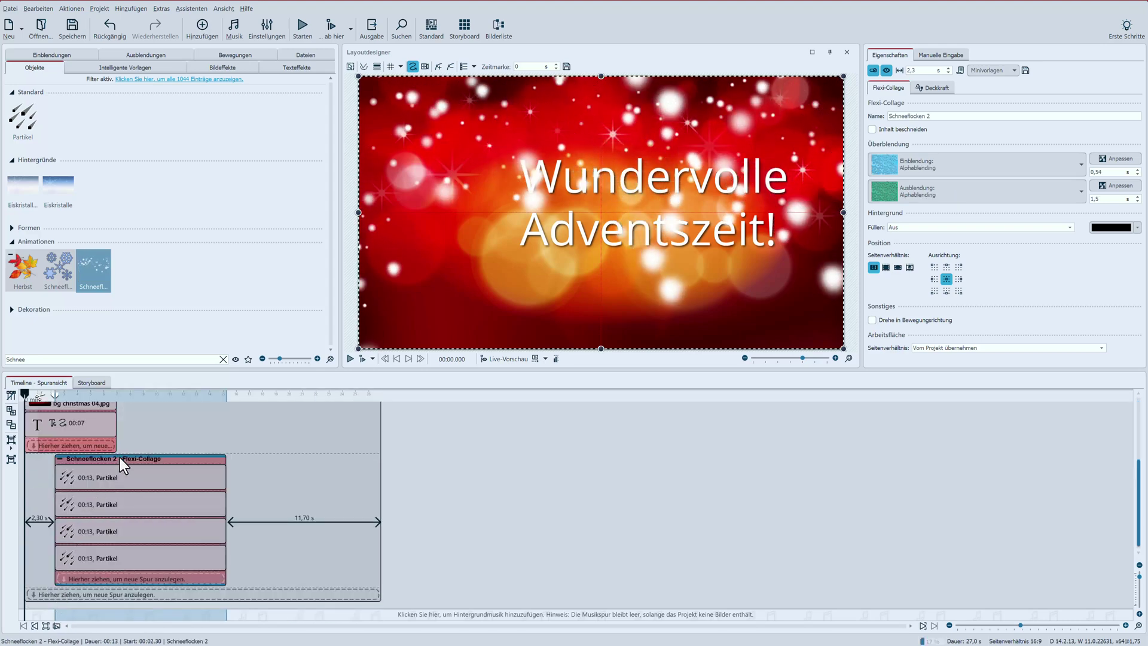
drag(120, 458, 79, 462)
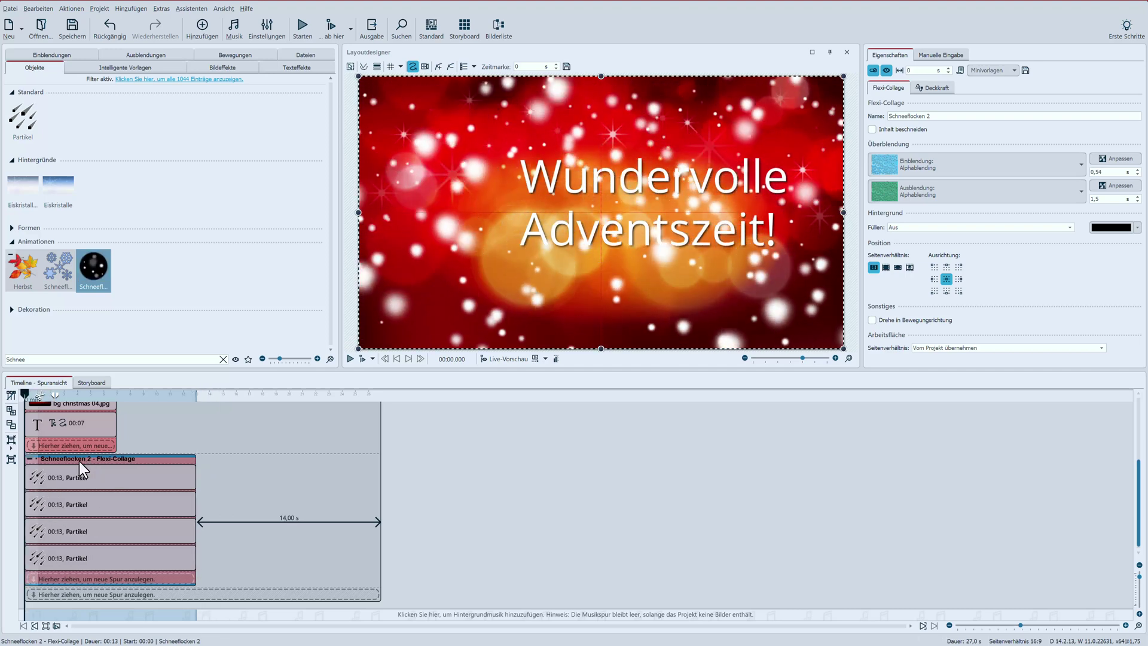
Step: Delete the lower two of the four particle objects from the "Schneeflocken 2" Flexi-Collage
click(80, 550)
key(Delete)
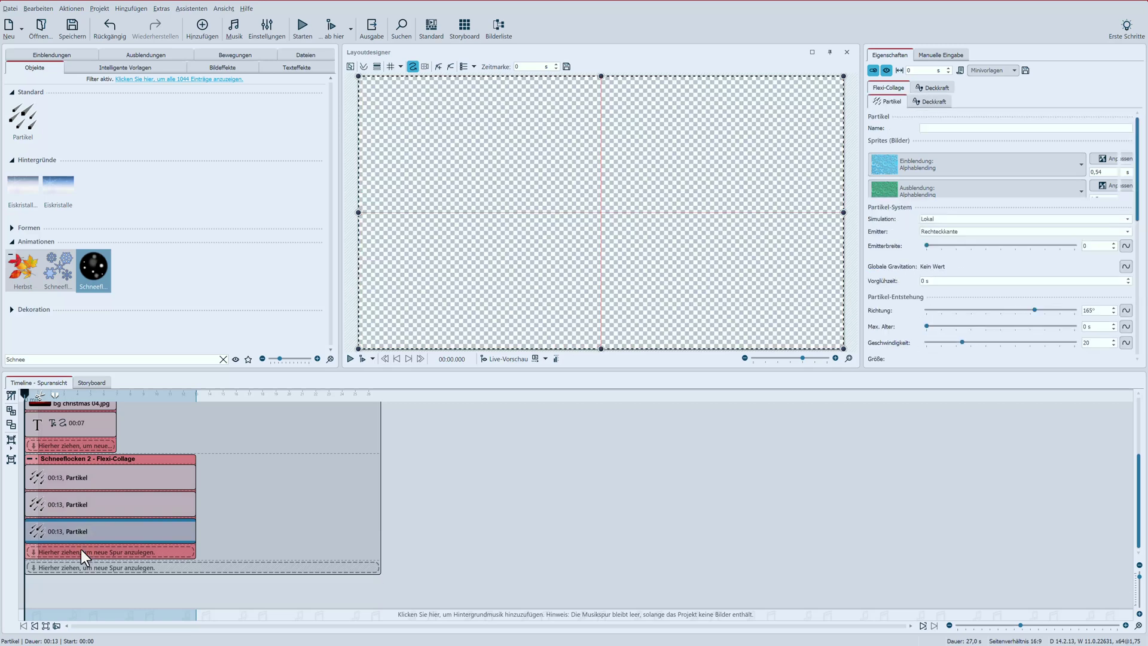
key(Delete)
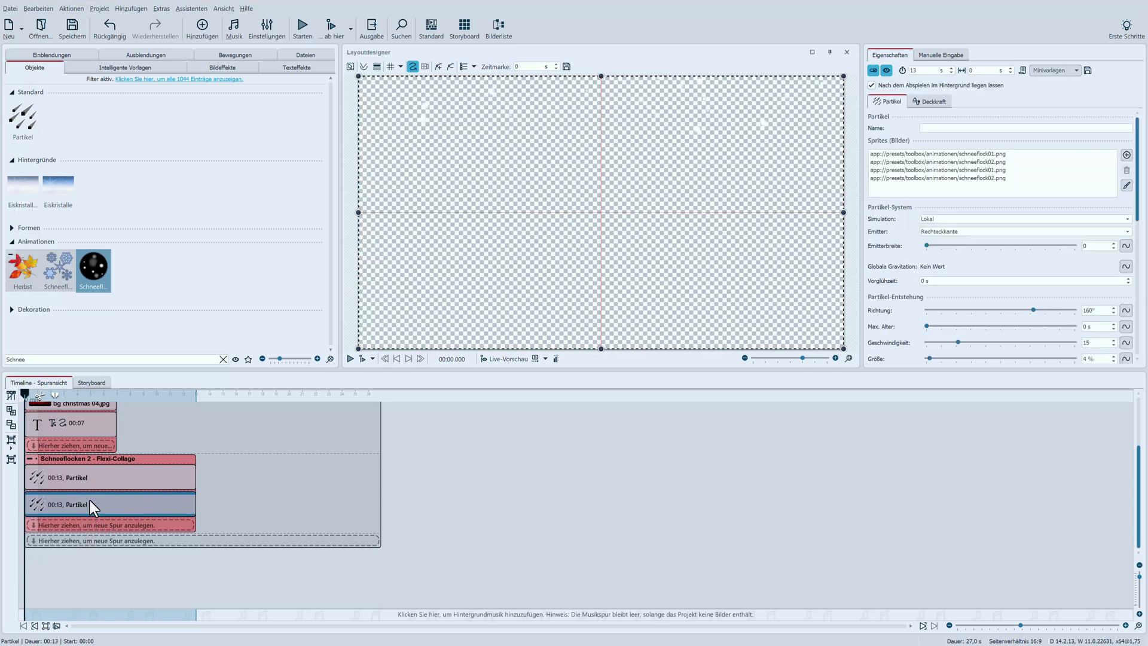
click(90, 461)
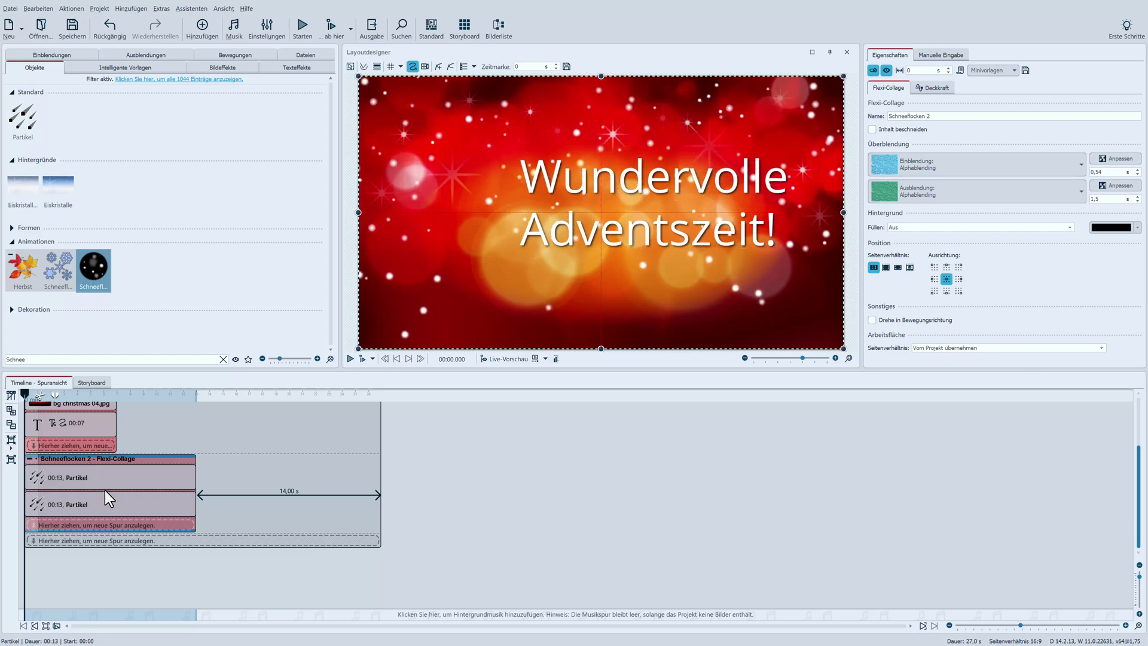
Step: Extend both remaining particle objects in "Schneeflocken 2" to 27 s so the snow spans the whole project
click(103, 480)
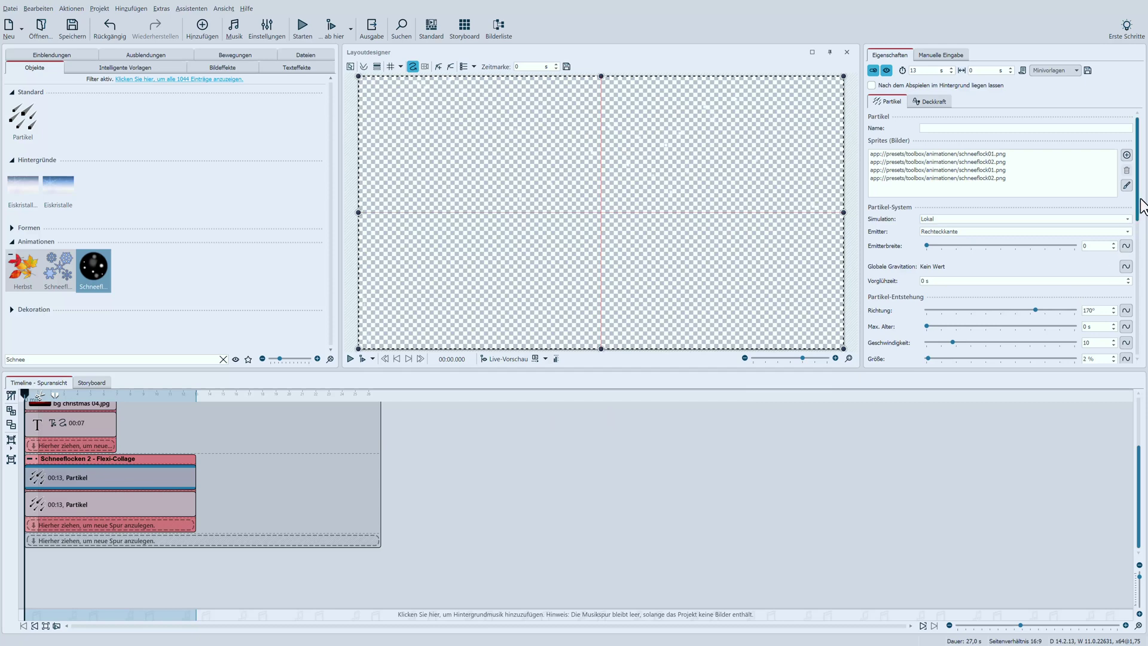
mouse_move(1141, 206)
mouse_down()
mouse_move(1146, 259)
mouse_move(1132, 202)
mouse_up()
ctrl+click(176, 504)
drag(234, 488, 374, 475)
click(184, 460)
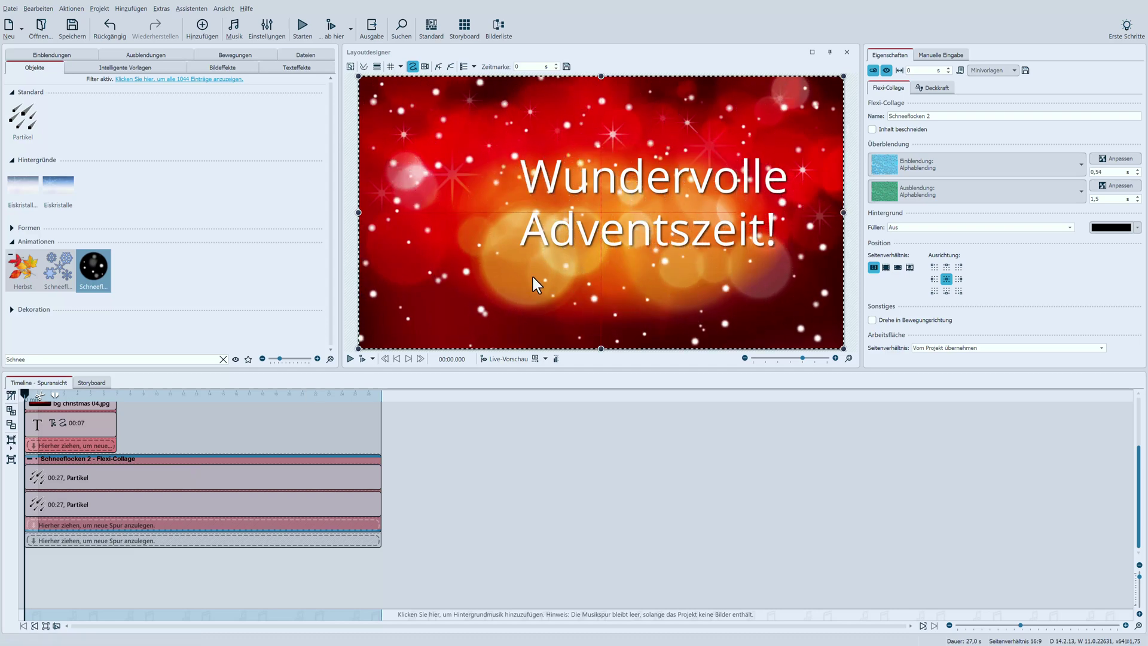
mouse_move(532, 278)
mouse_down()
mouse_move(519, 277)
mouse_move(534, 277)
mouse_up()
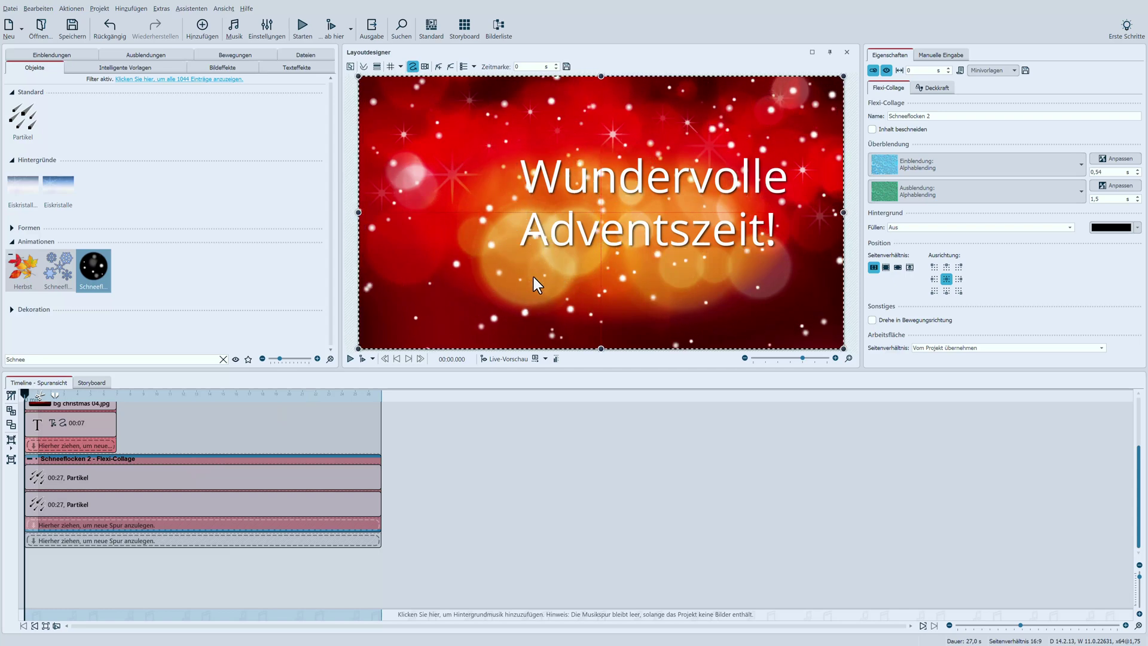